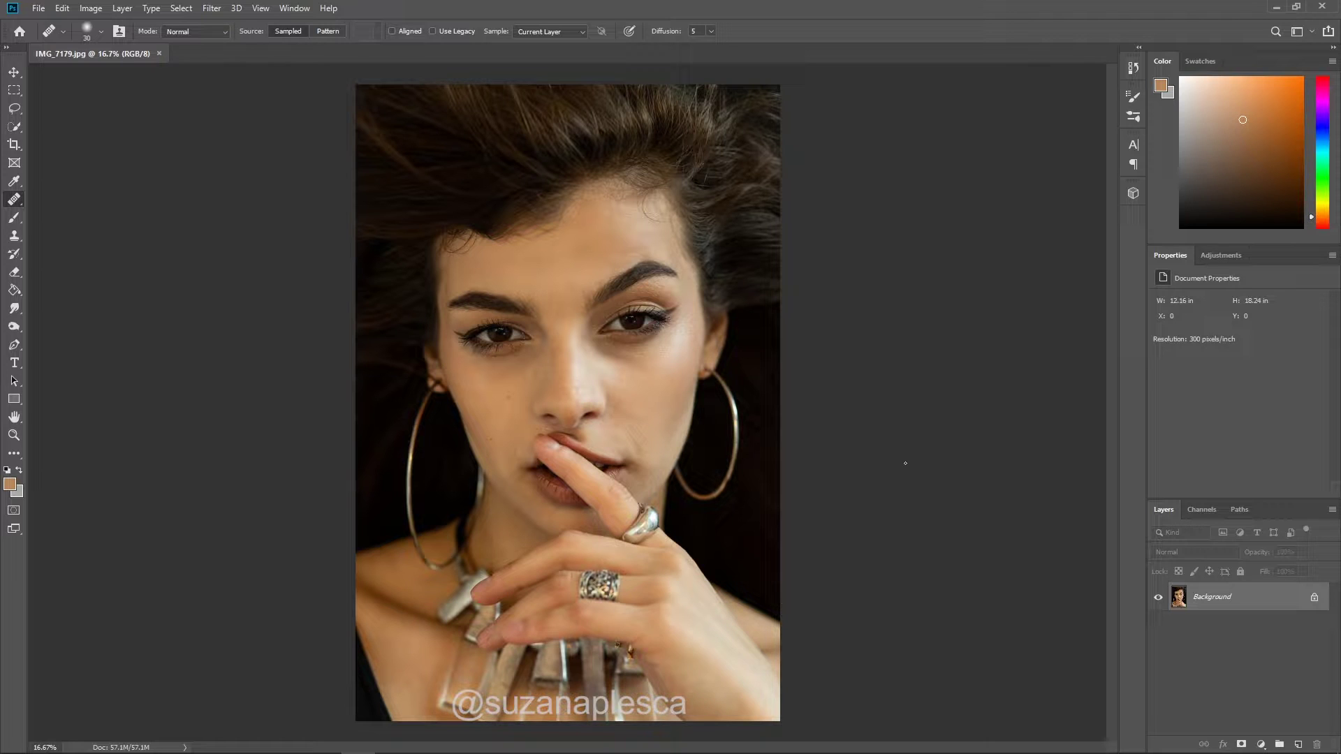
scroll(586, 375, "up", 5)
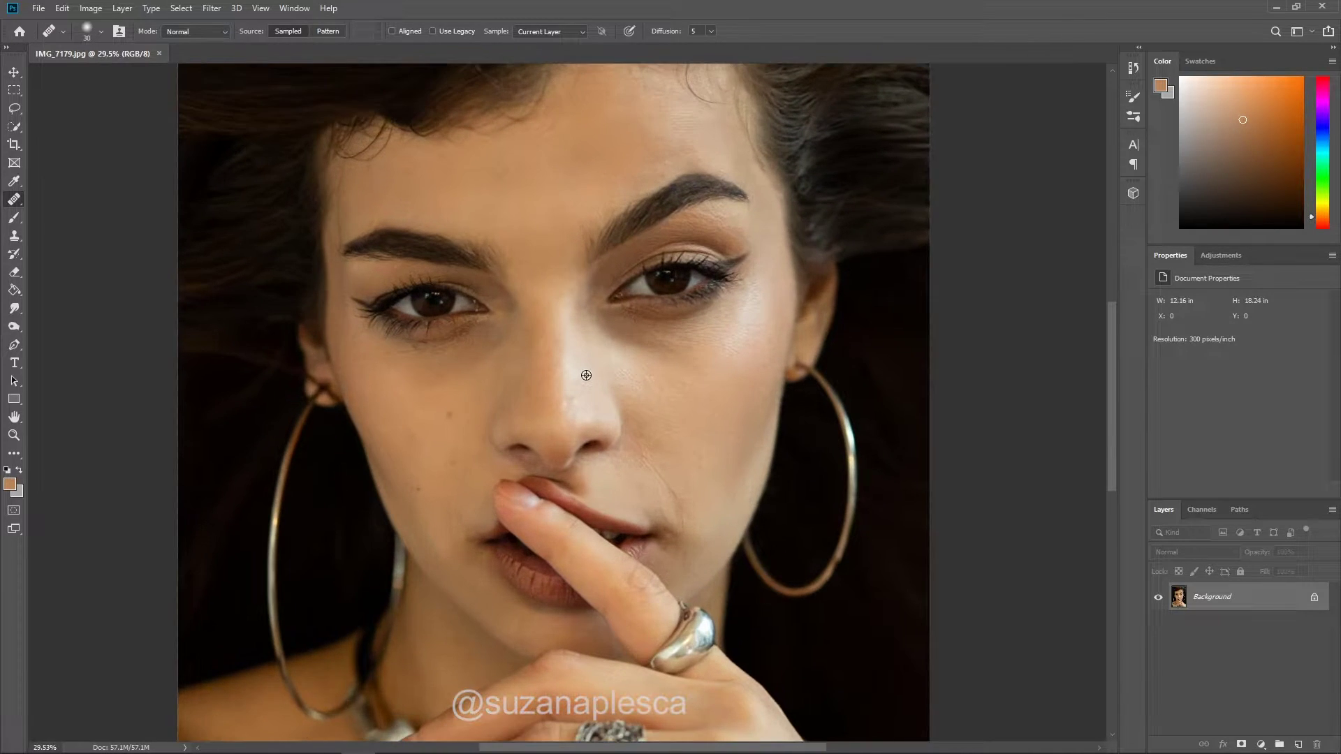
scroll(586, 375, "down", 3)
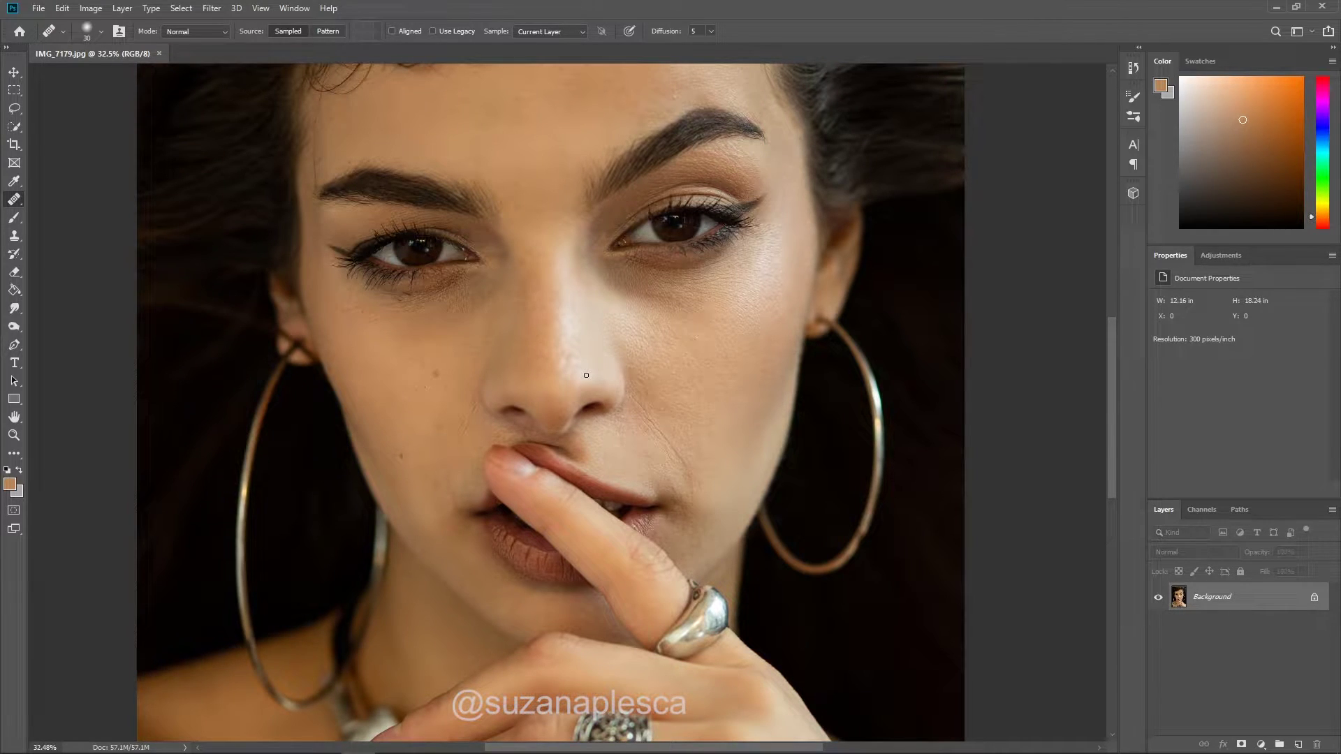
scroll(586, 375, "up", 1)
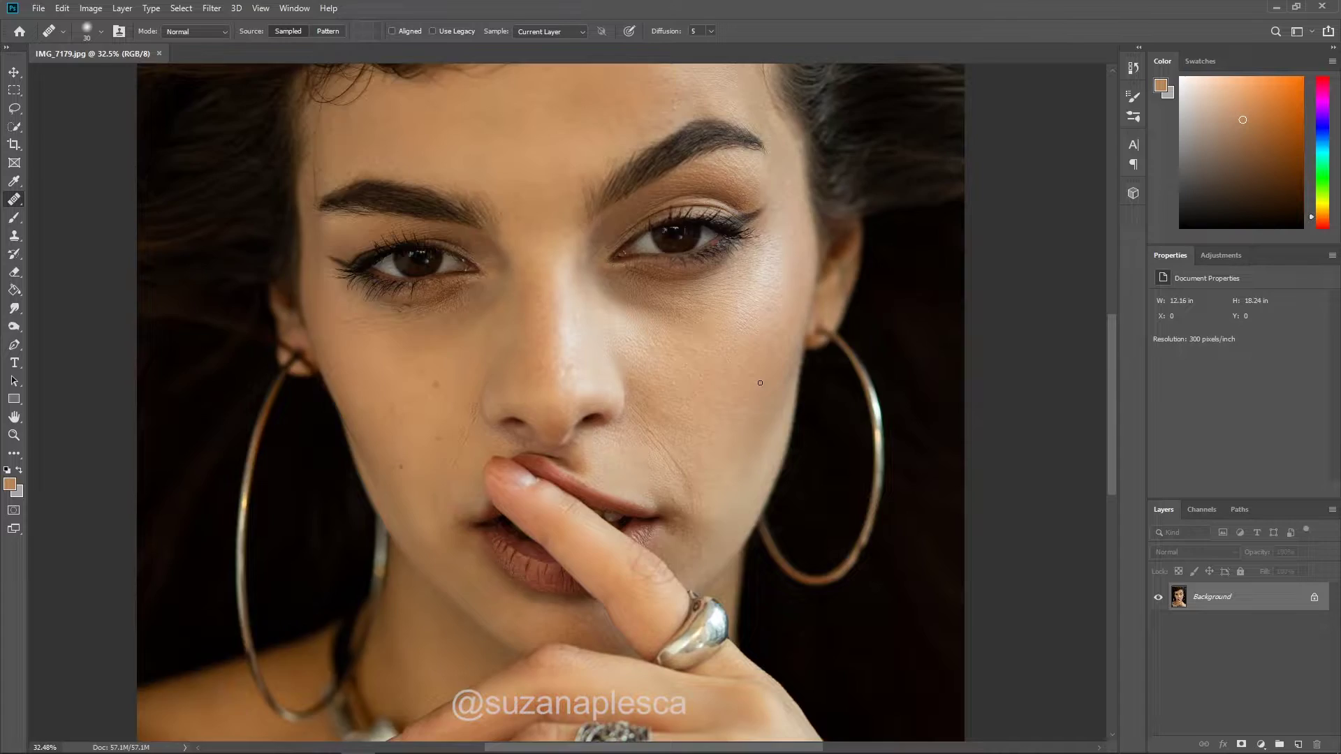
scroll(760, 383, "down", 7)
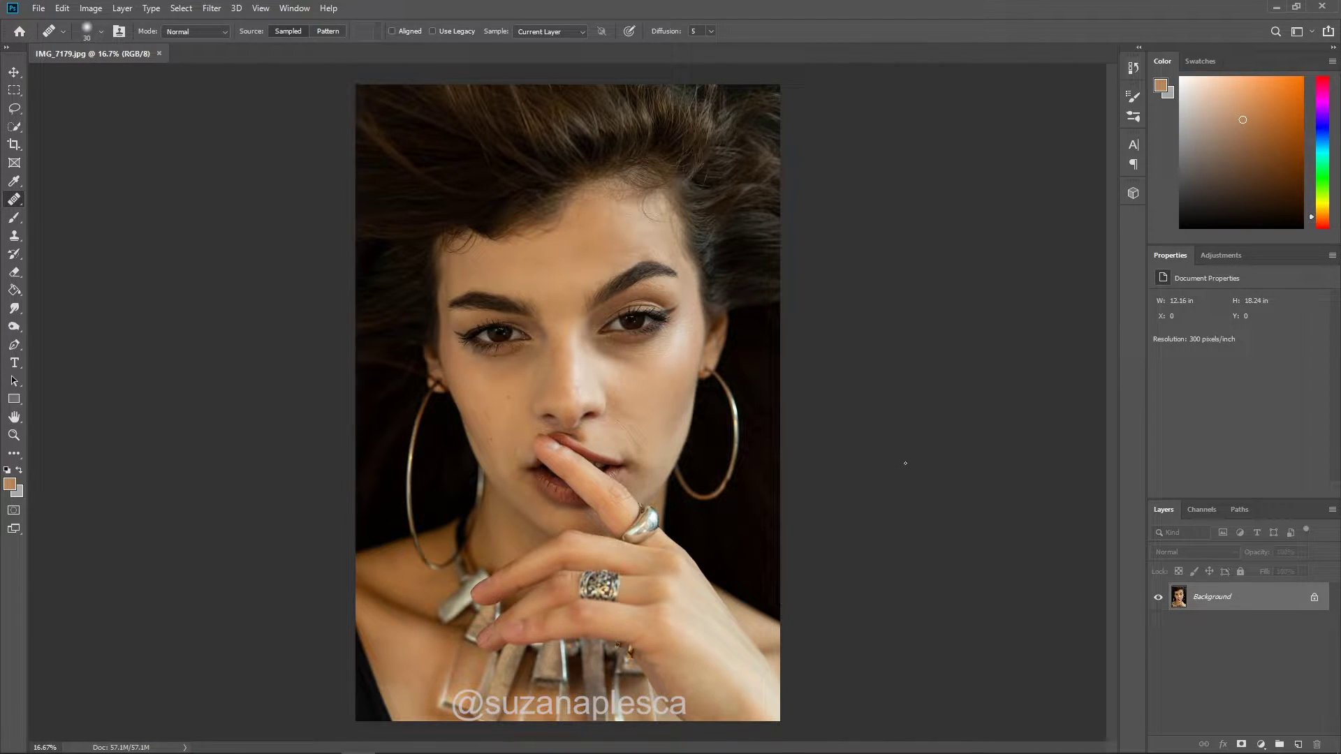
scroll(591, 413, "up", 7)
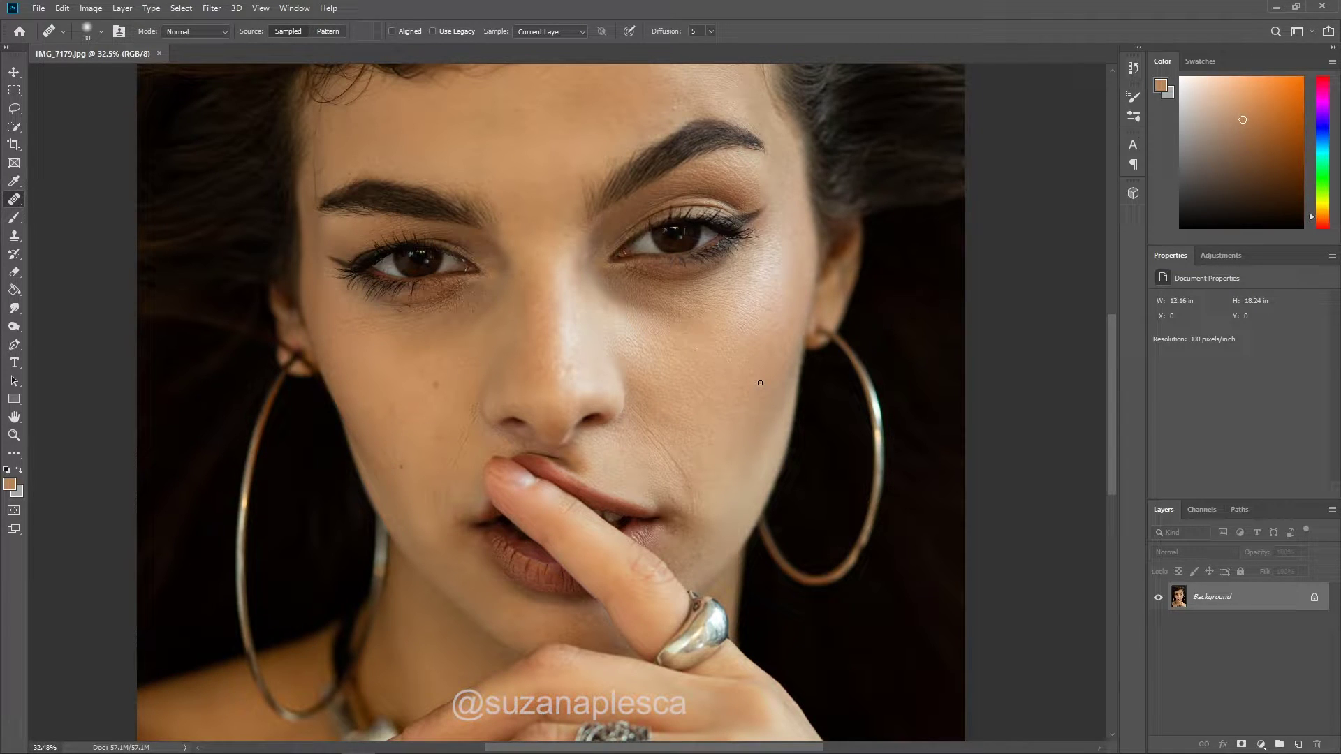
Step: Duplicate the Background layer twice and rename the upper copy "High L Texture"
key("ctrl+j")
key("ctrl+j")
double_click(1229, 598)
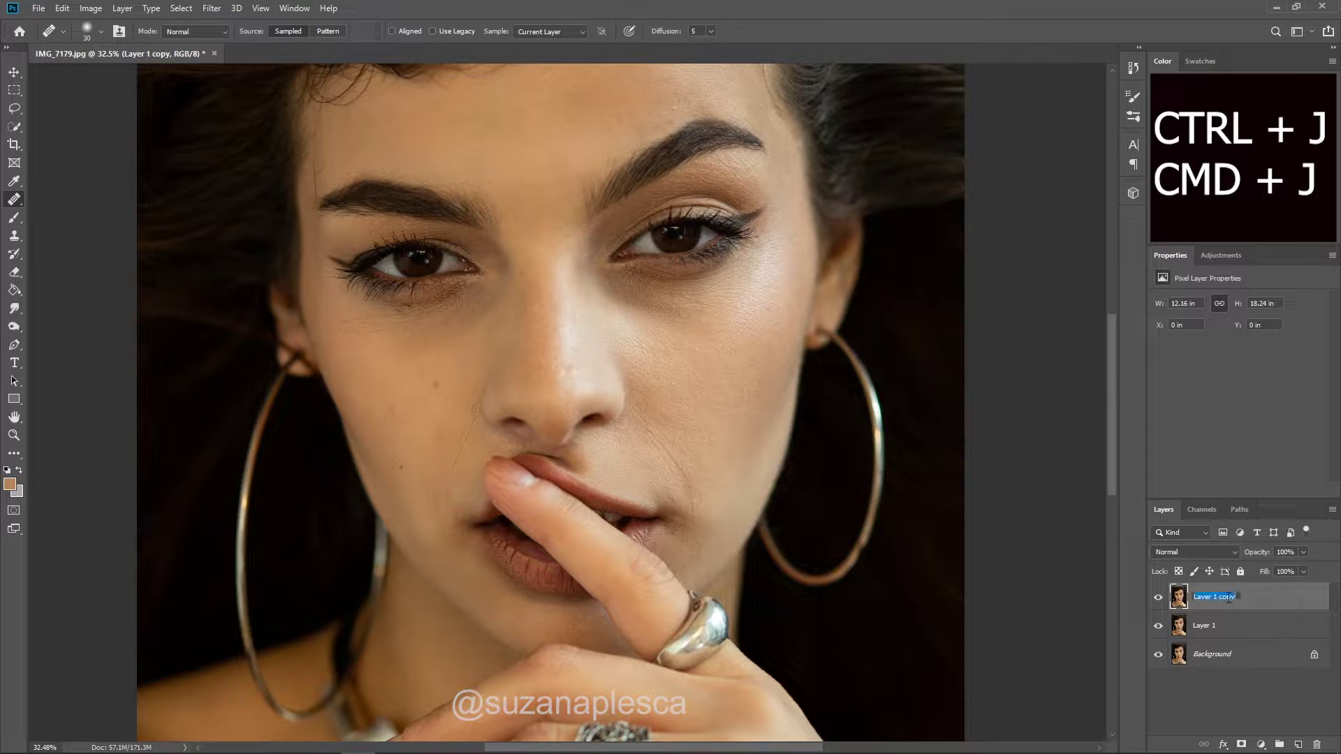
type("High L Texture")
key("Return")
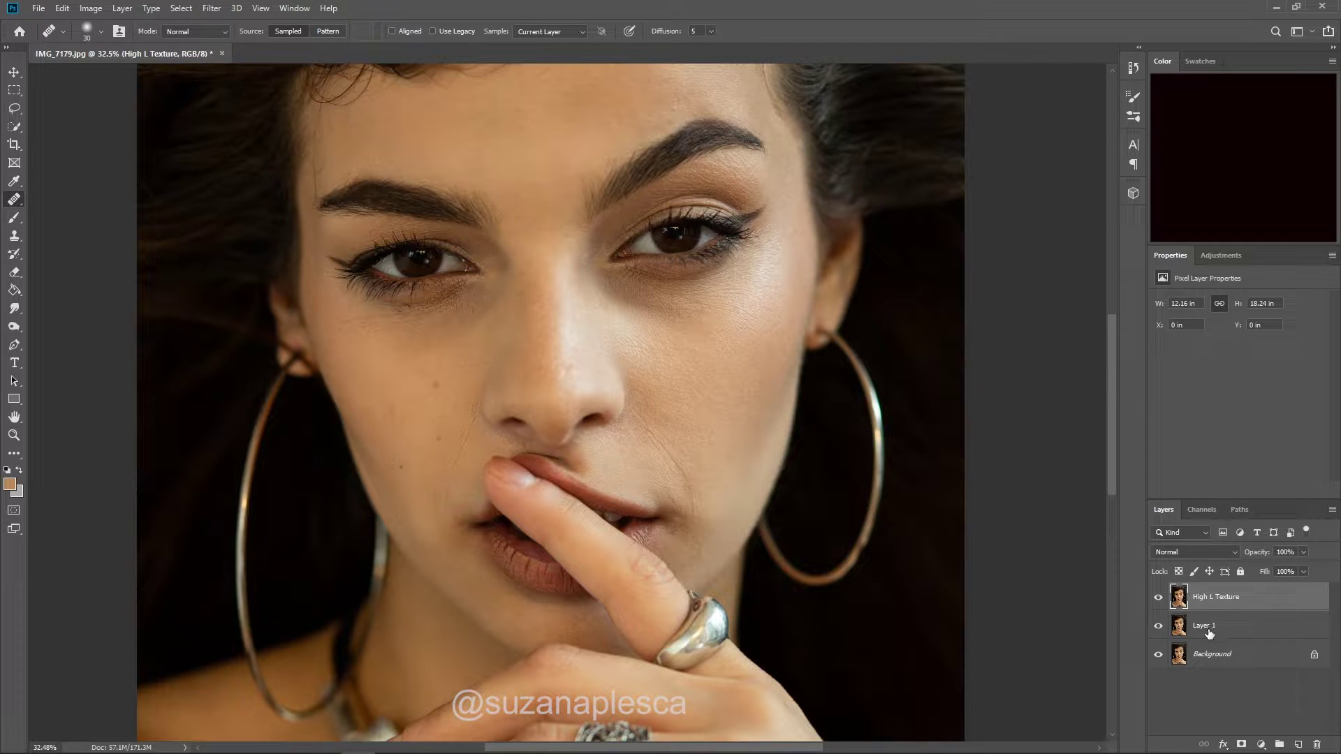
Step: Rename the lower duplicate, Layer 1, as "Low L Color Tone"
double_click(1208, 627)
type("Low")
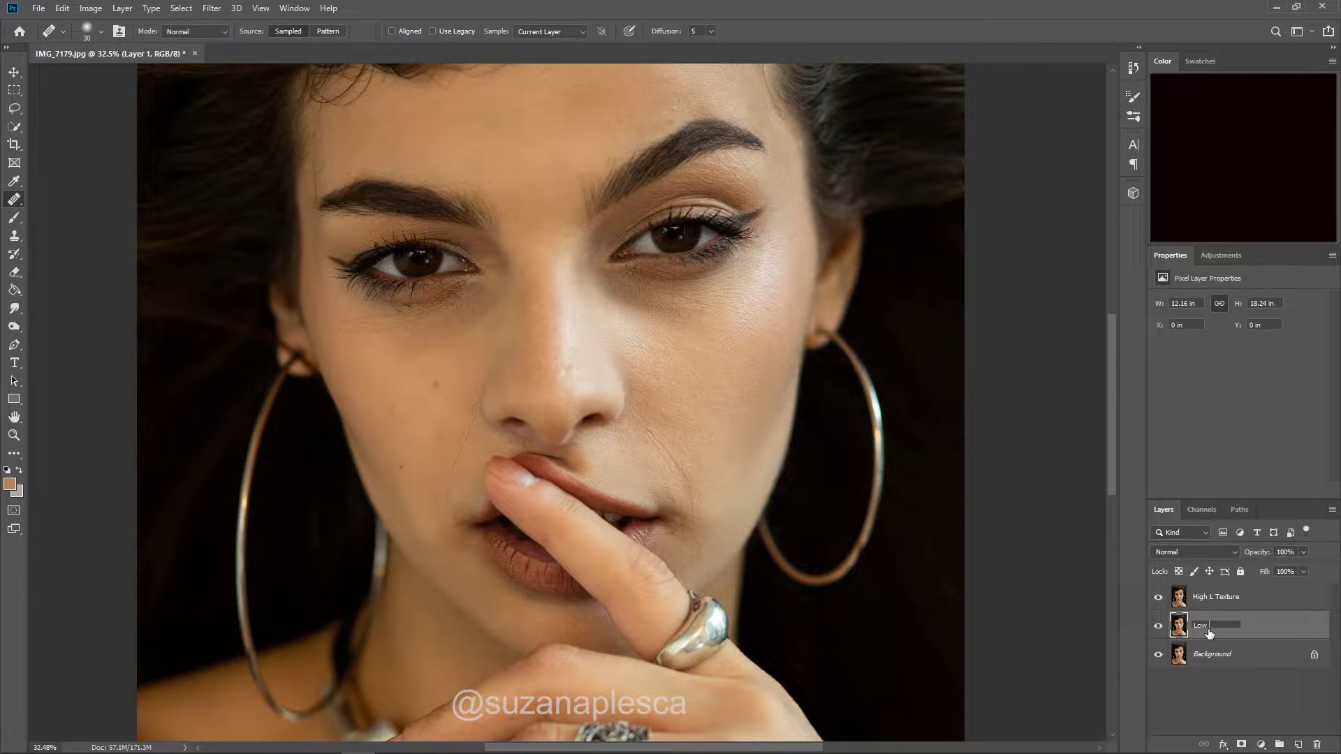
type(" L Color Tone")
key("Return")
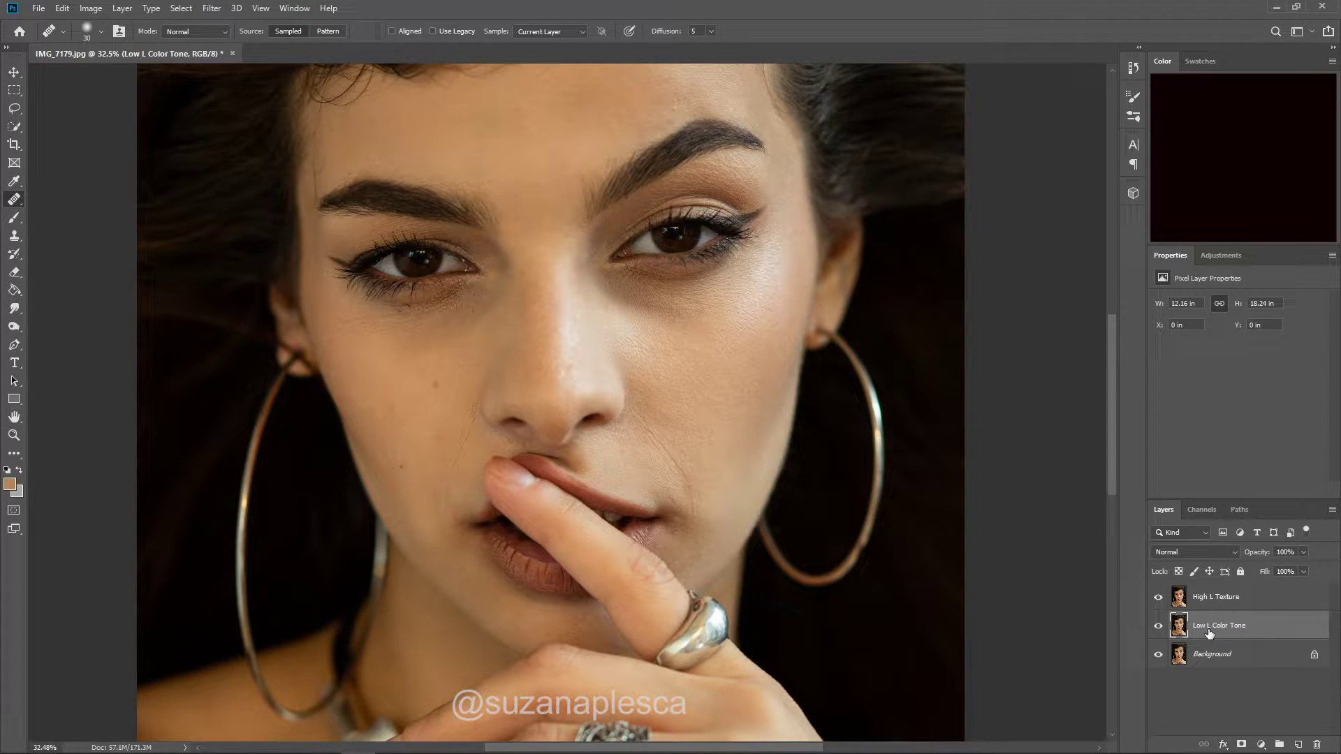
Step: Hide the High L Texture layer and apply a Gaussian Blur with a 5.8-pixel radius to the Low L Color Tone layer
left_click(1157, 597)
left_click(216, 14)
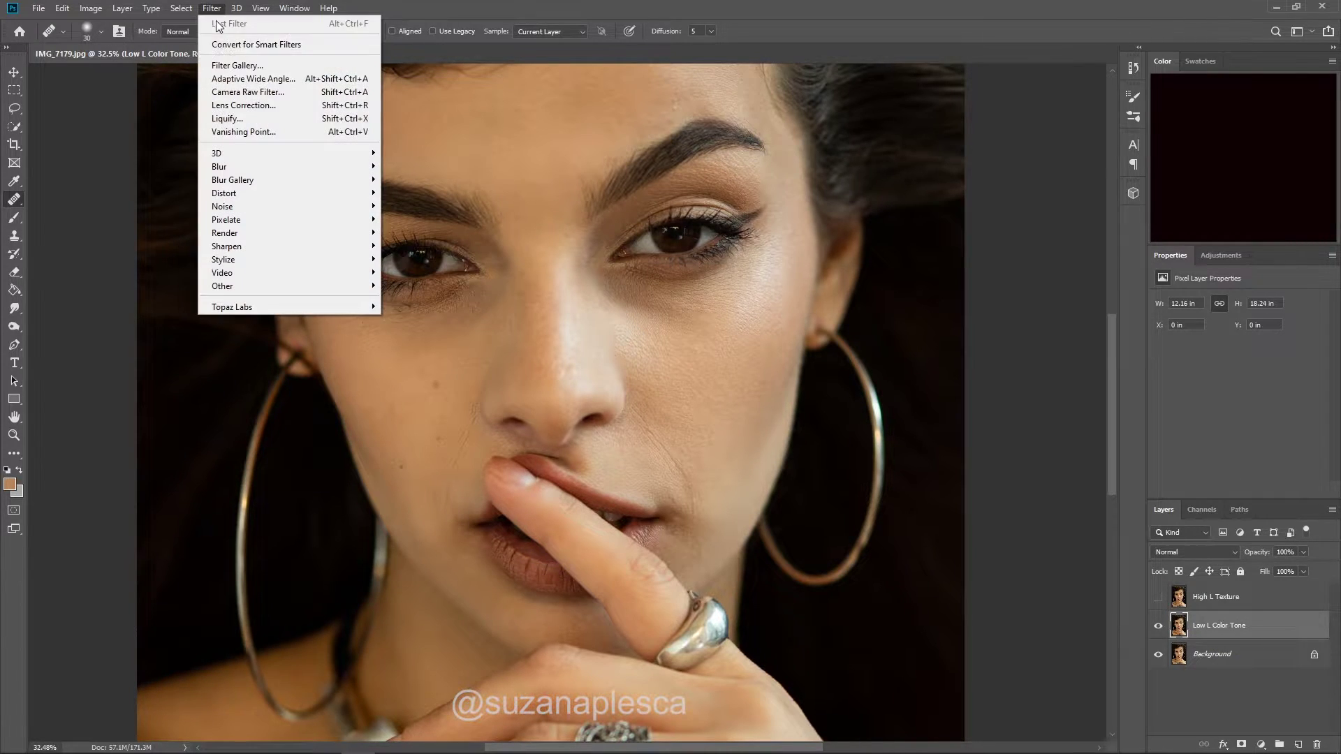
mouse_move(267, 171)
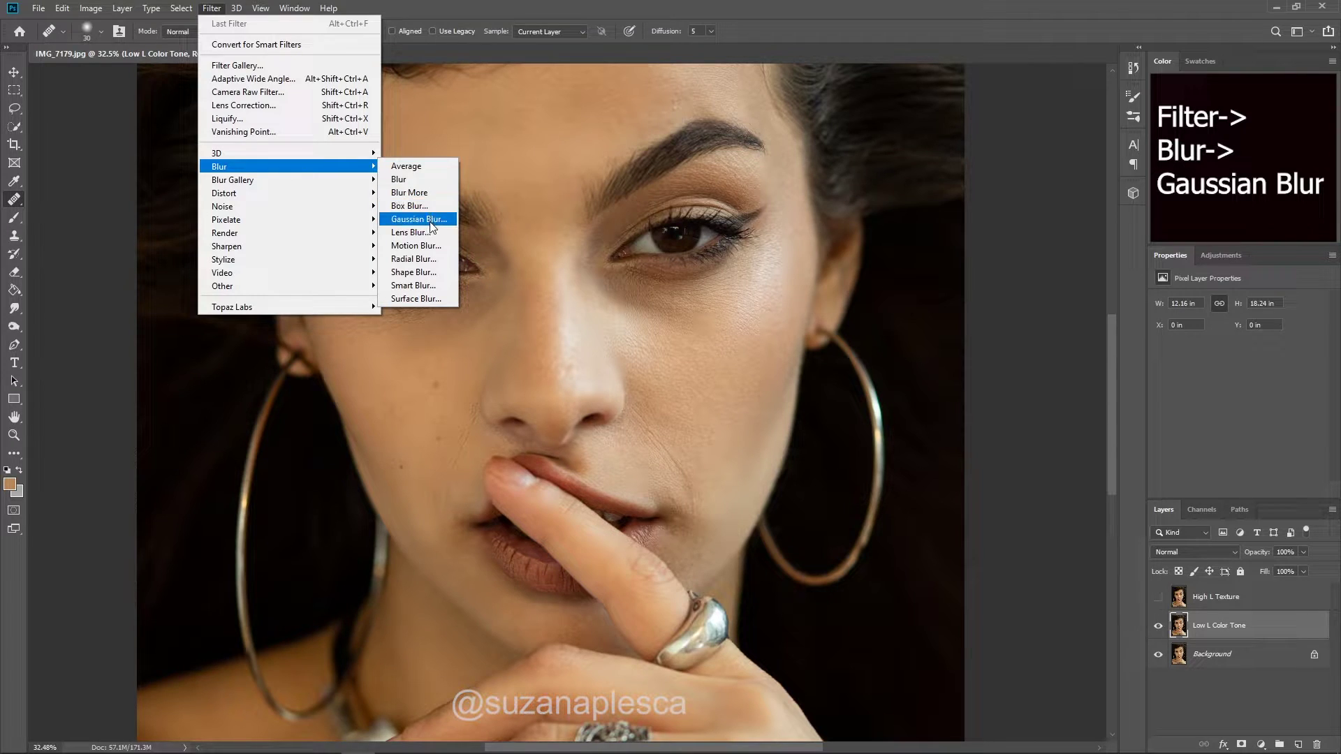
left_click(419, 219)
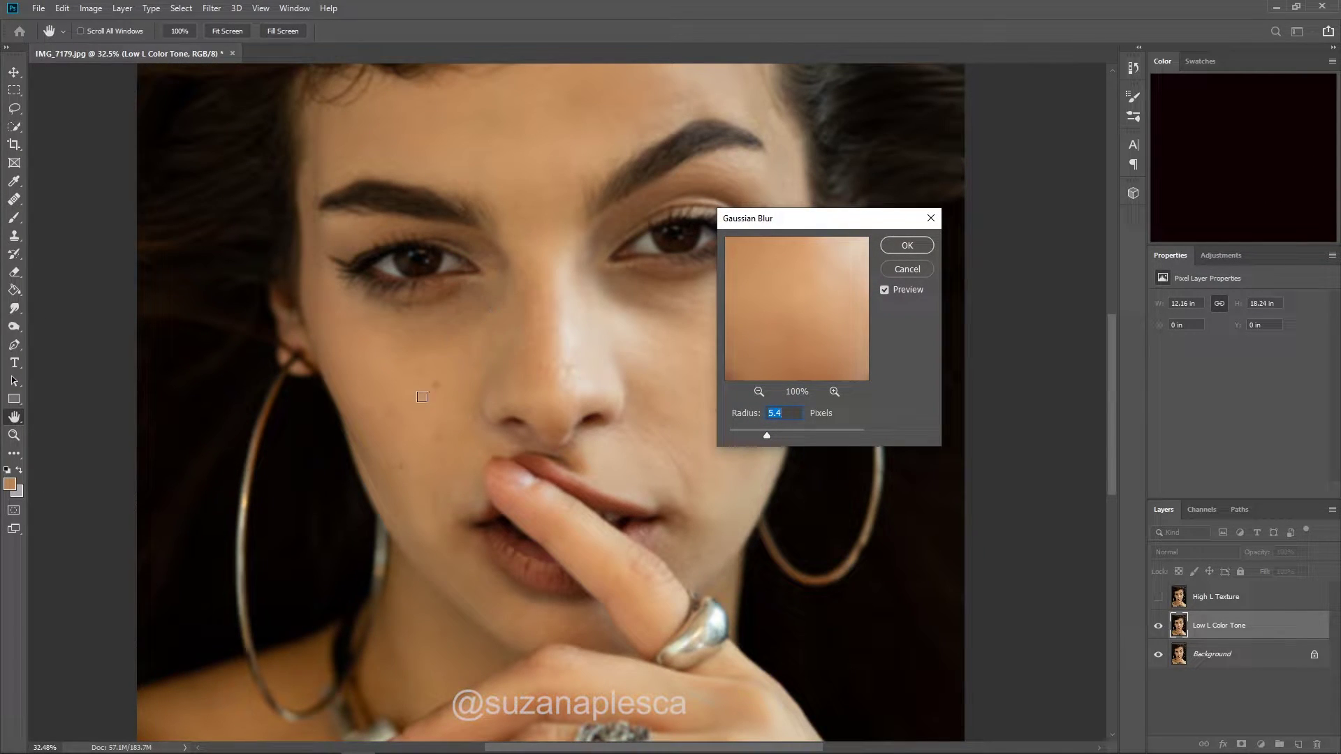
left_click_drag(767, 434, 826, 440)
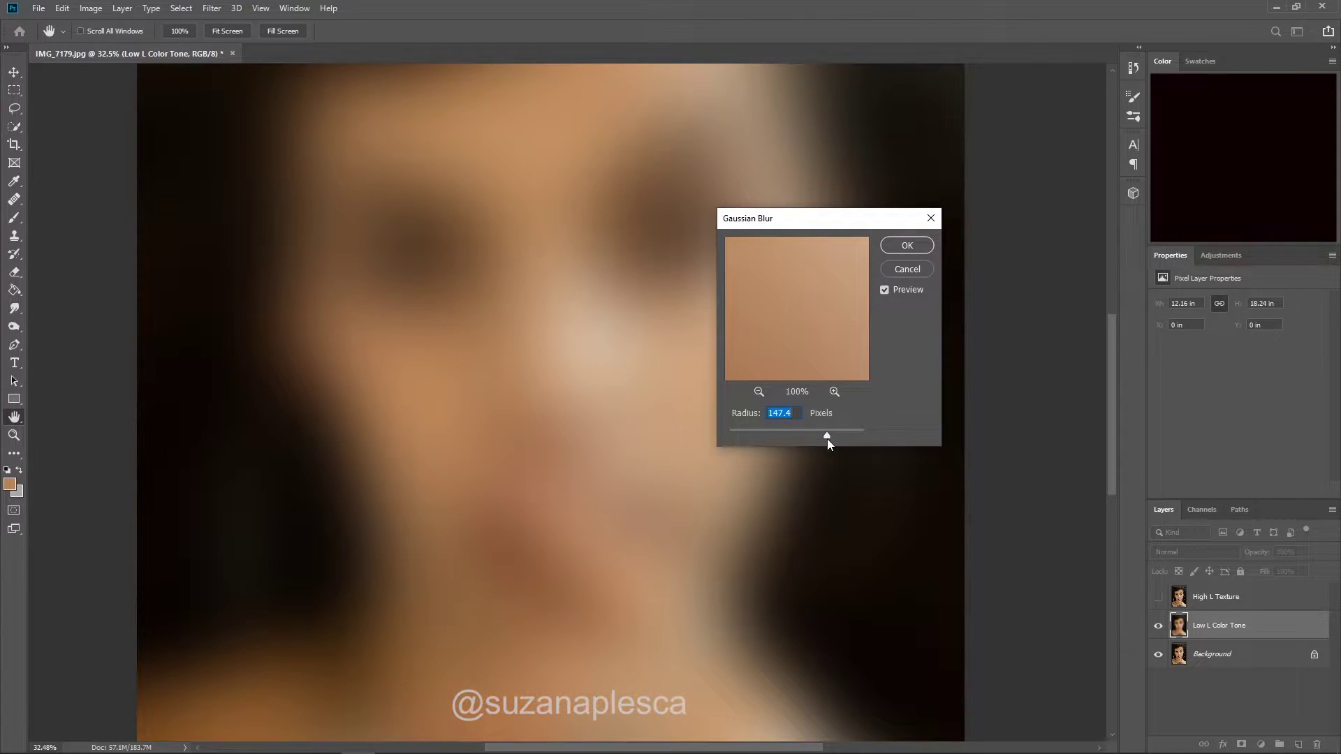
left_click(737, 435)
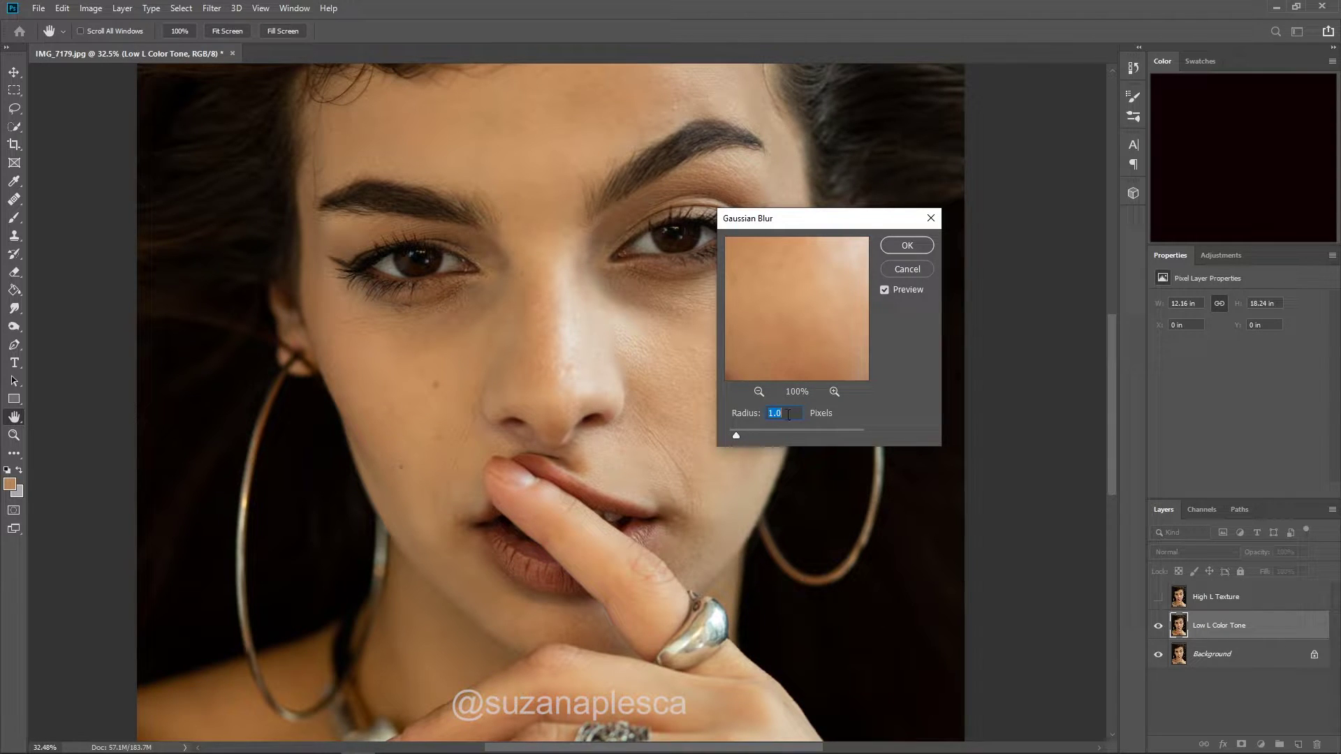
type("5.8")
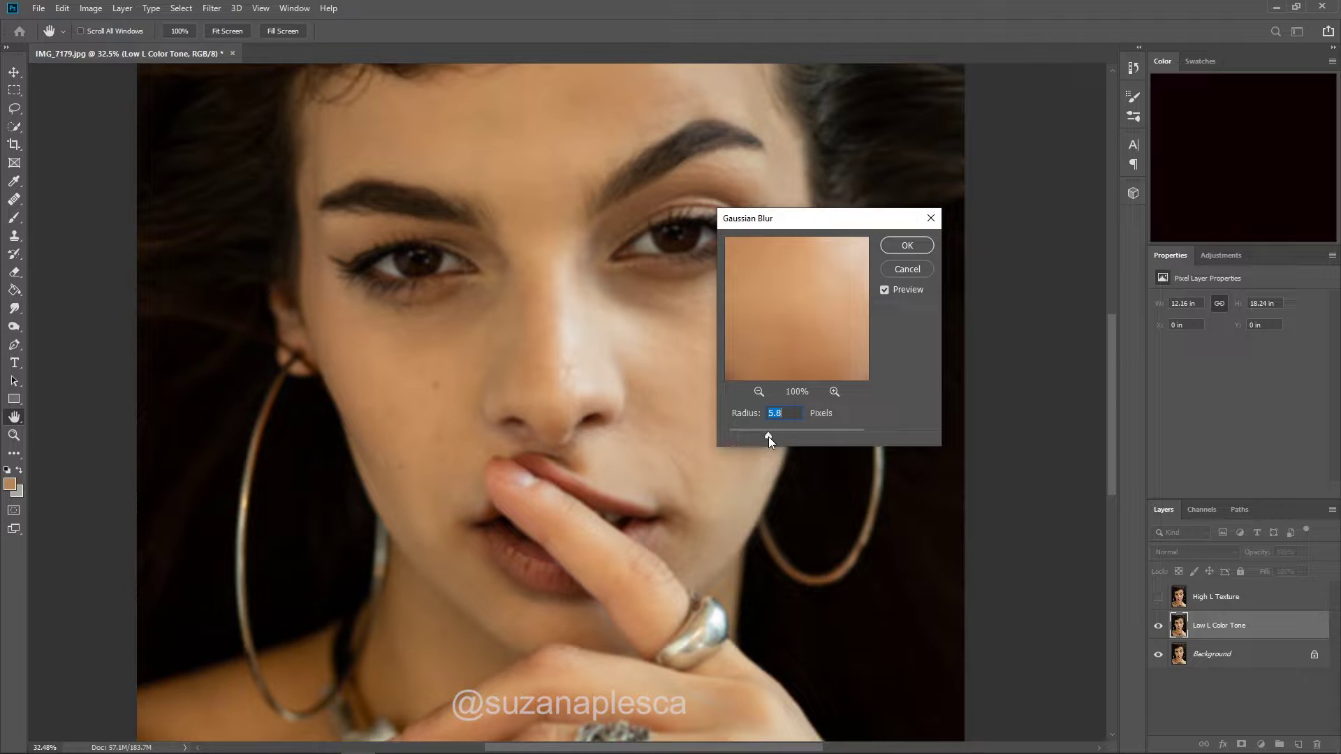
left_click(908, 248)
key("j")
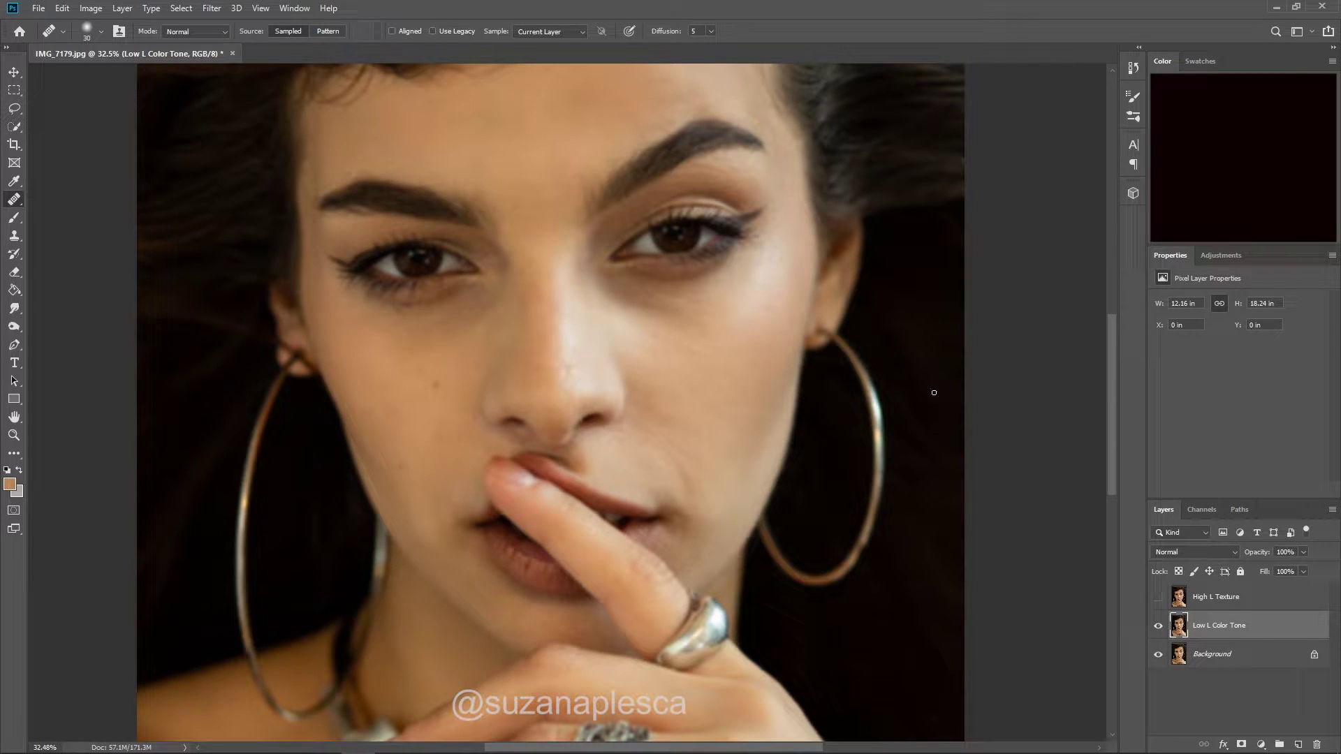
Step: Select the High L Texture layer, make it visible again, and open the Apply Image settings for it
left_click(1234, 598)
left_click(1159, 597)
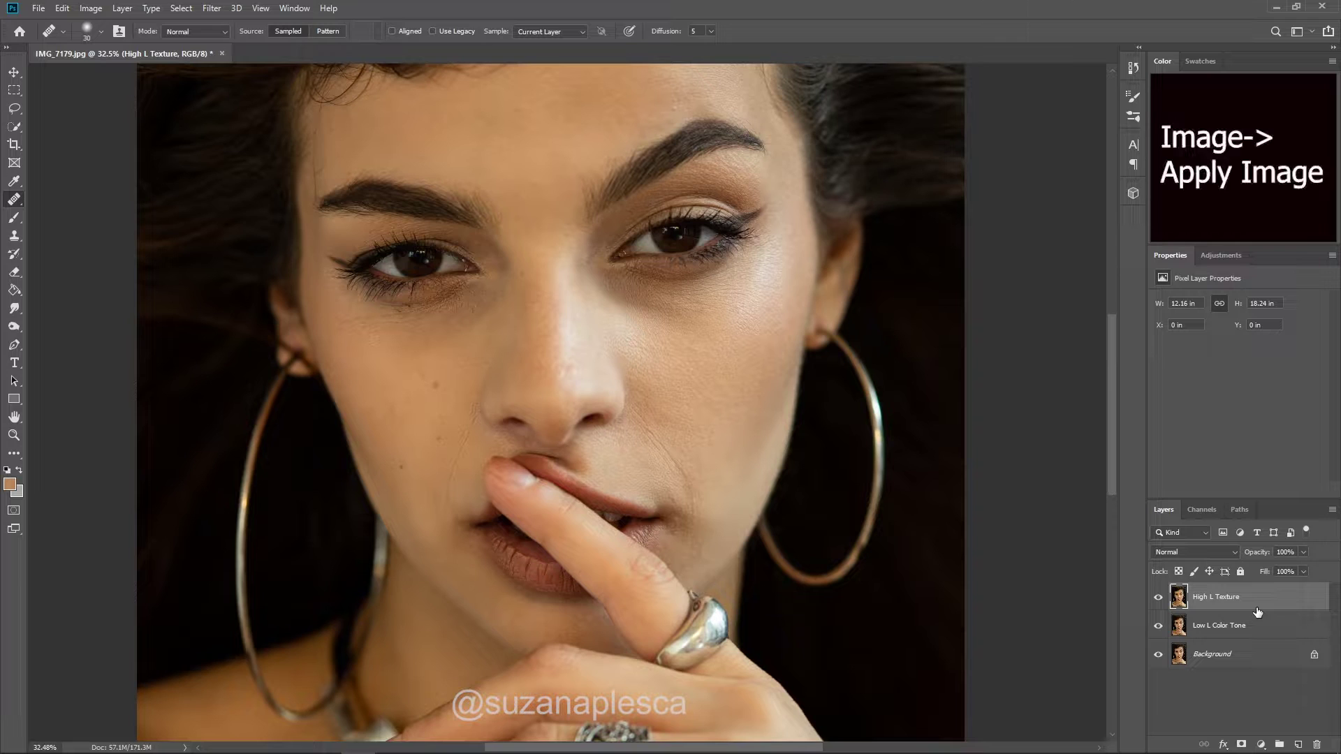
left_click(91, 9)
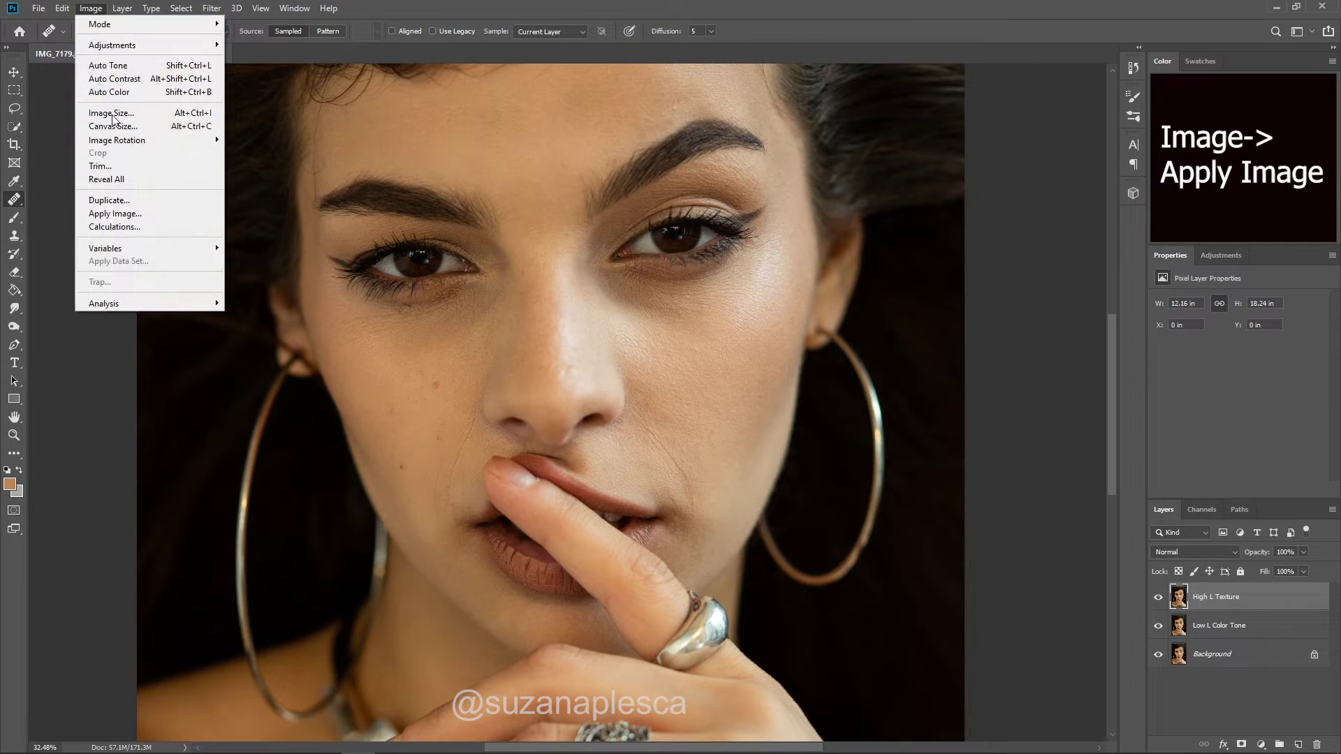
left_click(113, 213)
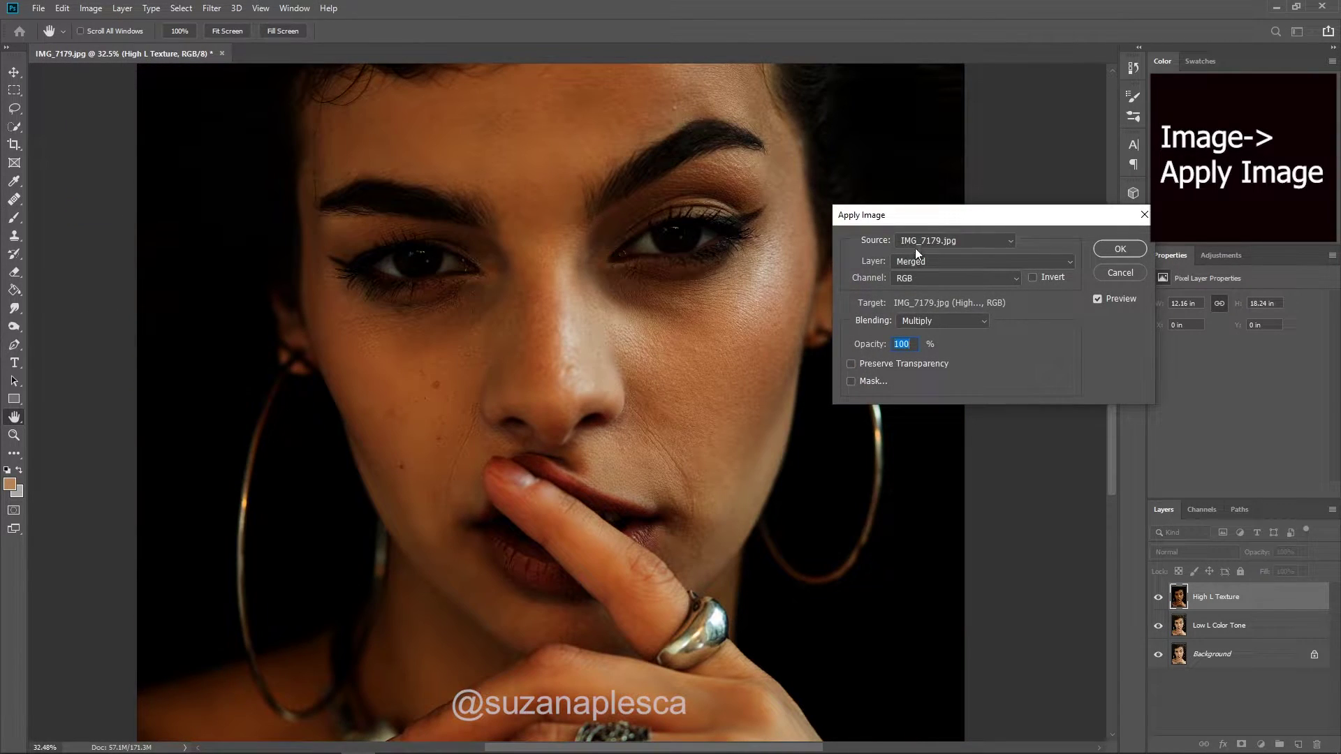
left_click_drag(920, 217, 686, 178)
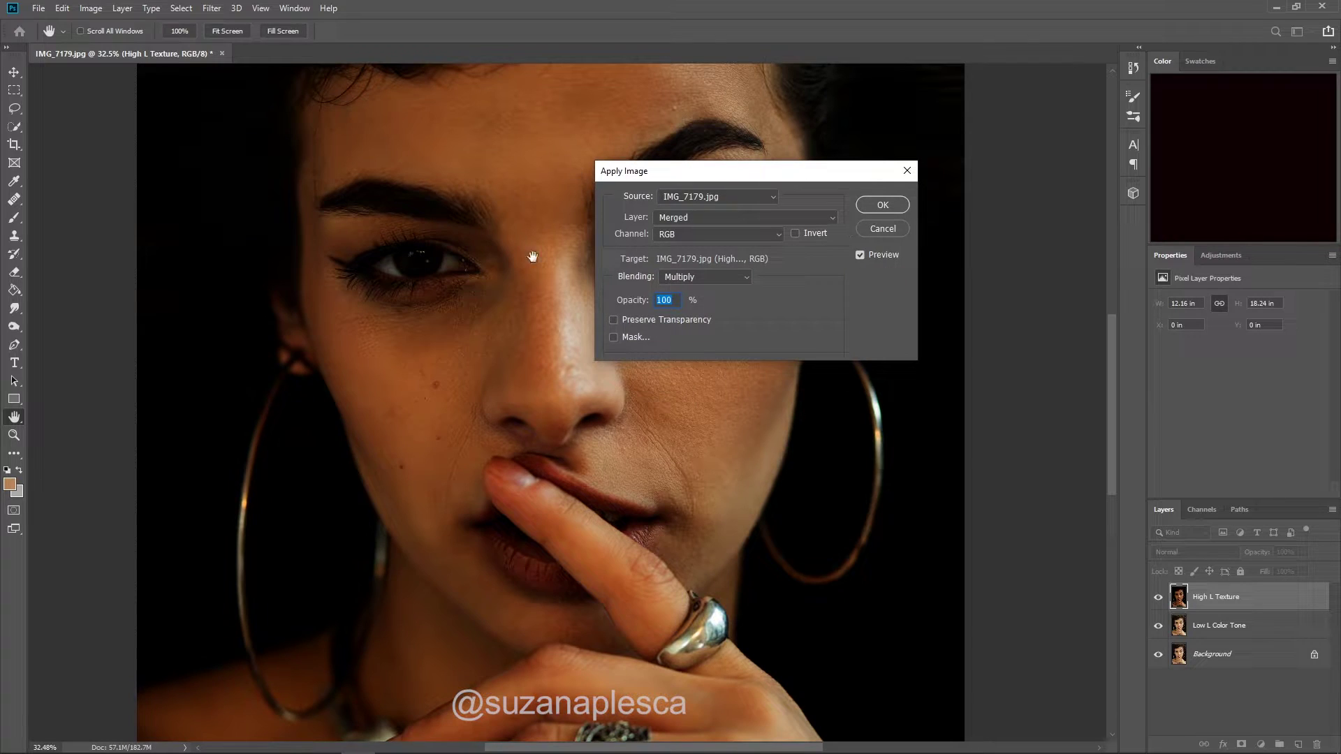
Step: Switch to the Photos window to examine the Apply Image reference settings for 8-bit and 16-bit color depth, and close it
mouse_move(466, 753)
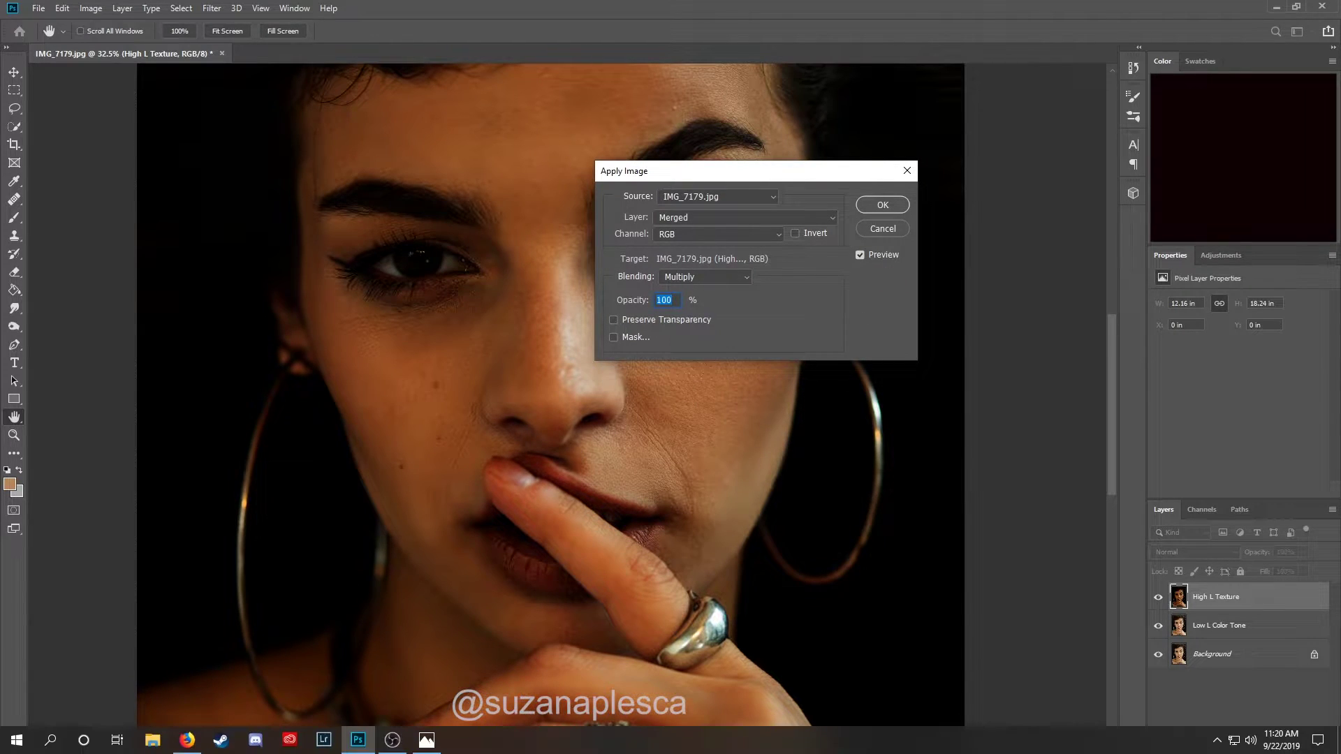
mouse_move(427, 741)
left_click(428, 671)
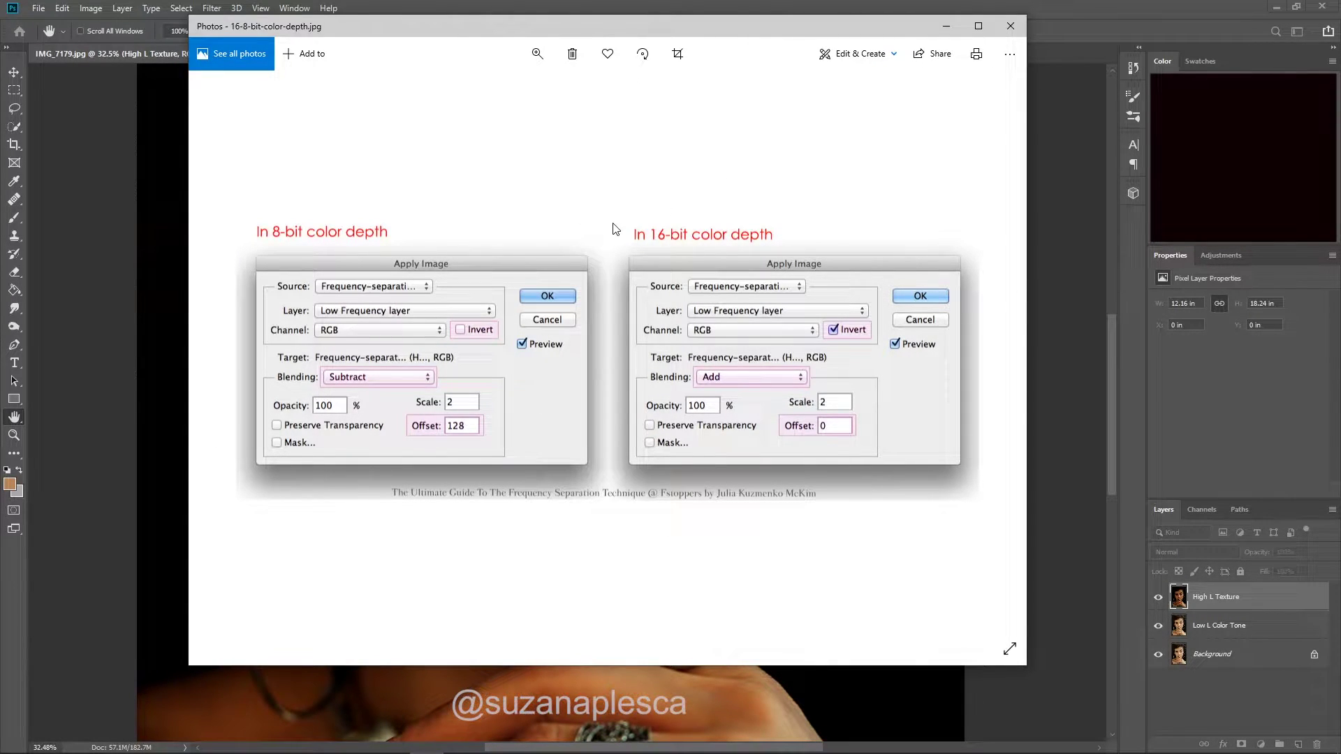
left_click(1010, 26)
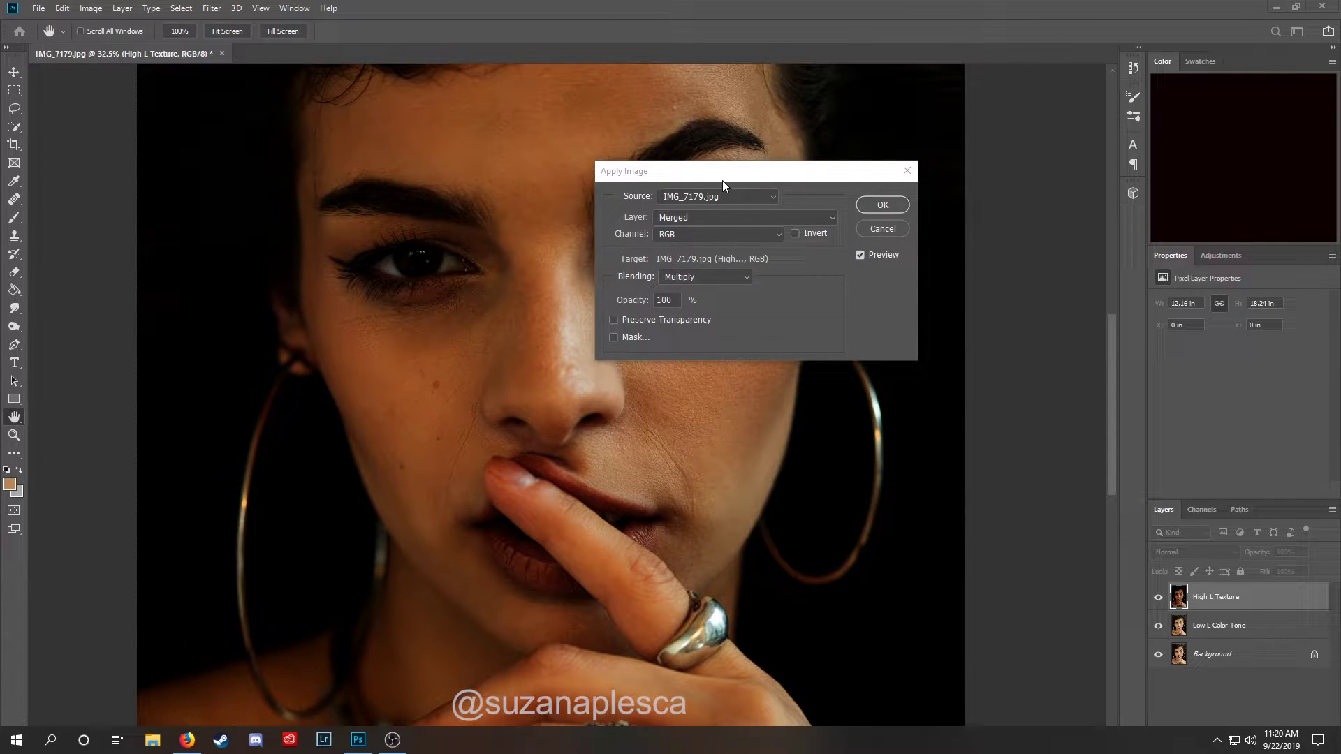
Step: Apply the Low L Color Tone layer to High L Texture using Subtract blending, with scale 2 and offset 128
left_click(722, 180)
left_click(690, 217)
left_click(690, 266)
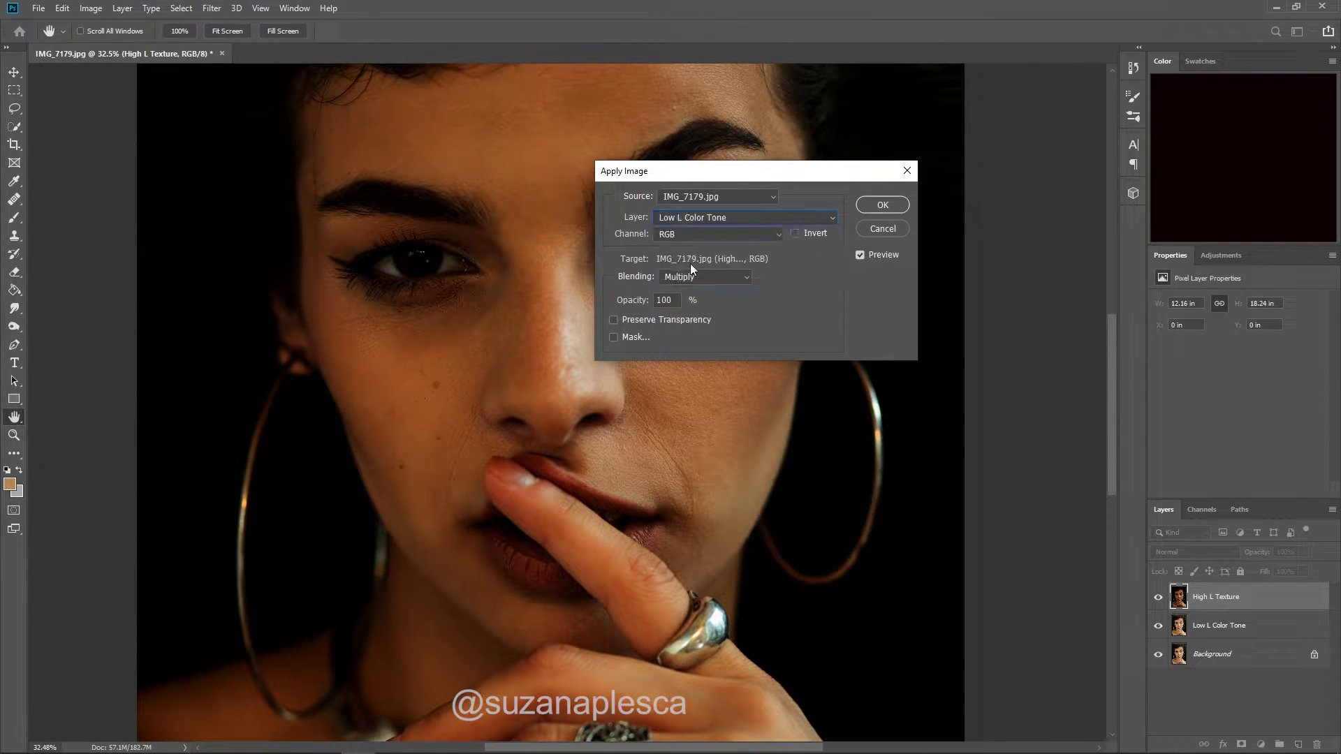
left_click(691, 274)
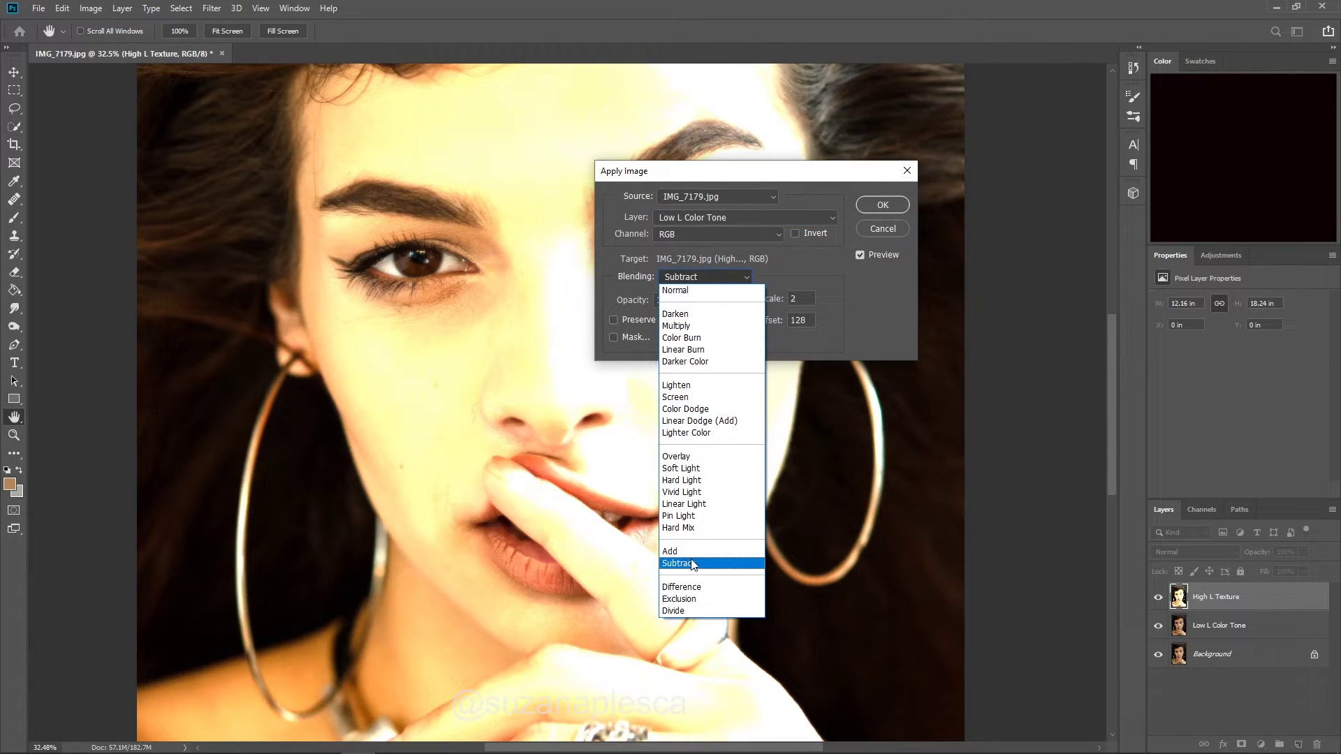
left_click(692, 562)
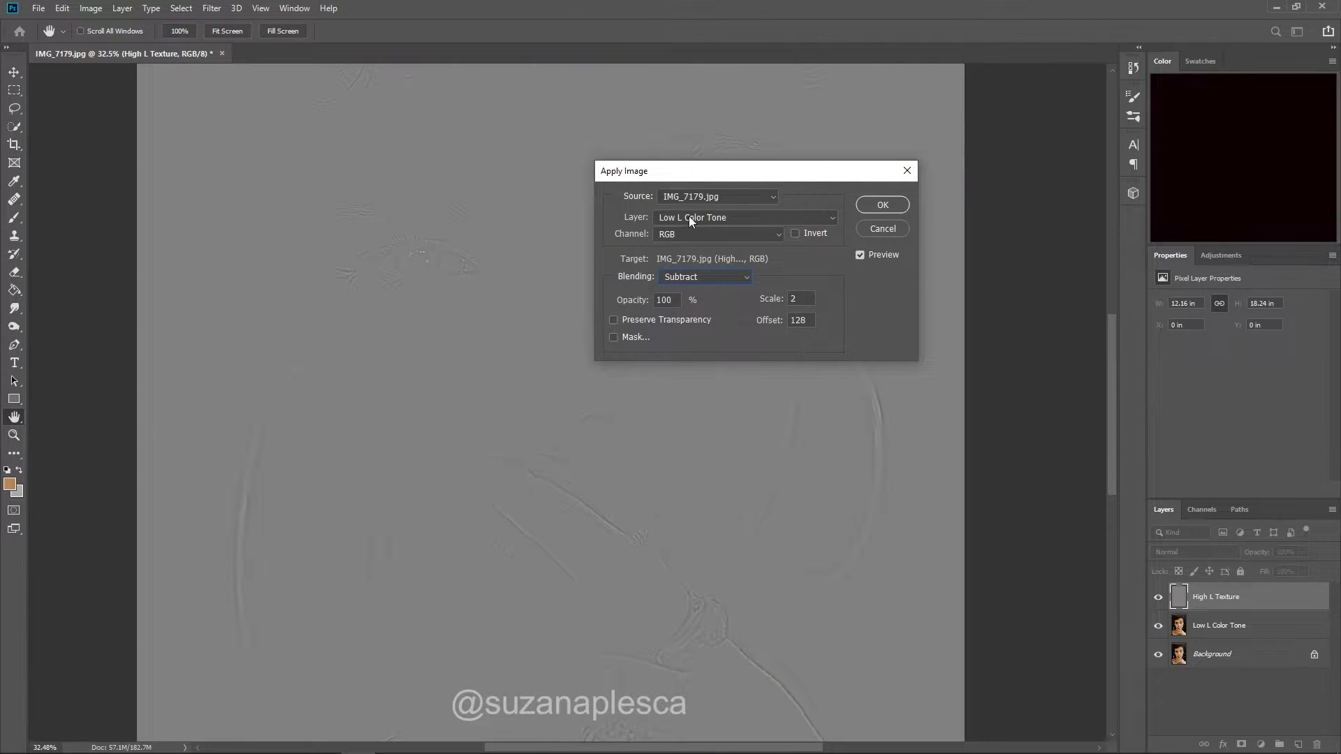
left_click_drag(695, 178, 920, 190)
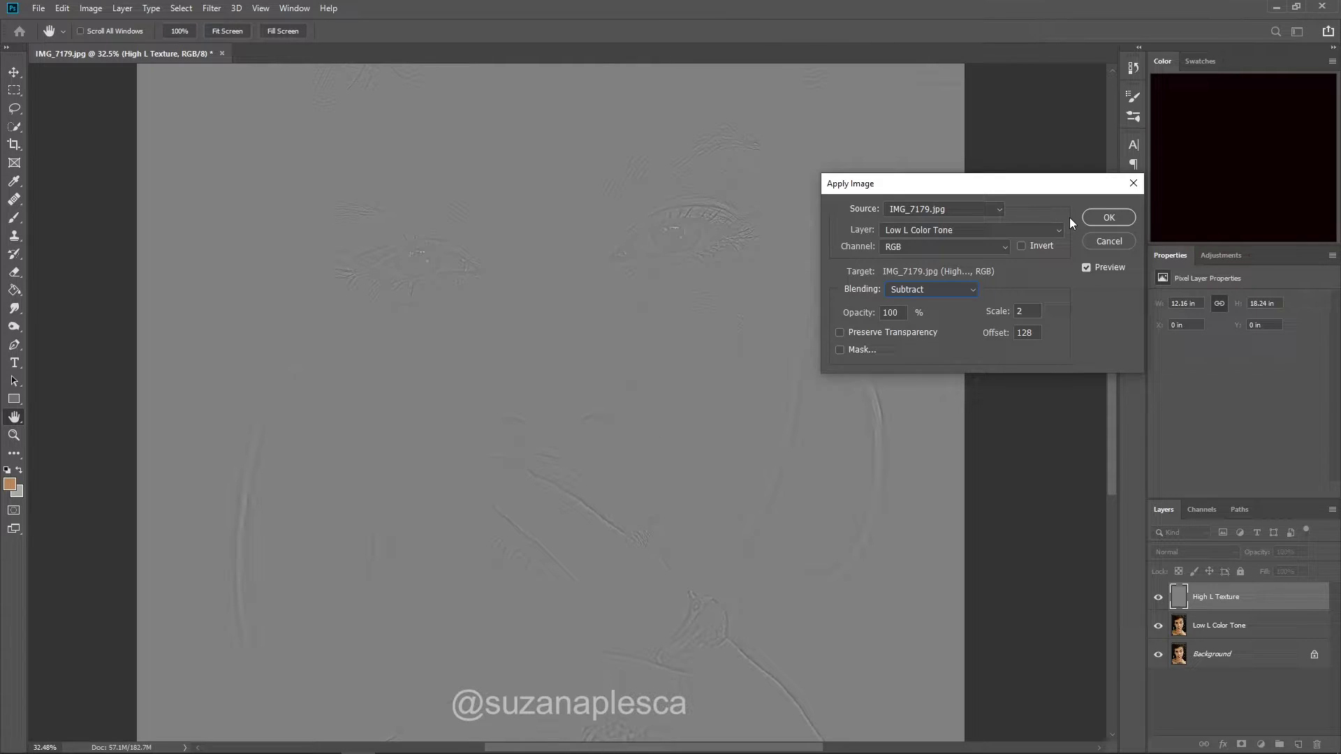
left_click(1109, 217)
Step: Set the blending mode of the High L Texture layer to Linear Light
key("j")
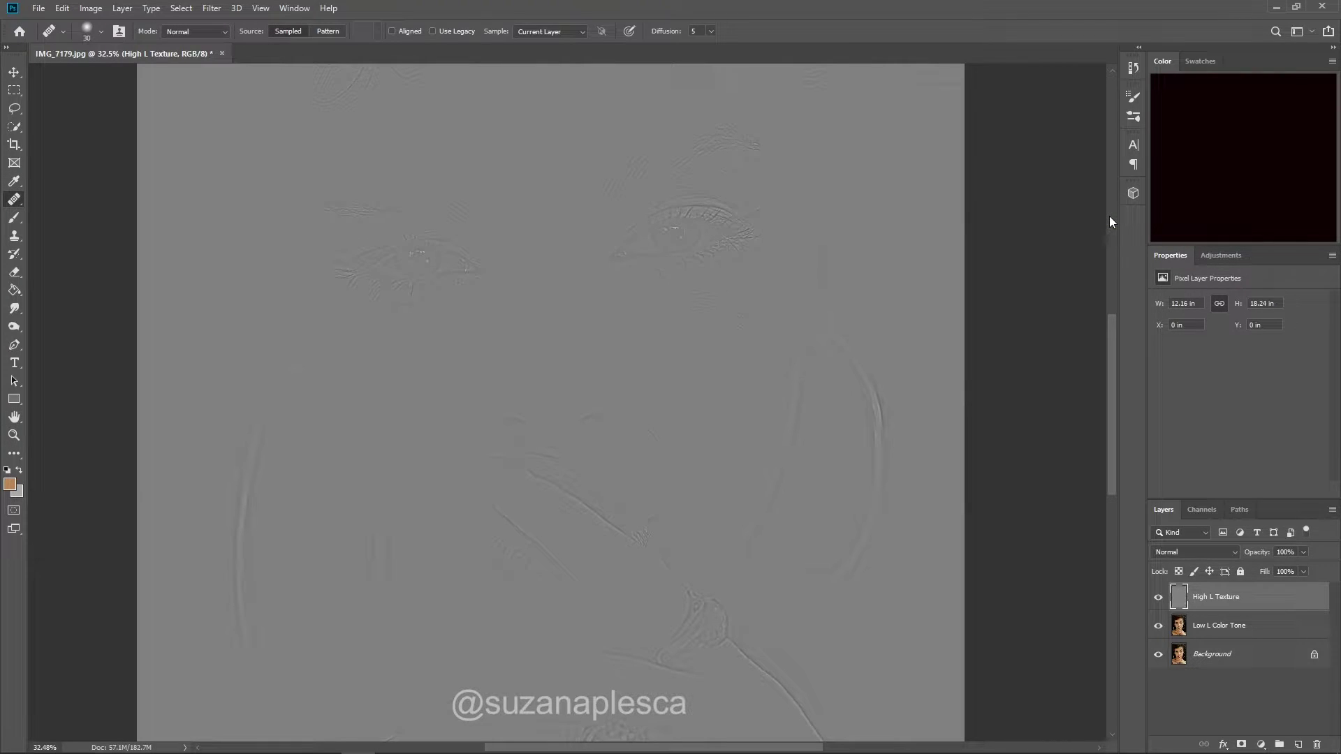
left_click(1187, 552)
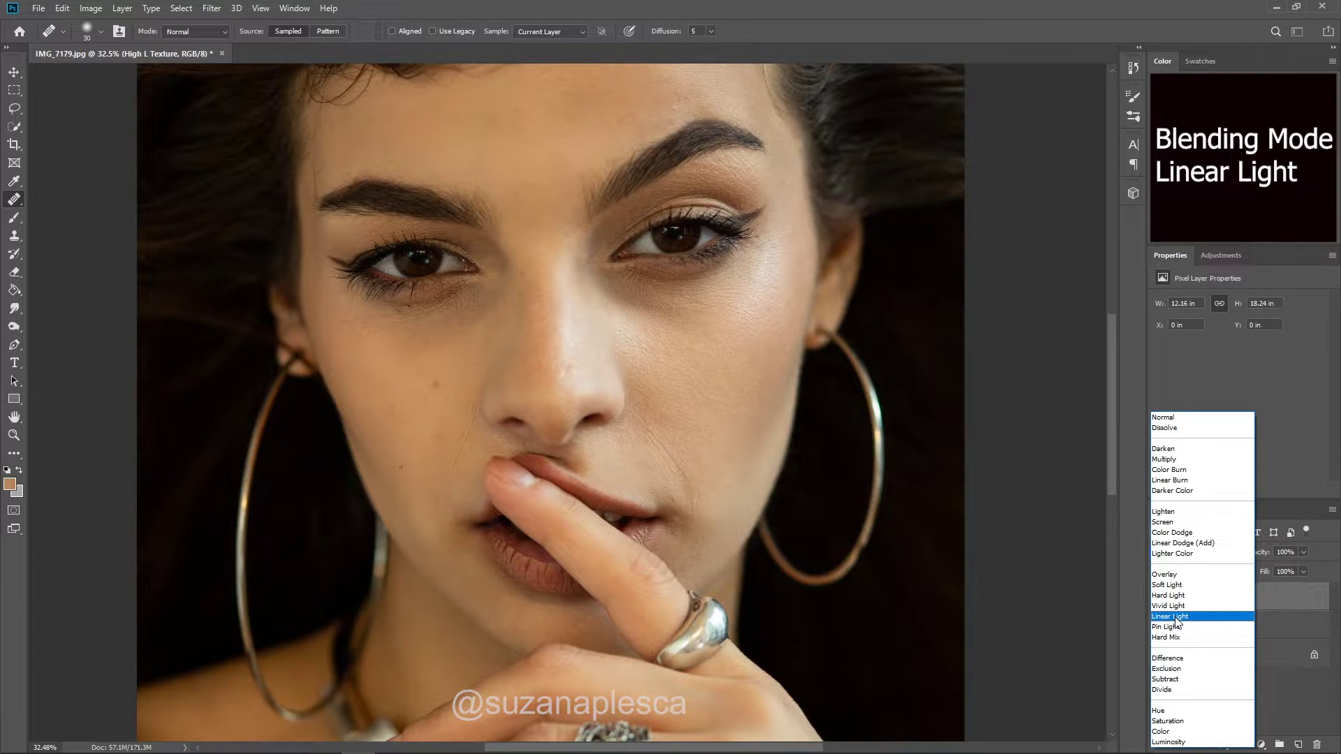
left_click(1177, 617)
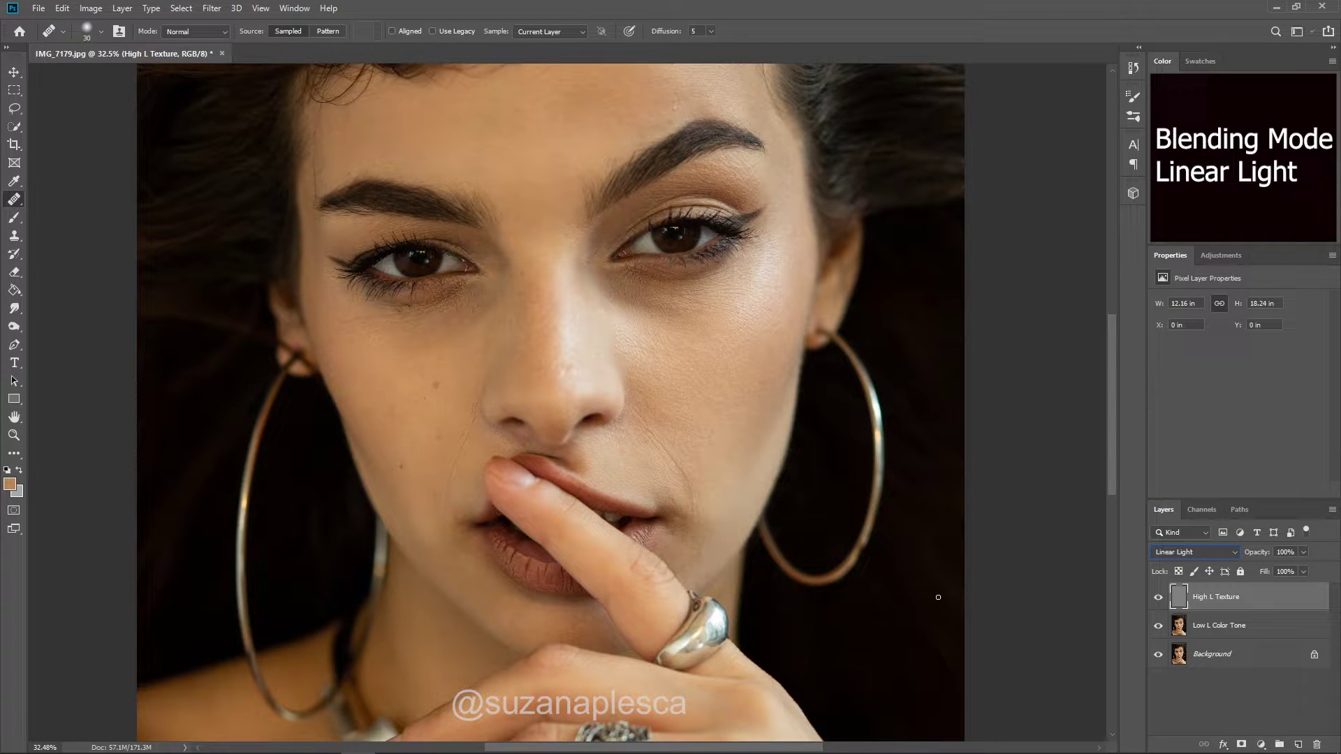
Step: Group the High L Texture and Low L Color Tone layers and name the group "FS"
left_click(1241, 627, "shift")
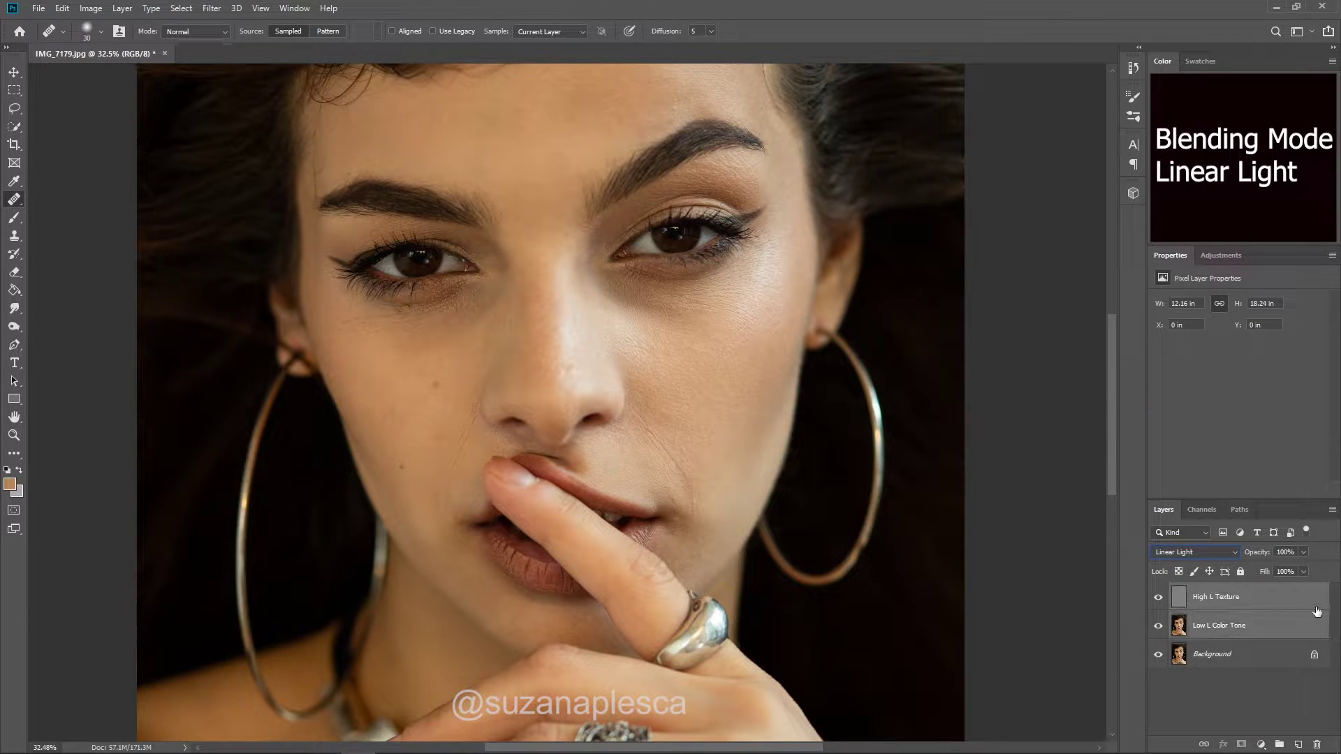
left_click_drag(1282, 602, 1279, 745)
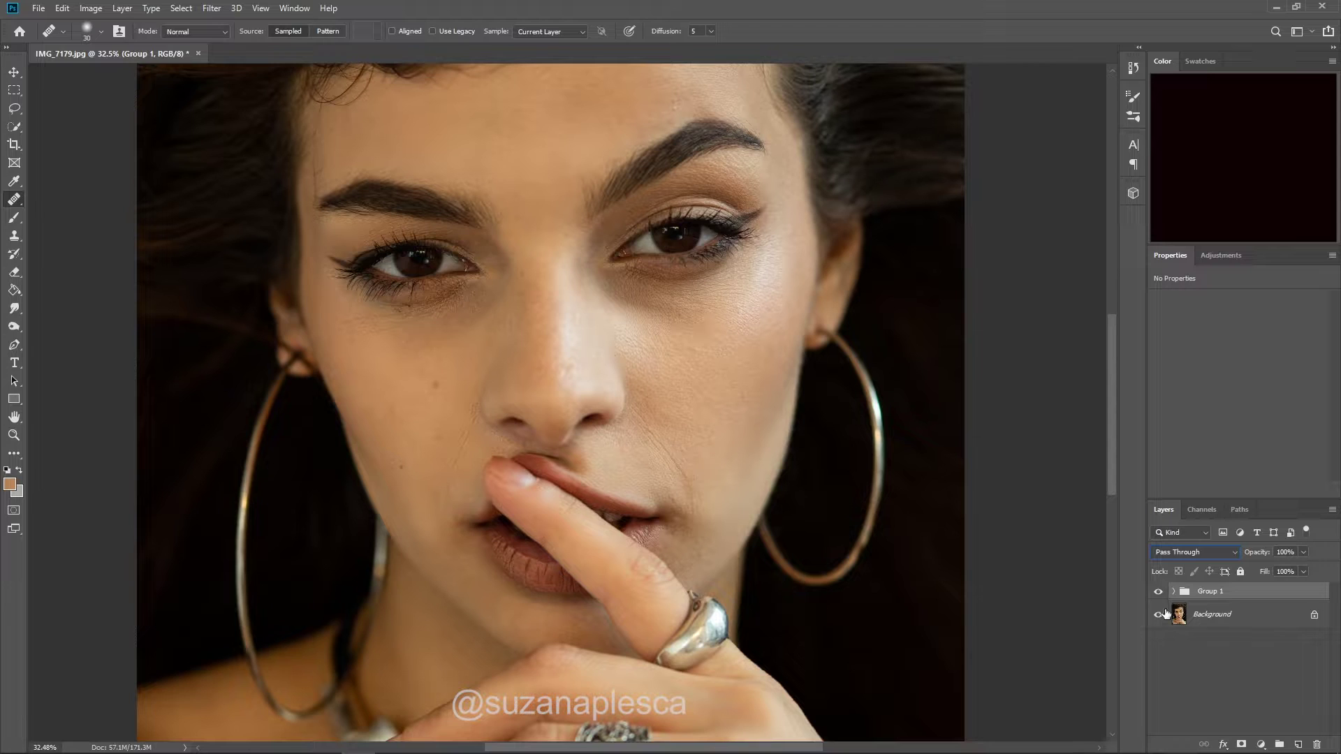
double_click(1203, 591)
type("FS")
key("Return")
Step: Expand the FS group, select the Low L Color Tone layer, and make the layer list area taller
left_click(1173, 591)
left_click(1230, 643)
left_click_drag(1218, 499, 1219, 413)
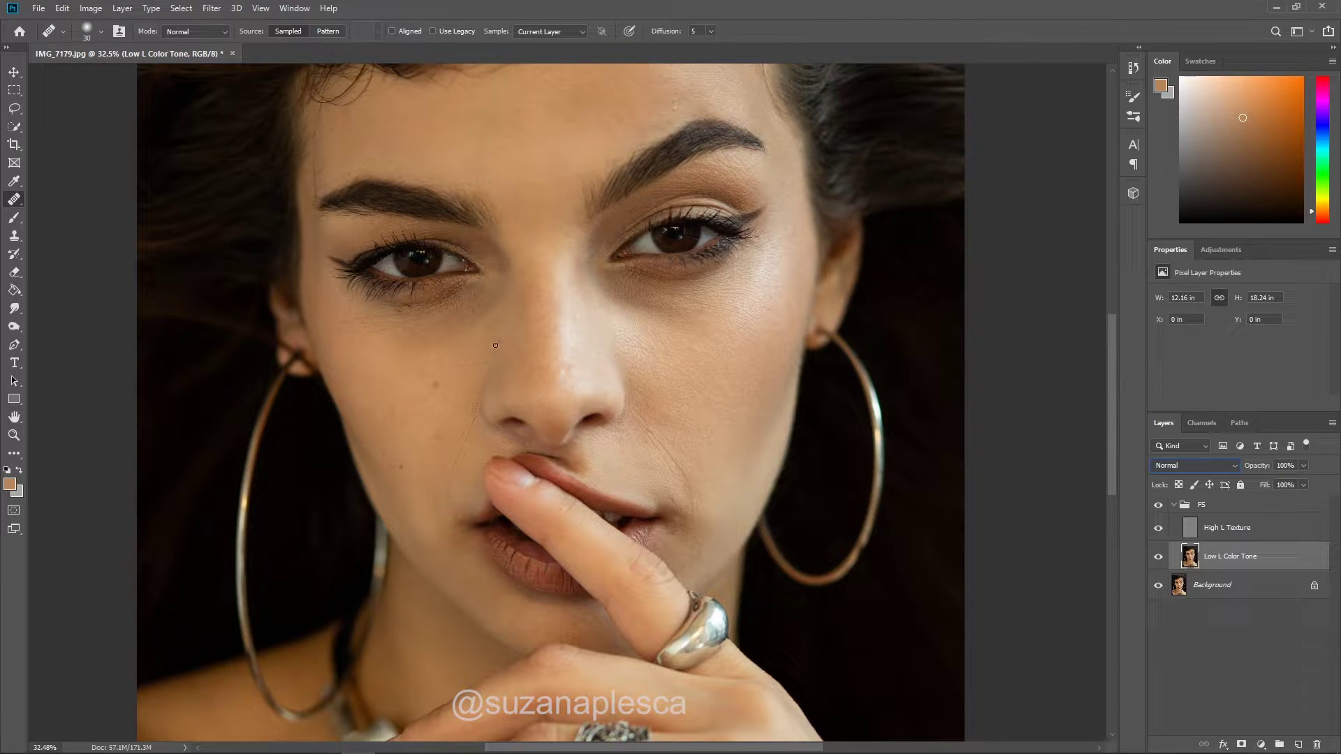
left_click(484, 364)
left_click(672, 292)
scroll(545, 425, "up", 2)
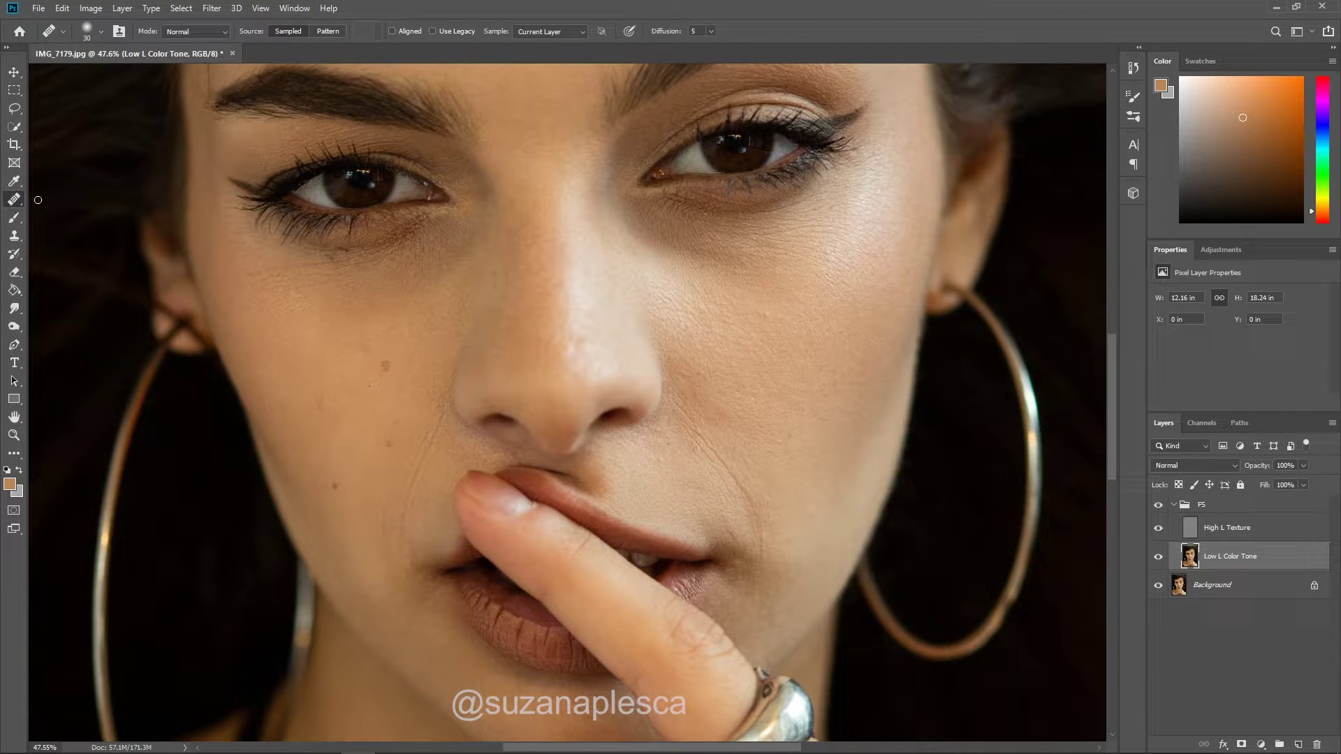
scroll(698, 324, "up", 1)
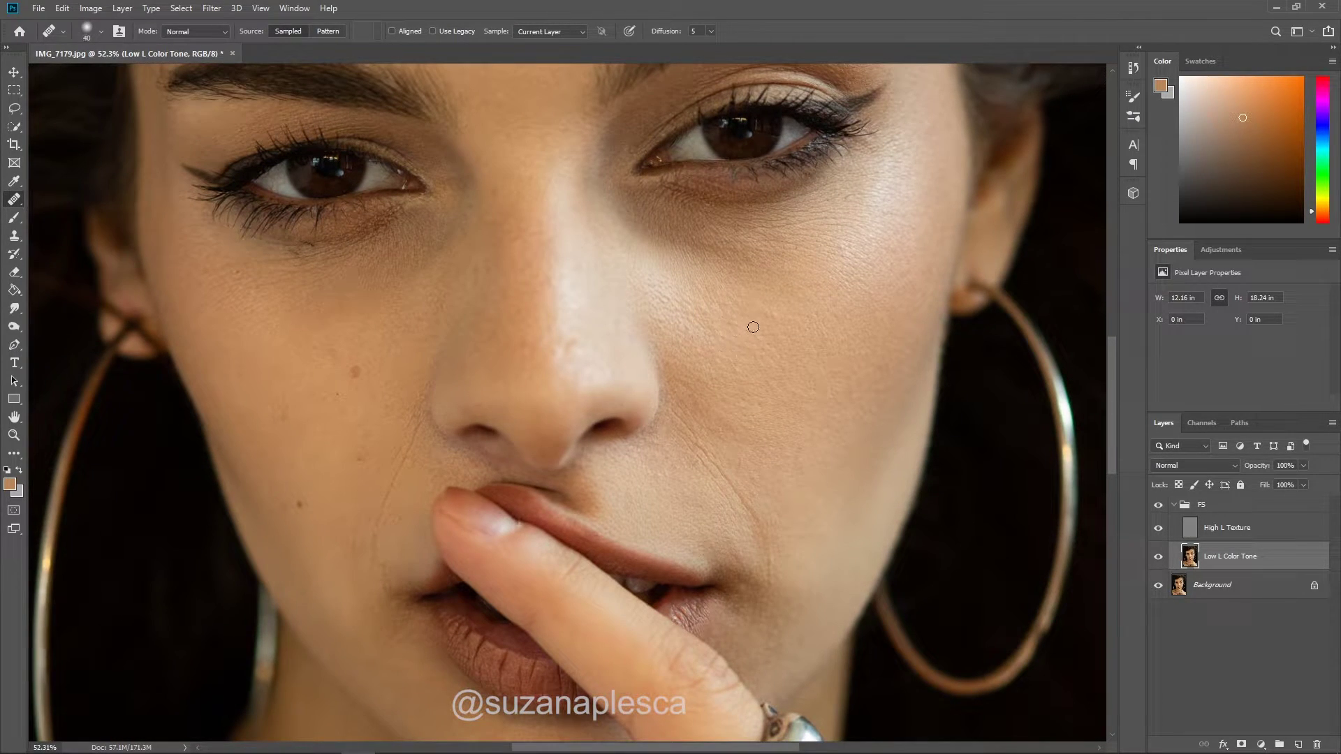
Step: Heal the uneven tones on the photo's right cheek beside the nose, sampling nearby skin on the Low L Color Tone layer
left_click(645, 273, "alt")
mouse_move(664, 298)
left_mouse_down()
mouse_move(658, 309)
mouse_move(691, 316)
left_mouse_up()
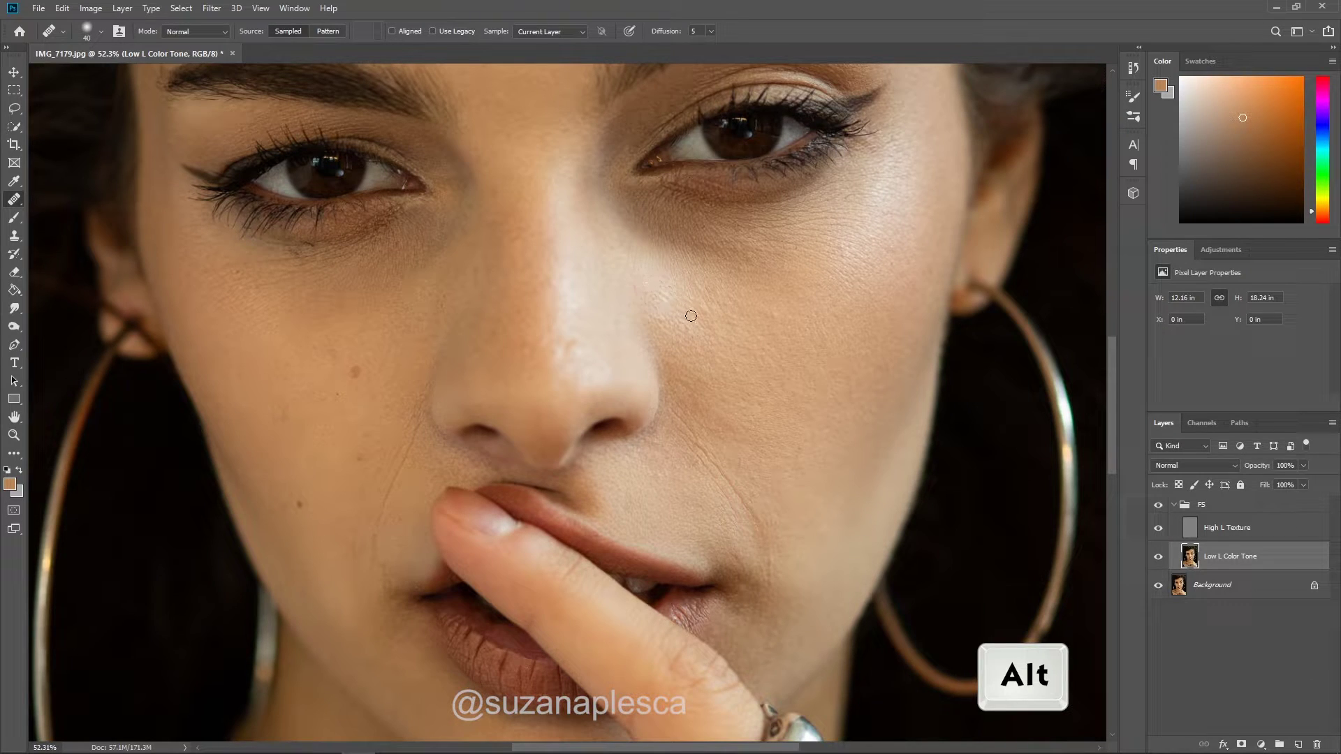
left_click(838, 344)
scroll(875, 331, "up", 2)
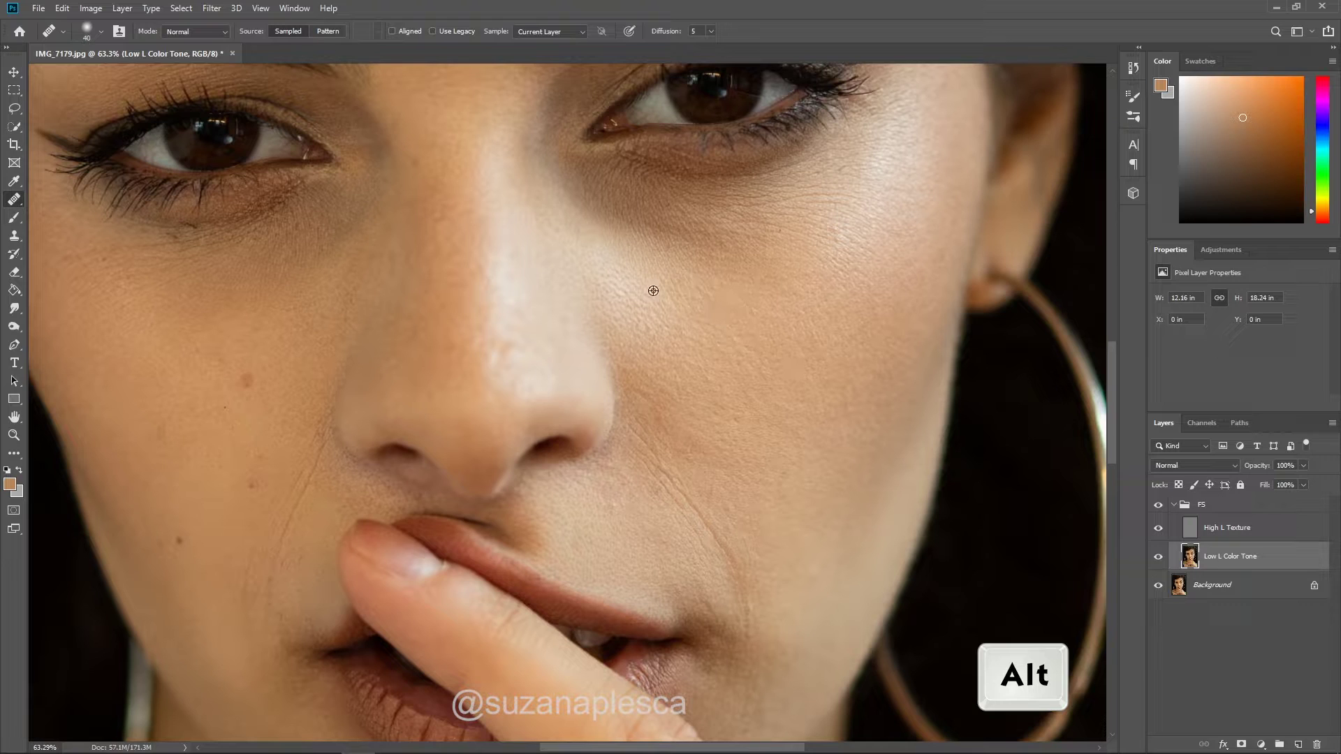
left_click(647, 392, "alt")
mouse_move(691, 450)
left_mouse_down()
mouse_move(776, 469)
mouse_move(758, 498)
mouse_move(768, 520)
mouse_move(739, 384)
mouse_move(730, 434)
mouse_move(751, 387)
left_mouse_up()
scroll(736, 470, "down", 1)
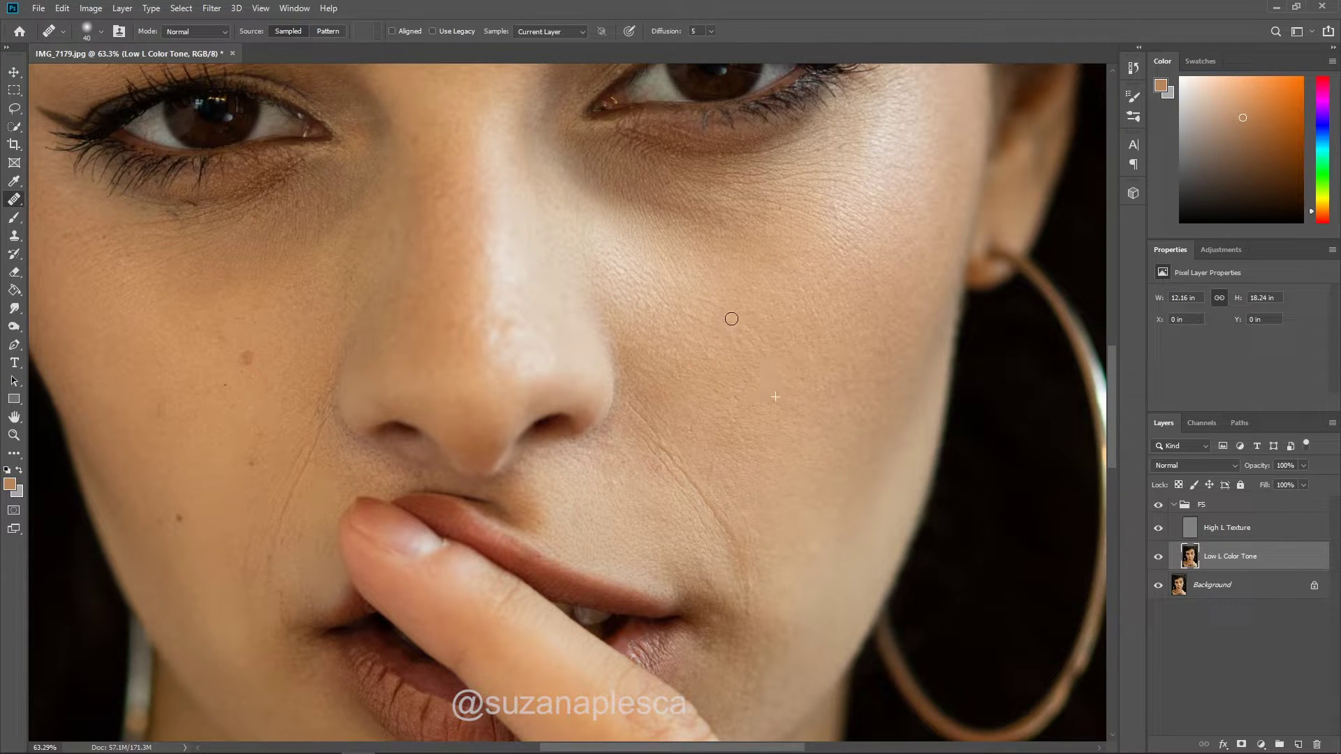
Step: Even out the skin tone between the nose and the area below the eye on the photo's right side with the Healing Brush
scroll(799, 338, "up", 2)
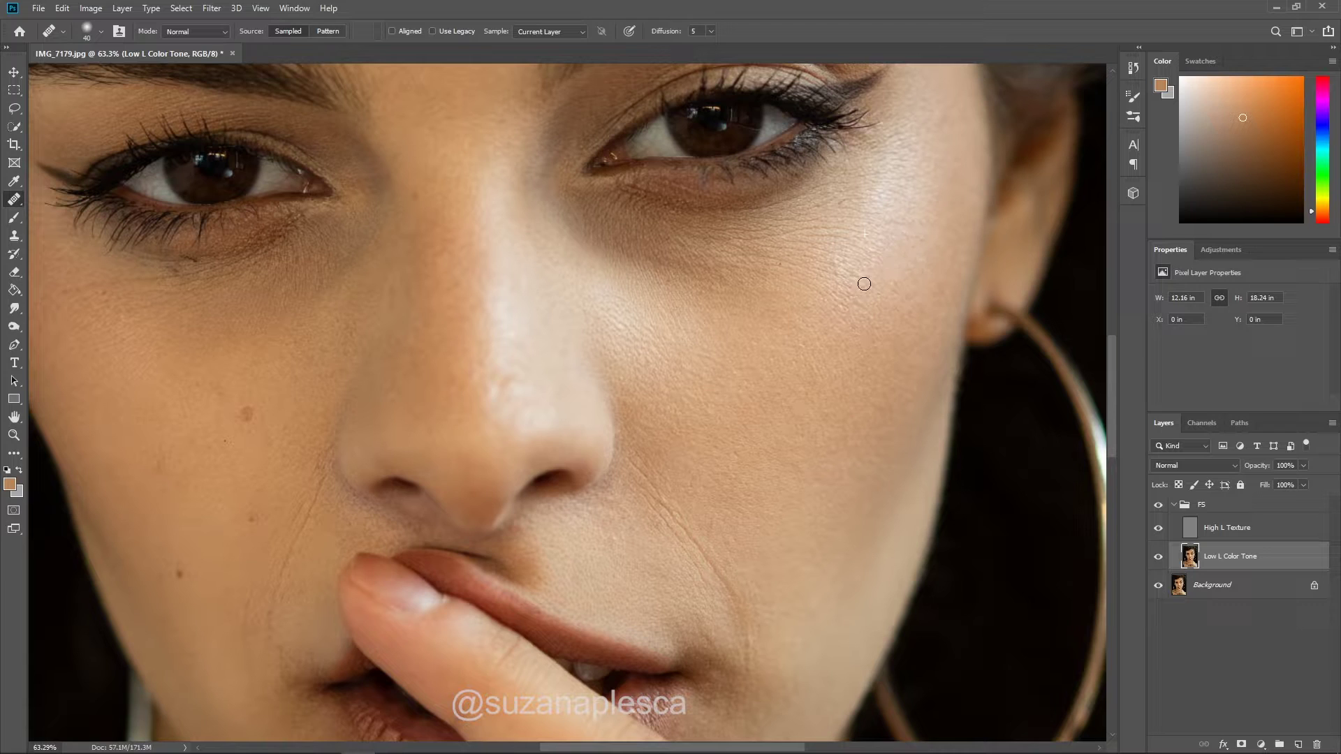
mouse_move(736, 337)
left_mouse_down()
mouse_move(801, 311)
mouse_move(655, 310)
mouse_move(747, 316)
mouse_move(725, 327)
mouse_move(711, 327)
mouse_move(794, 301)
mouse_move(766, 328)
mouse_move(780, 342)
mouse_move(743, 335)
mouse_move(690, 374)
left_mouse_up()
left_click(654, 309, "alt")
left_click(634, 328, "alt")
scroll(727, 290, "up", 1)
left_click_drag(727, 290, 726, 280)
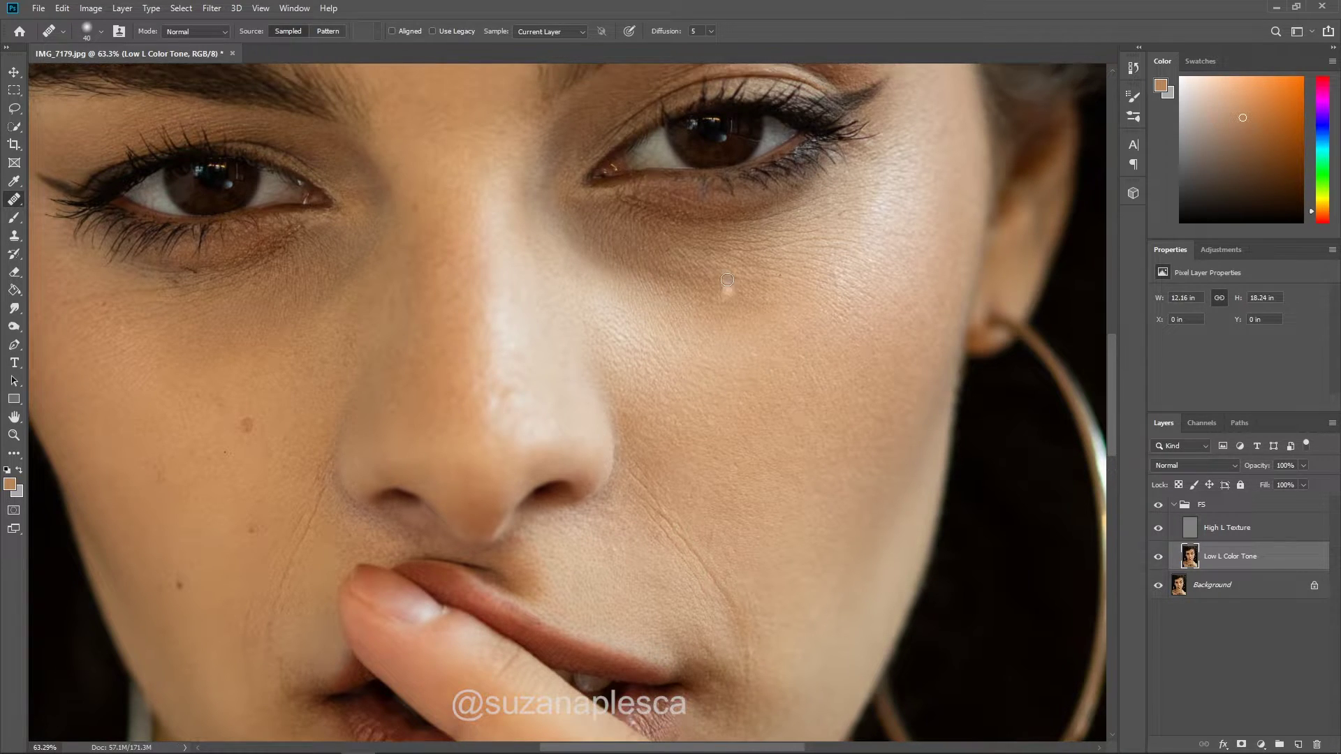
scroll(846, 442, "down", 3)
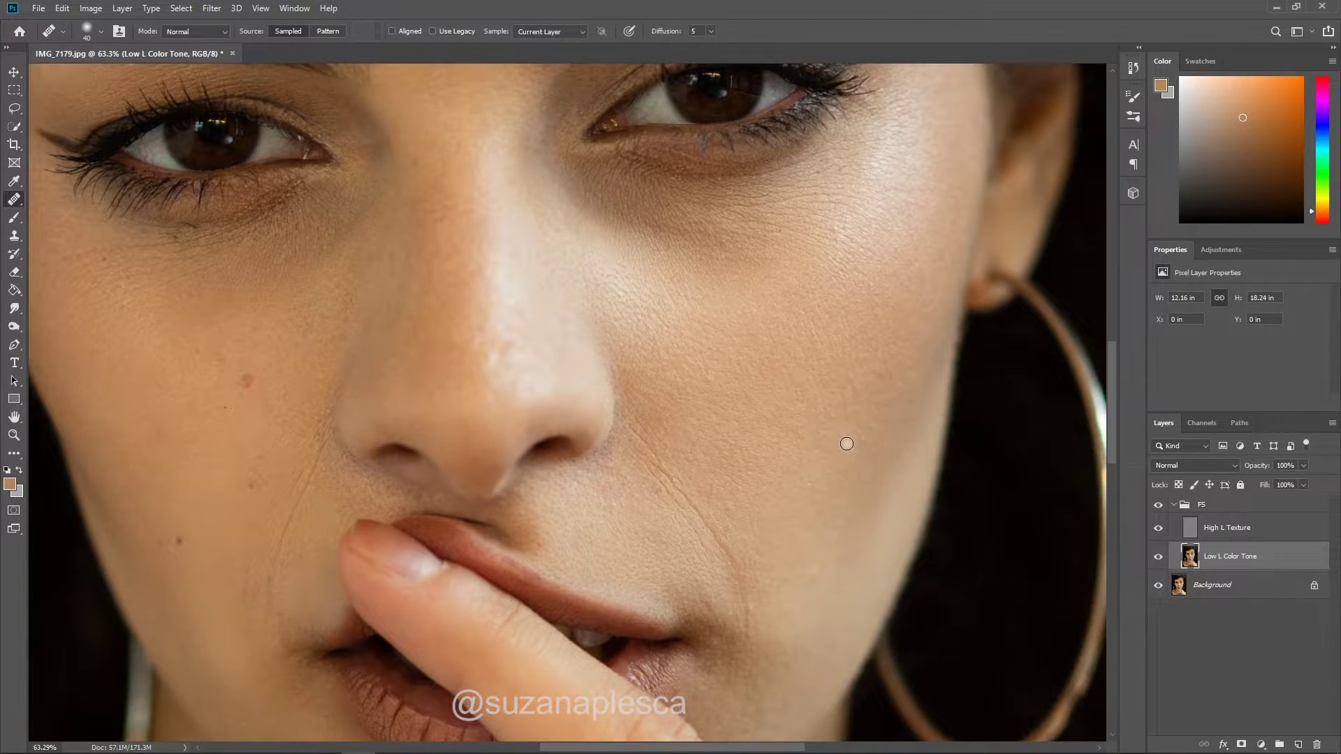
Step: Soften the smile line running from the nostril toward the mouth corner on the photo's right side, sampling adjacent skin
scroll(846, 444, "down", 3)
scroll(719, 223, "down", 3)
scroll(699, 447, "up", 1)
left_click(625, 477, "alt")
mouse_move(608, 404)
left_mouse_down()
mouse_move(571, 490)
mouse_move(662, 401)
mouse_move(628, 344)
mouse_move(633, 400)
mouse_move(640, 382)
mouse_move(654, 431)
mouse_move(719, 493)
mouse_move(685, 424)
mouse_move(680, 449)
mouse_move(707, 483)
left_mouse_up()
left_click(636, 453, "alt")
left_click(759, 478, "alt")
left_click_drag(725, 508, 743, 532)
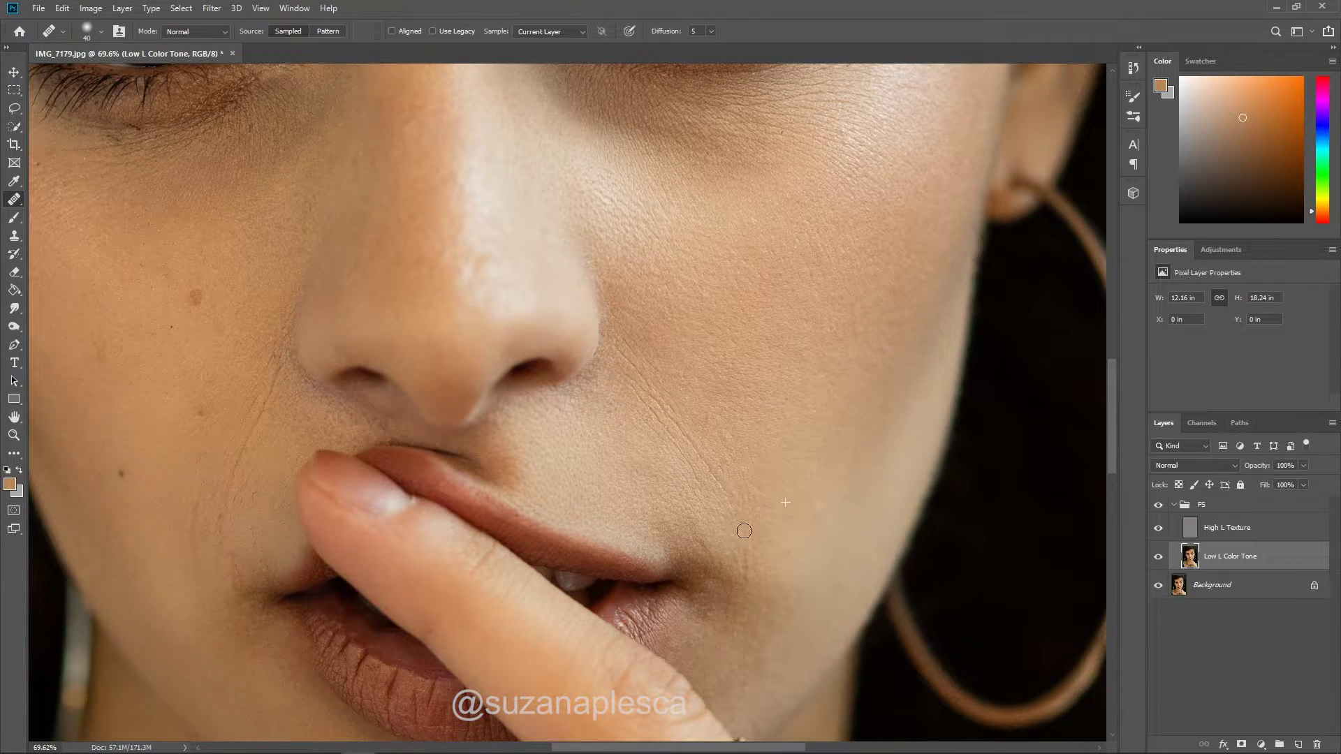
scroll(743, 531, "down", 1)
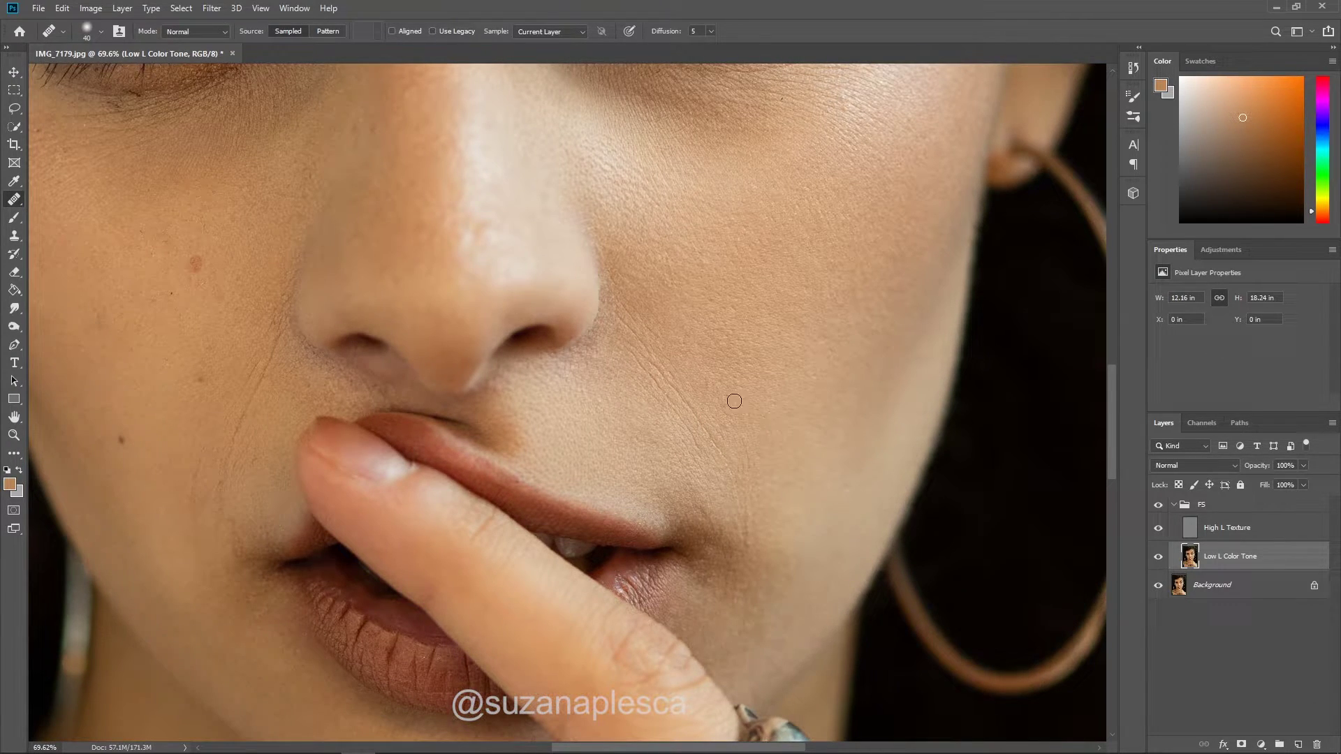
Step: Heal the shadows and crease tones around the mouth corner on the photo's right side, resampling clean cheek skin between strokes
scroll(796, 452, "down", 1)
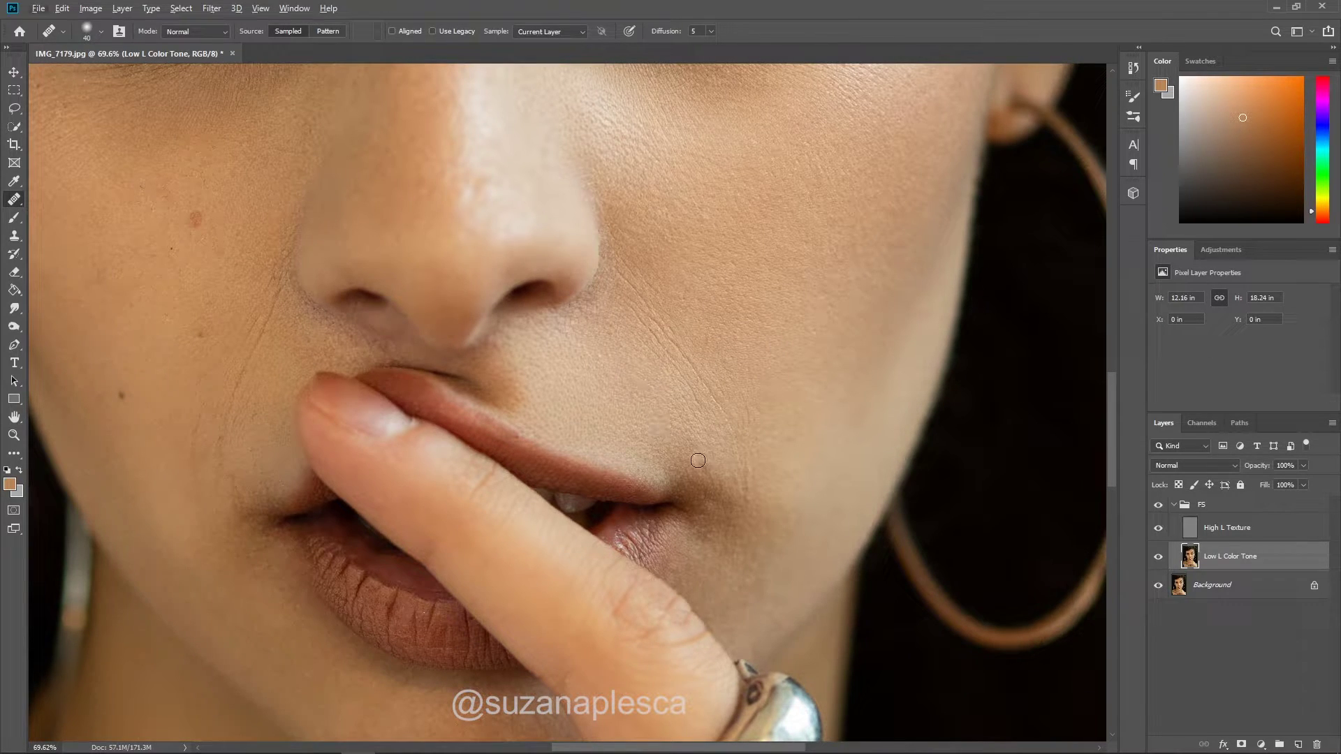
scroll(788, 491, "down", 1)
left_click(822, 457, "alt")
mouse_move(787, 464)
left_mouse_down()
mouse_move(746, 569)
mouse_move(746, 524)
left_mouse_up()
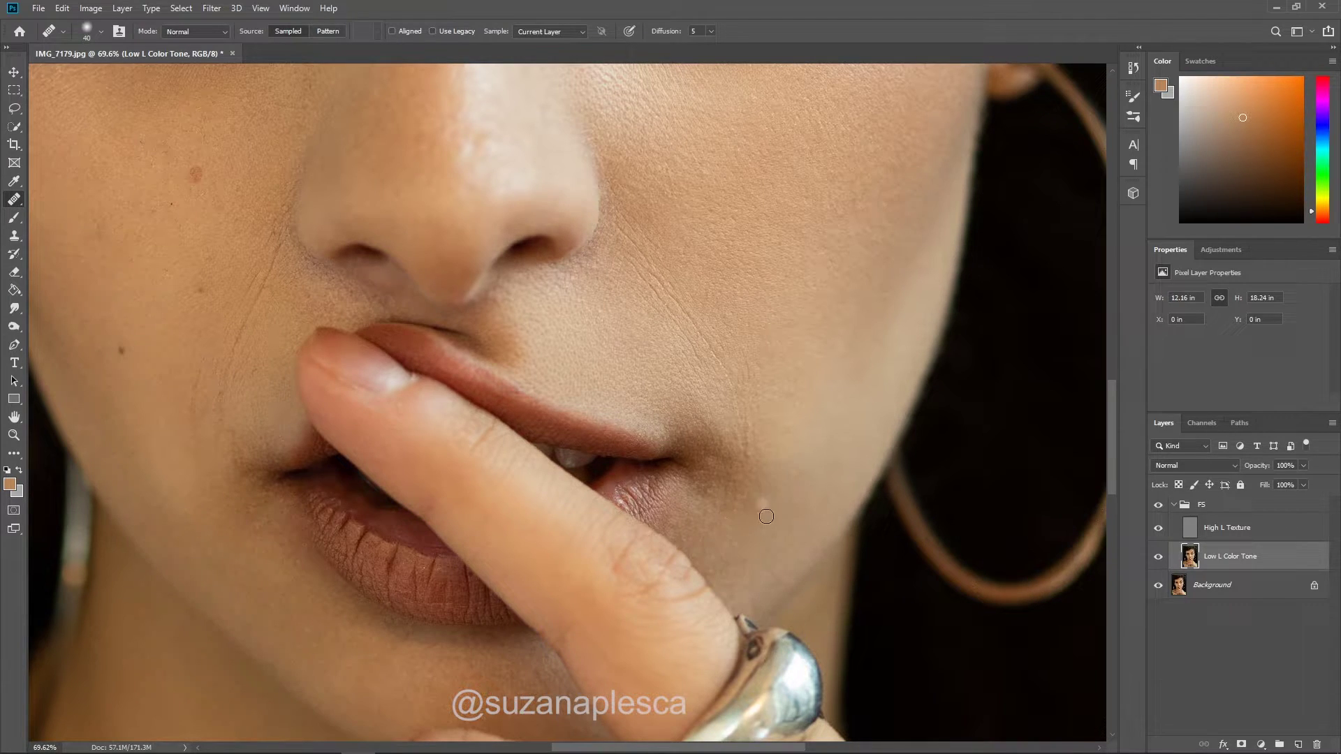
left_click(792, 435, "alt")
left_click_drag(748, 452, 697, 416)
left_click(699, 393, "alt")
left_click(770, 470, "alt")
mouse_move(713, 465)
left_mouse_down()
mouse_move(716, 495)
mouse_move(728, 438)
mouse_move(748, 467)
mouse_move(762, 463)
mouse_move(766, 530)
mouse_move(744, 565)
mouse_move(749, 426)
left_mouse_up()
left_click(762, 464, "alt")
left_click(810, 435, "alt")
left_click(794, 422, "alt")
left_click(745, 388)
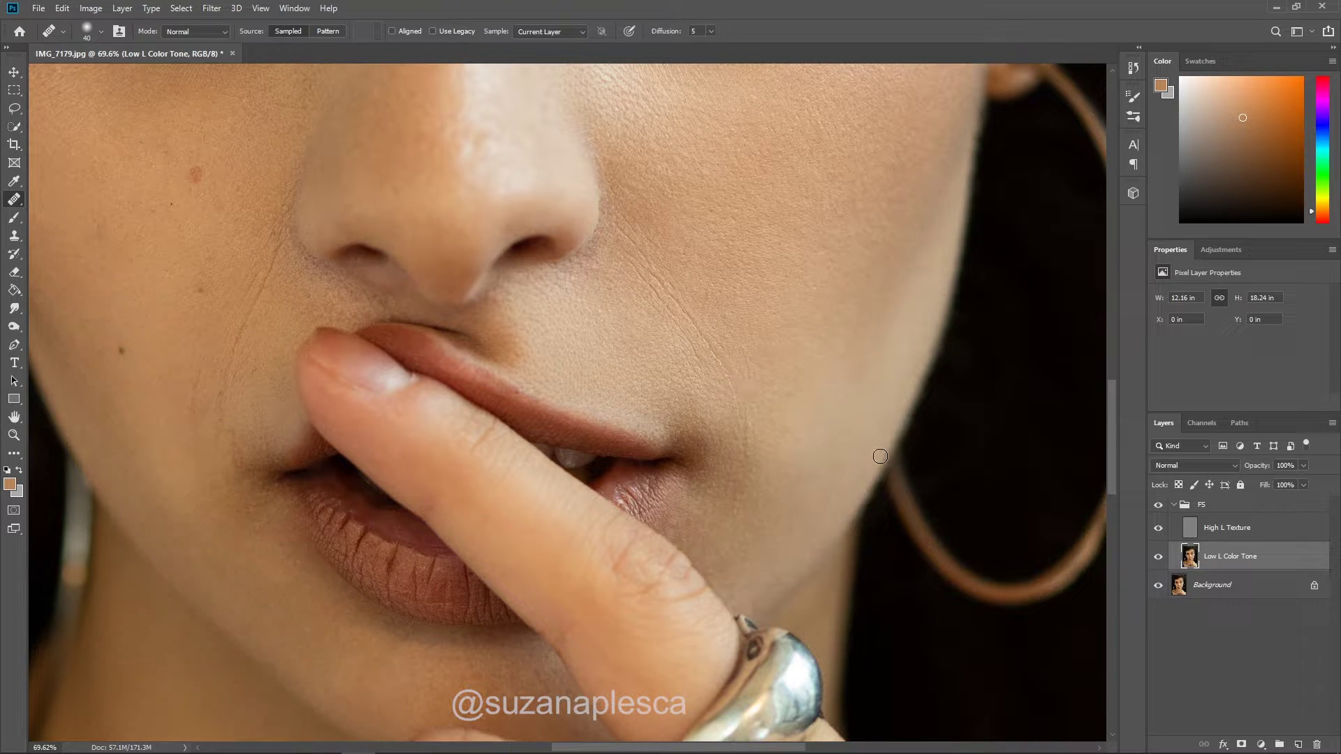
Step: Toggle the FS group's visibility to compare the portrait before and after the retouching
left_click(1156, 503)
left_click(1156, 504)
left_click(1155, 503)
left_click(1155, 503)
scroll(859, 475, "down", 3)
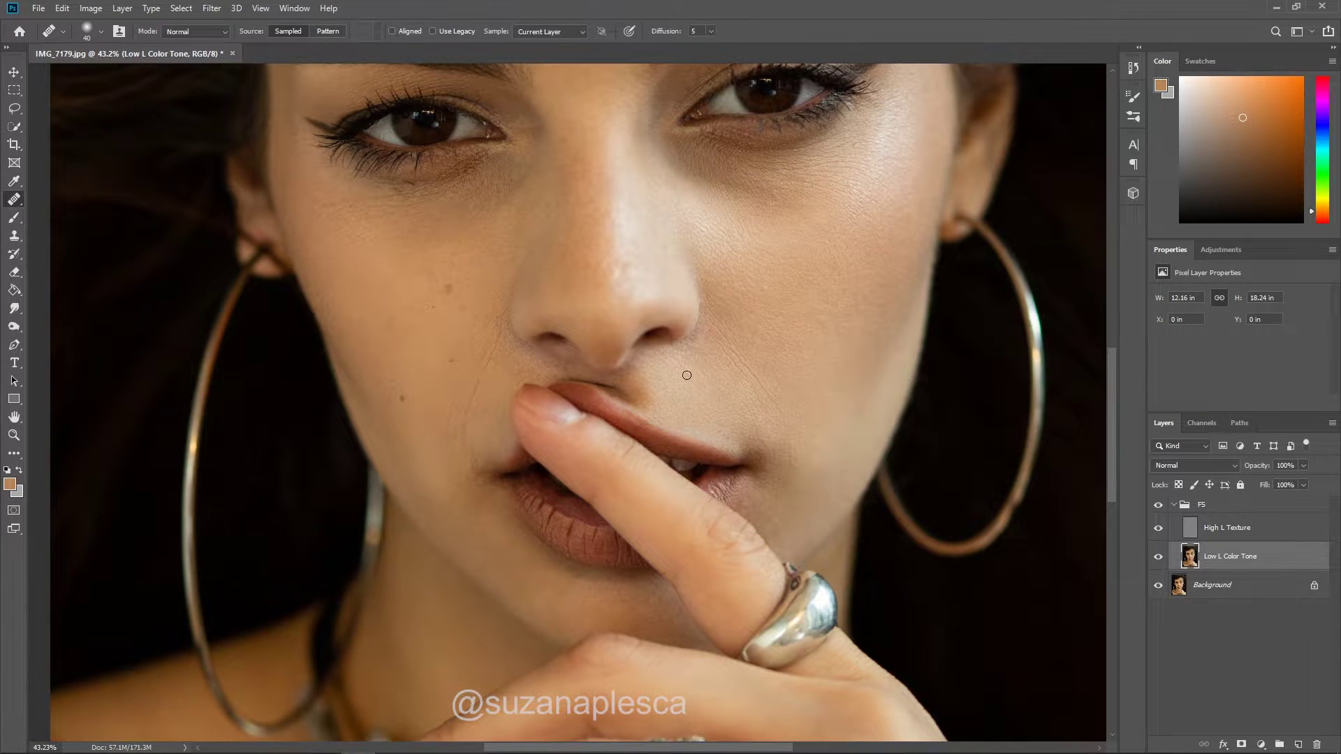
Step: Heal the uneven tones and shiny spots on the nose using sampled nose skin
scroll(686, 375, "up", 3)
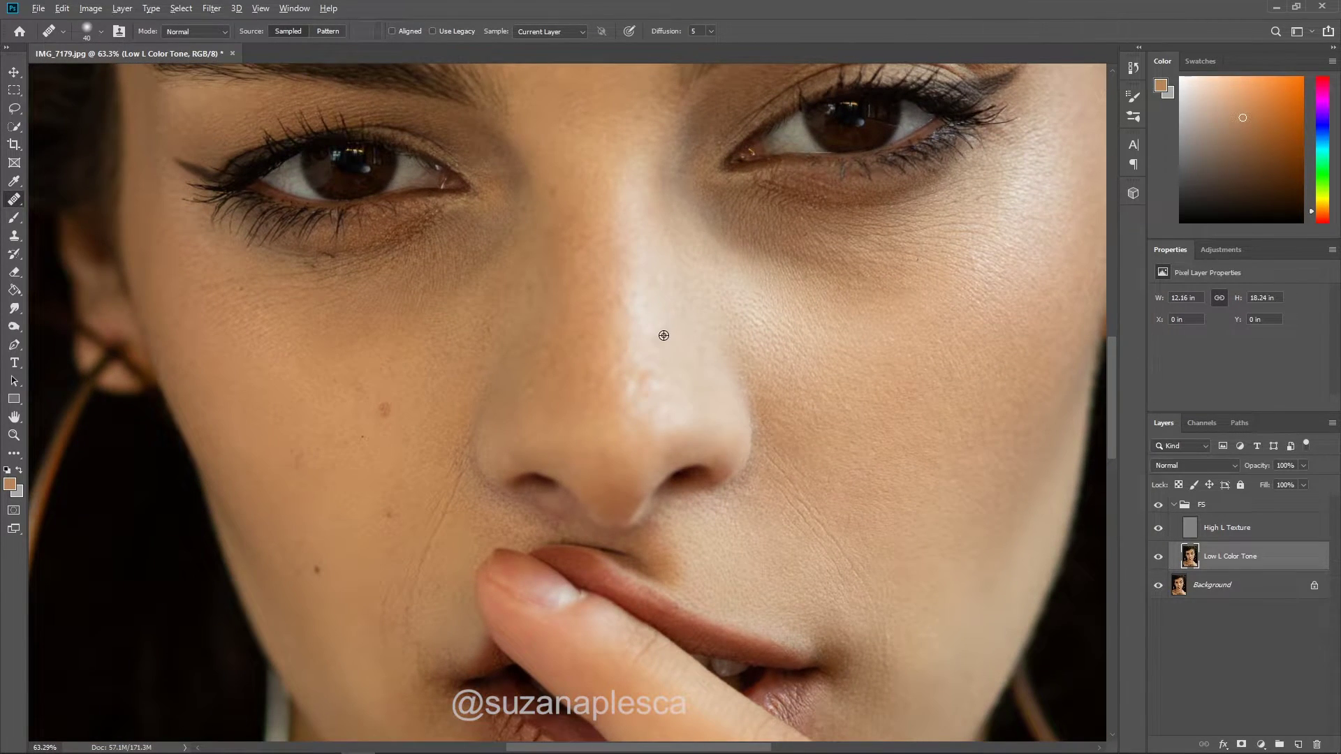
scroll(663, 336, "down", 1)
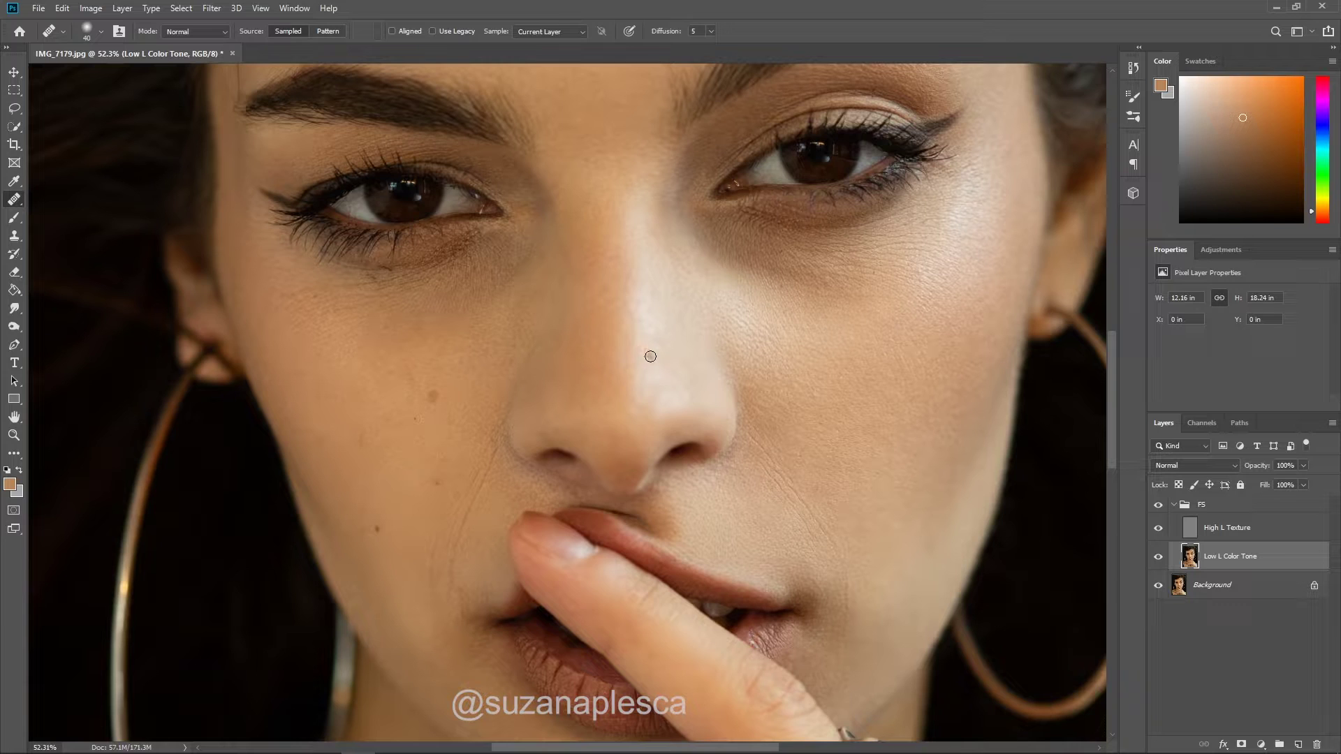
left_click(587, 339, "alt")
left_click_drag(592, 398, 584, 368)
scroll(982, 470, "down", 2)
scroll(370, 290, "up", 3)
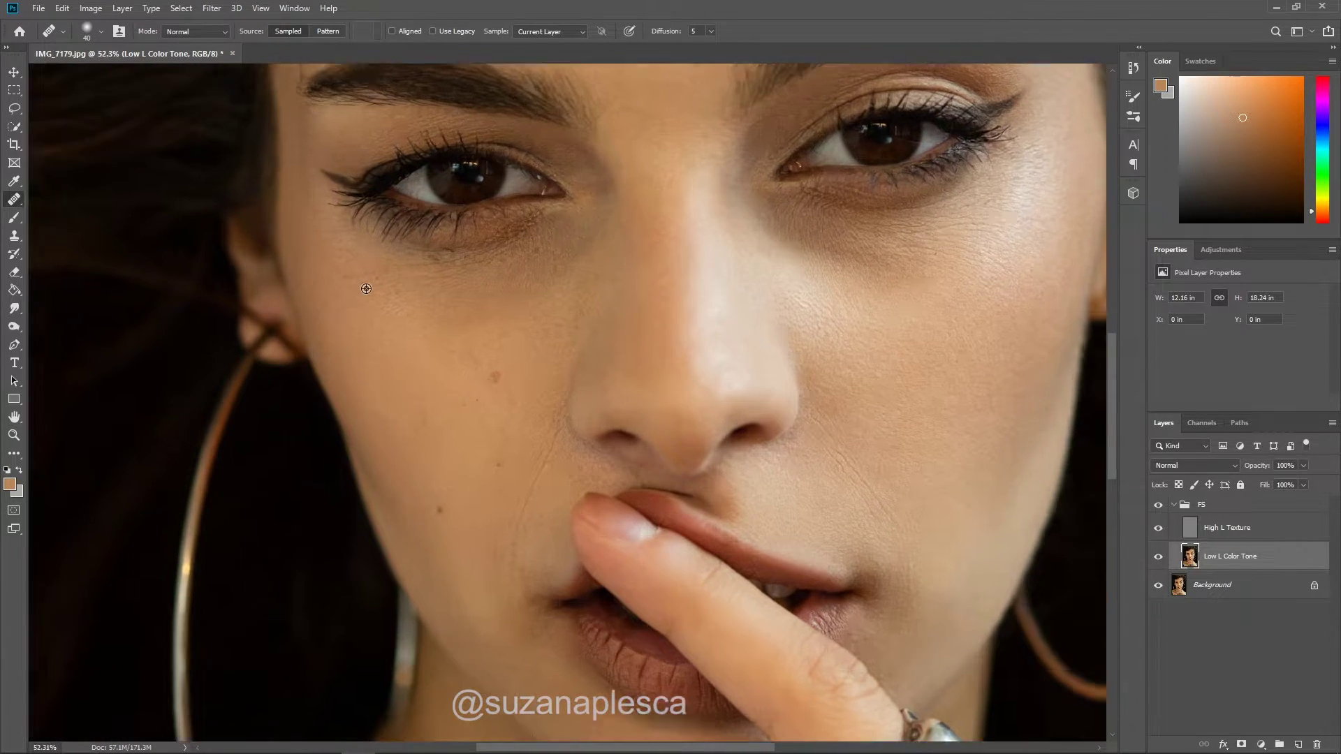
Step: Even out the tones on the photo's left cheek below the outer corner of the eye with the Healing Brush
left_click(412, 344, "alt")
left_click_drag(386, 308, 398, 305)
left_click(380, 270)
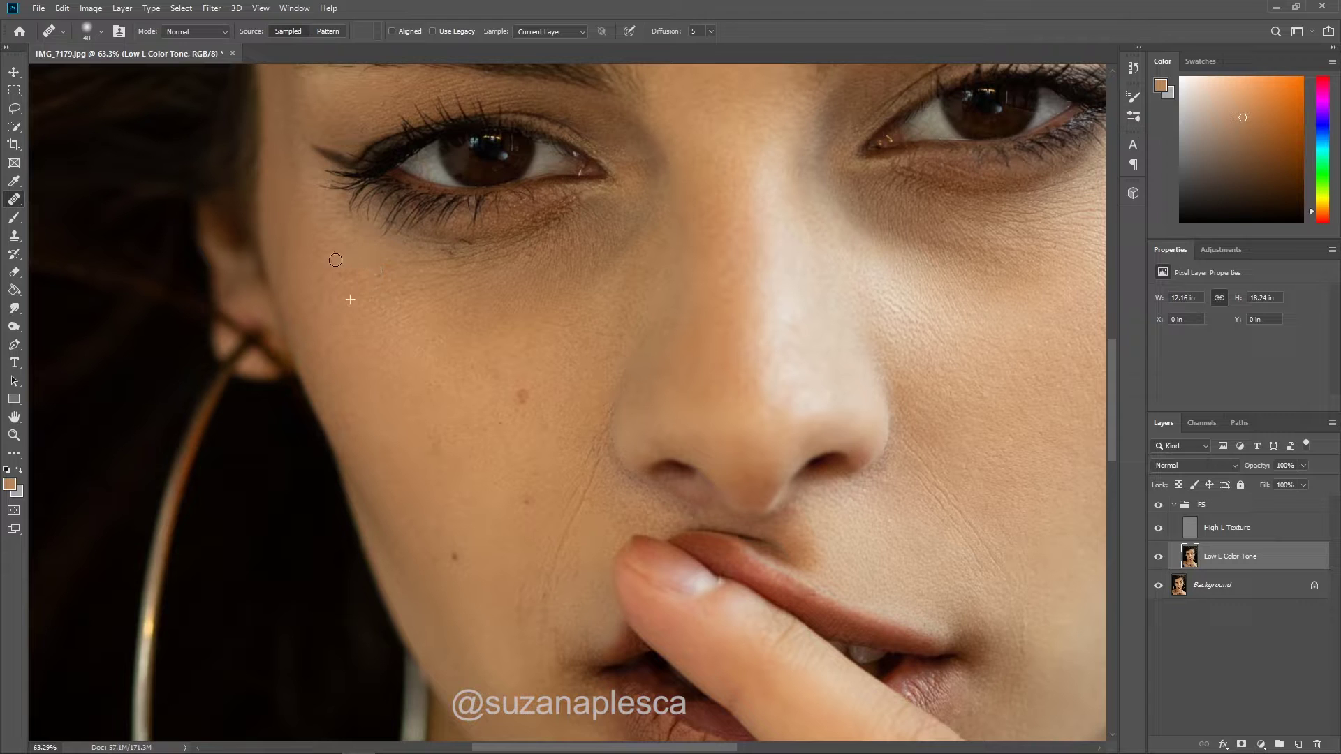
left_click_drag(319, 313, 330, 277)
scroll(574, 362, "up", 1)
left_click(428, 440)
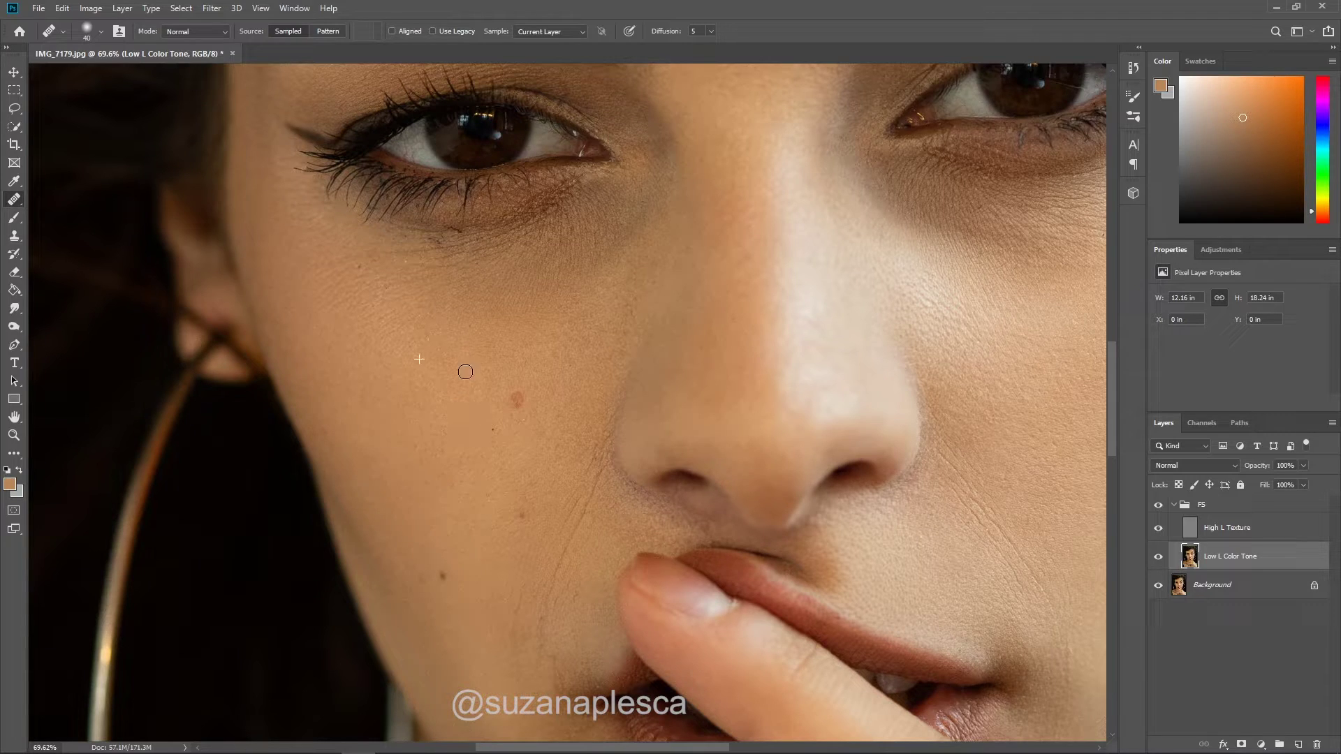
Step: Heal the brown spot on the middle of the photo's left cheek and even the skin tone between it and the nose
left_click(520, 396)
left_click(536, 354, "alt")
left_click_drag(577, 338, 588, 329)
left_click(482, 448, "alt")
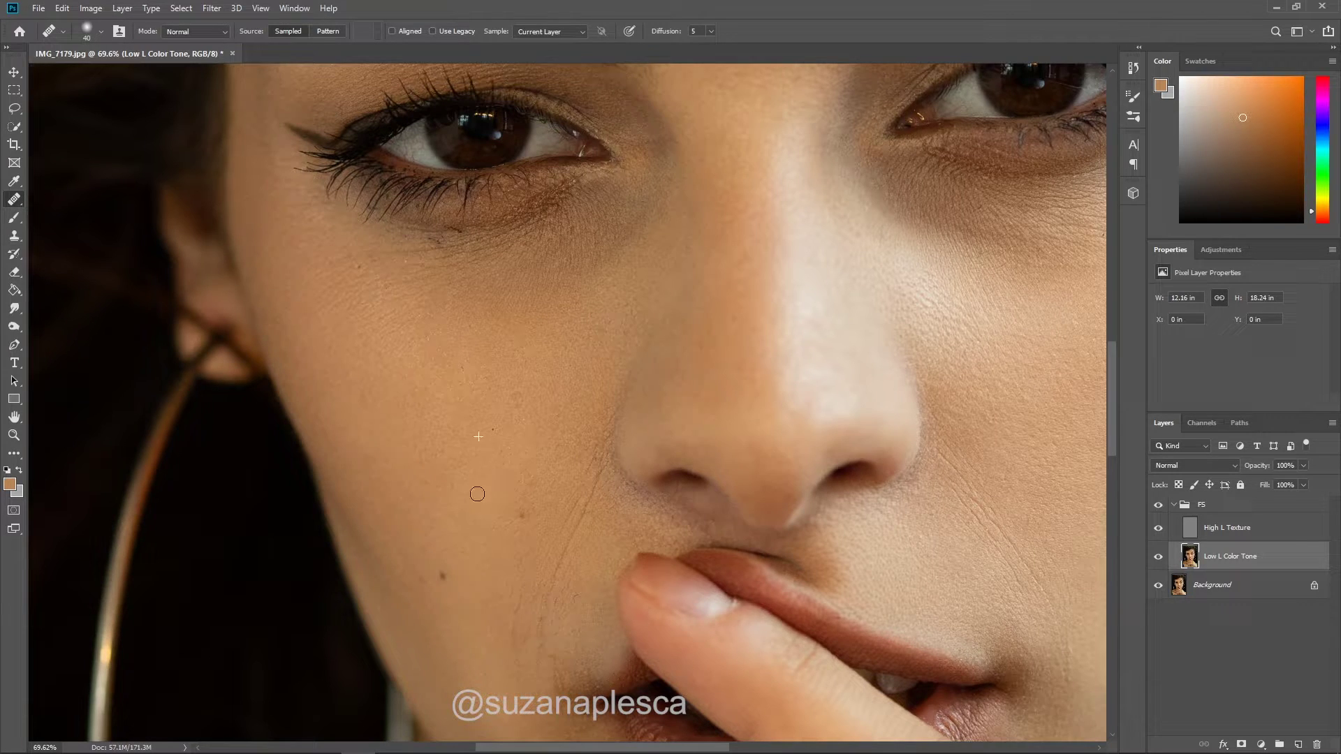
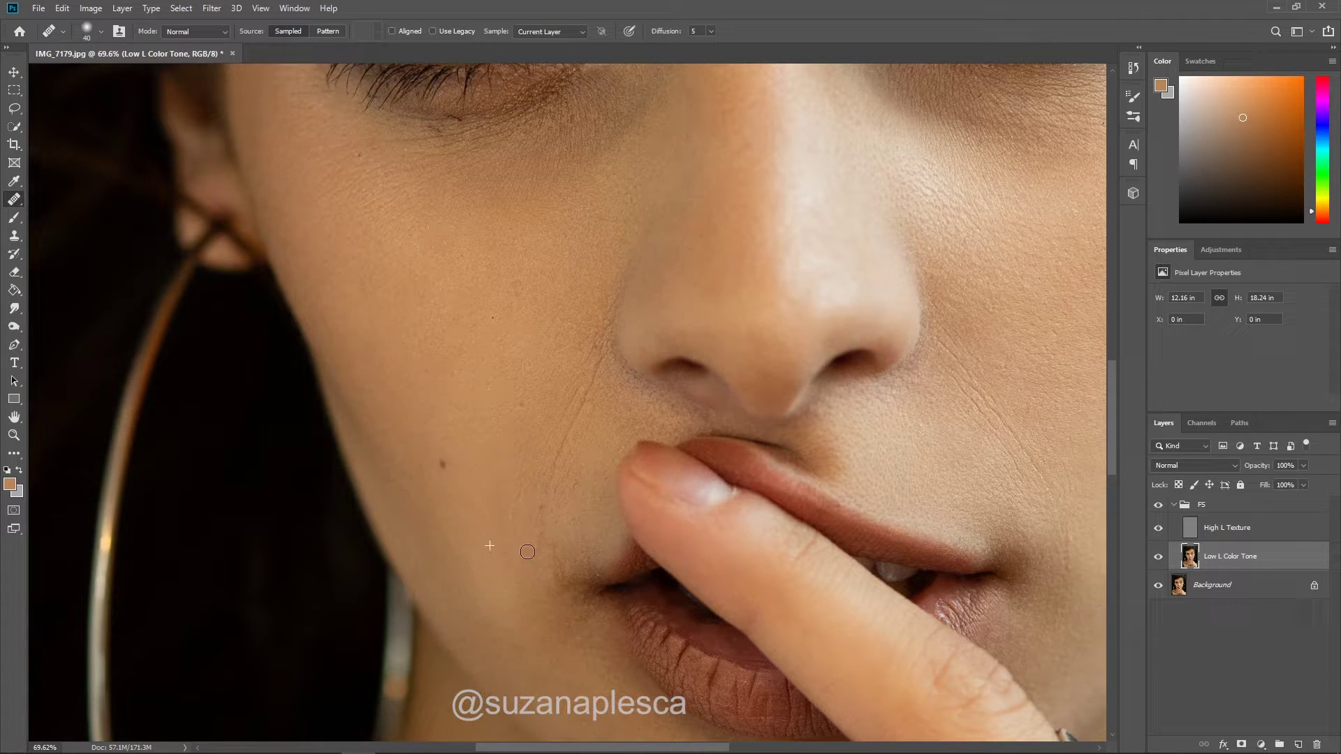
Step: Soften the smile line between the nostril and mouth corner on the photo's left side with sampled skin
scroll(531, 595, "down", 2)
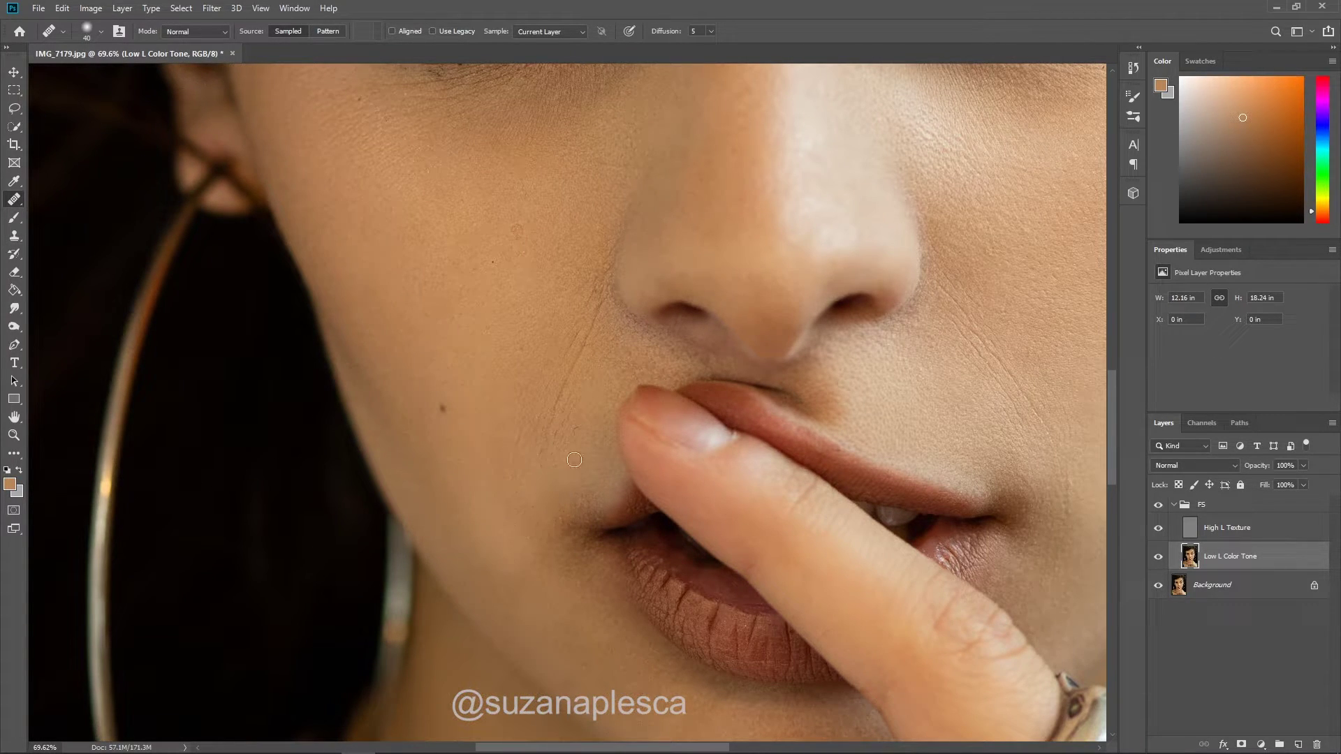
scroll(593, 391, "up", 3)
left_click(590, 394, "alt")
left_click_drag(568, 370, 604, 272)
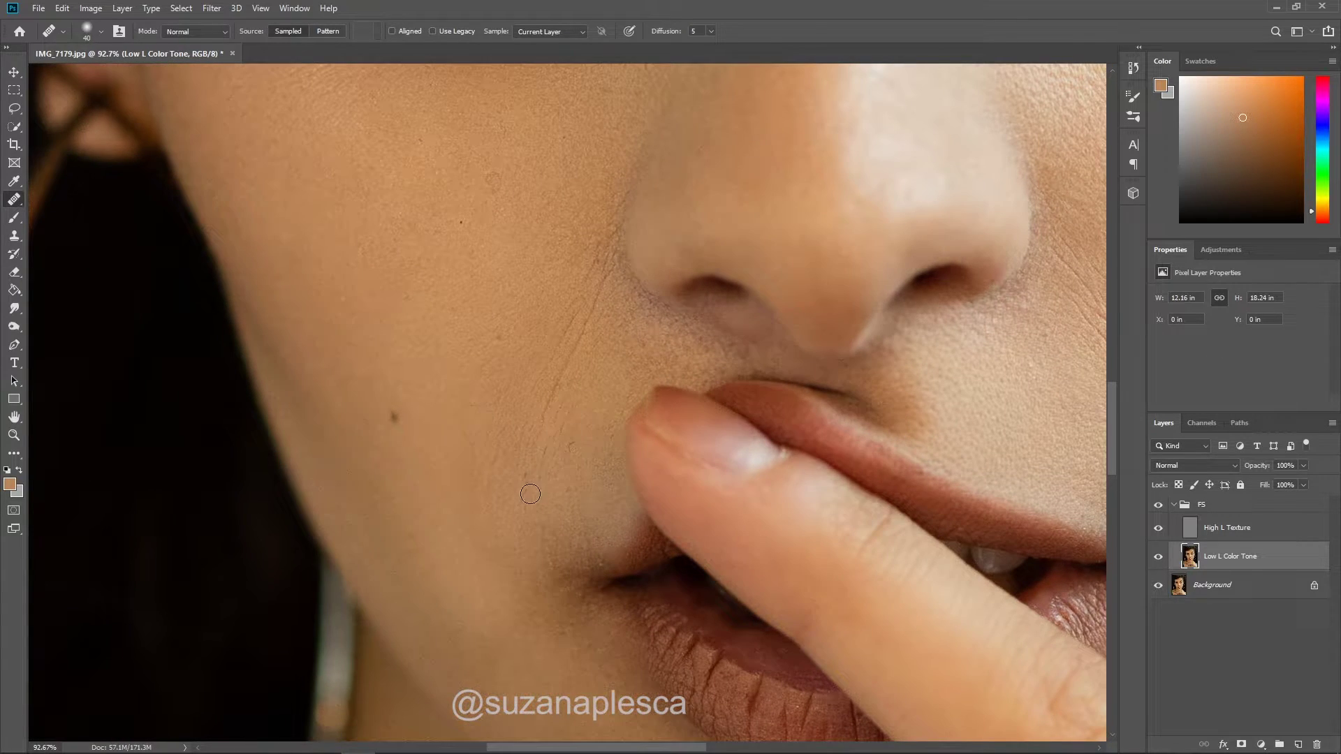
scroll(530, 494, "down", 3)
Step: Reduce the healing brush size and heal the dark mark under the lower lashes of the photo's left eye
scroll(443, 433, "up", 5)
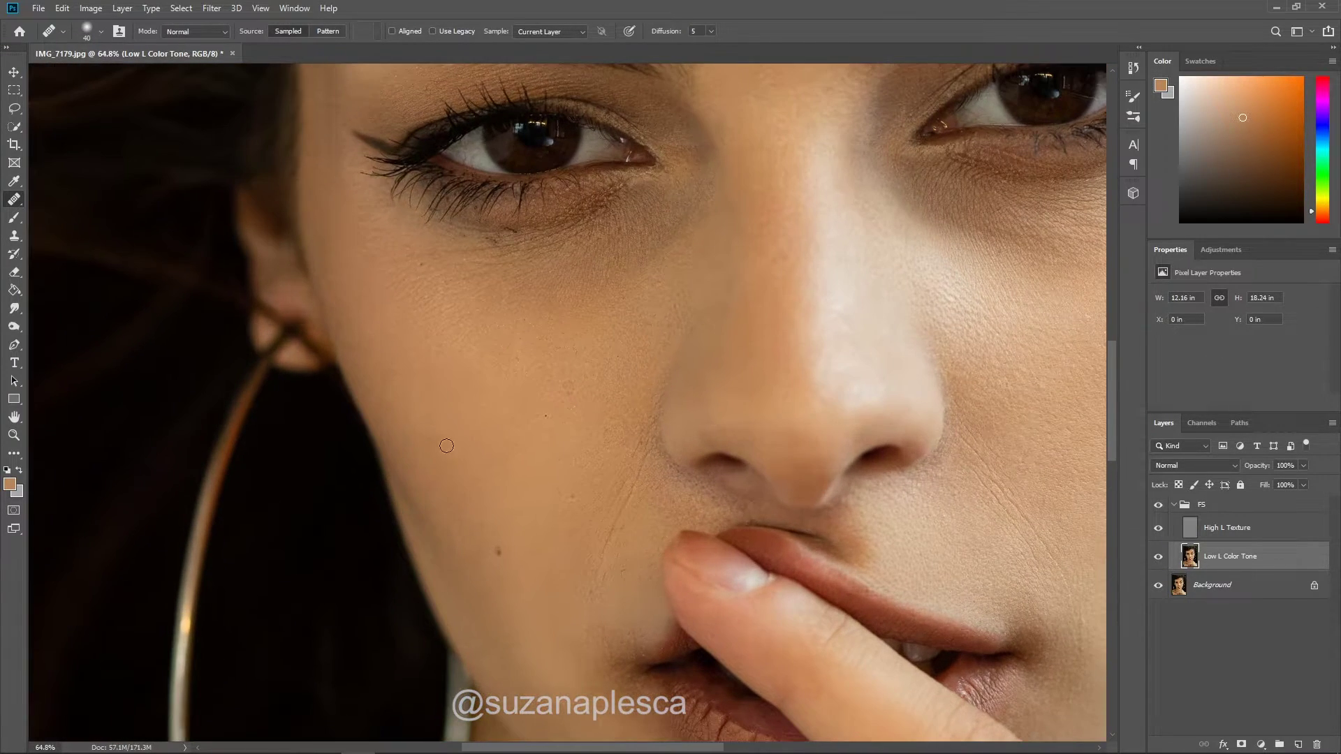
scroll(481, 407, "up", 4)
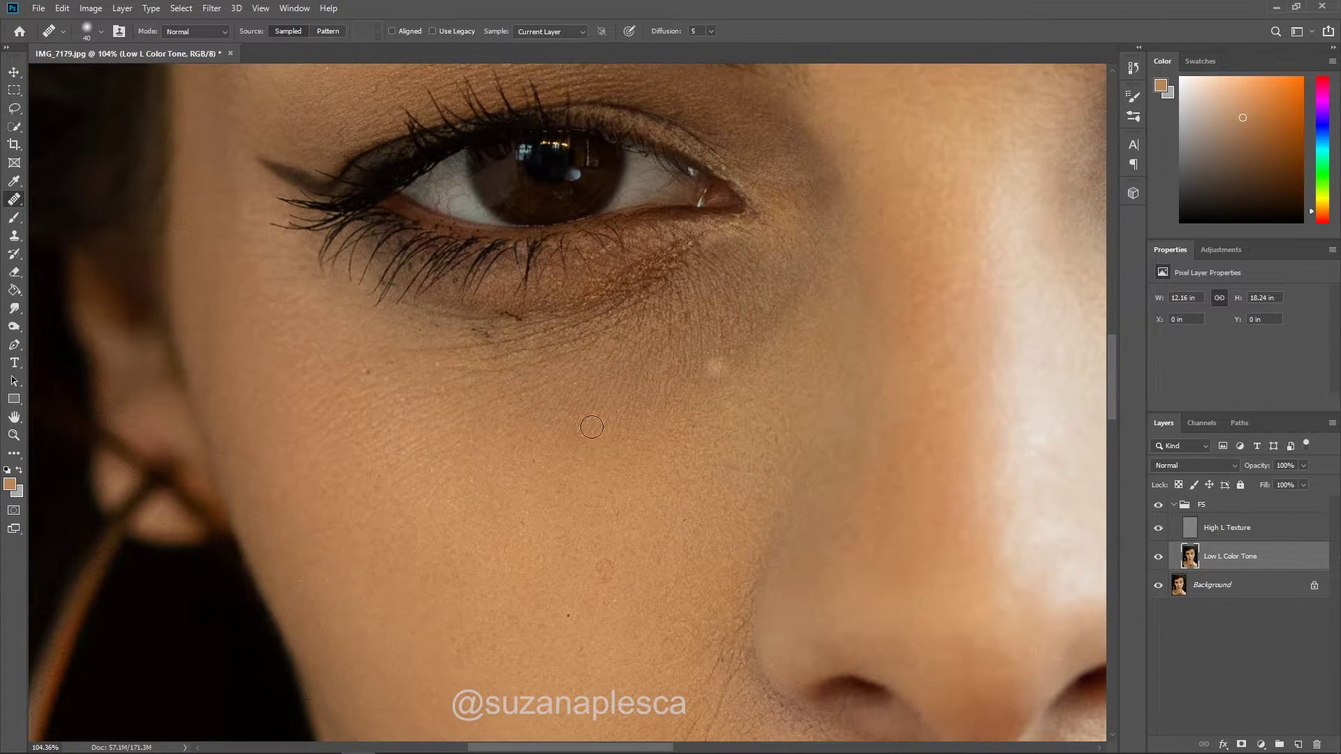
left_click(469, 355)
key("bracketleft")
key("bracketleft")
key("bracketleft")
key("bracketleft")
left_click_drag(451, 334, 465, 335)
scroll(470, 342, "down", 2)
Step: Even out the dark tones under the photo's left eye and around its inner corner
left_click(614, 435)
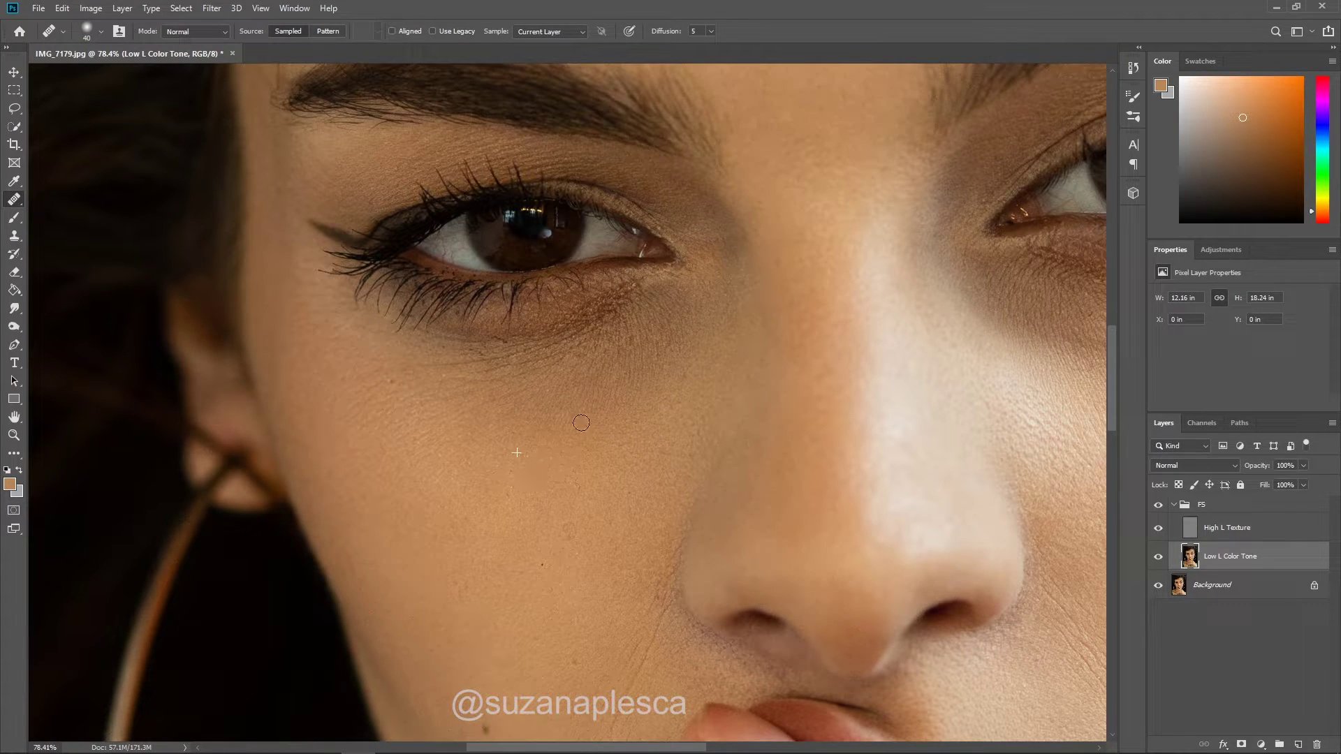
left_click_drag(708, 223, 720, 245)
mouse_move(591, 315)
left_mouse_down()
mouse_move(622, 280)
mouse_move(586, 321)
left_mouse_up()
scroll(423, 349, "down", 3)
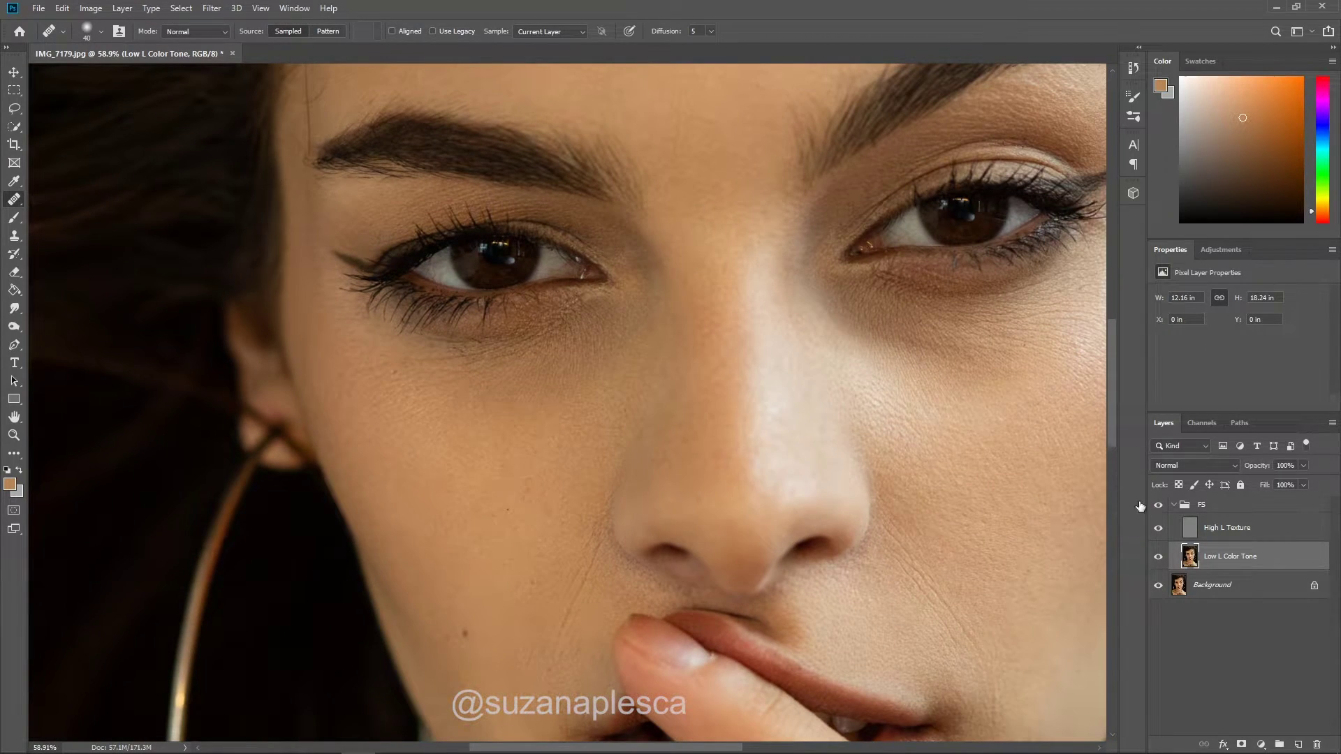
scroll(760, 408, "down", 3)
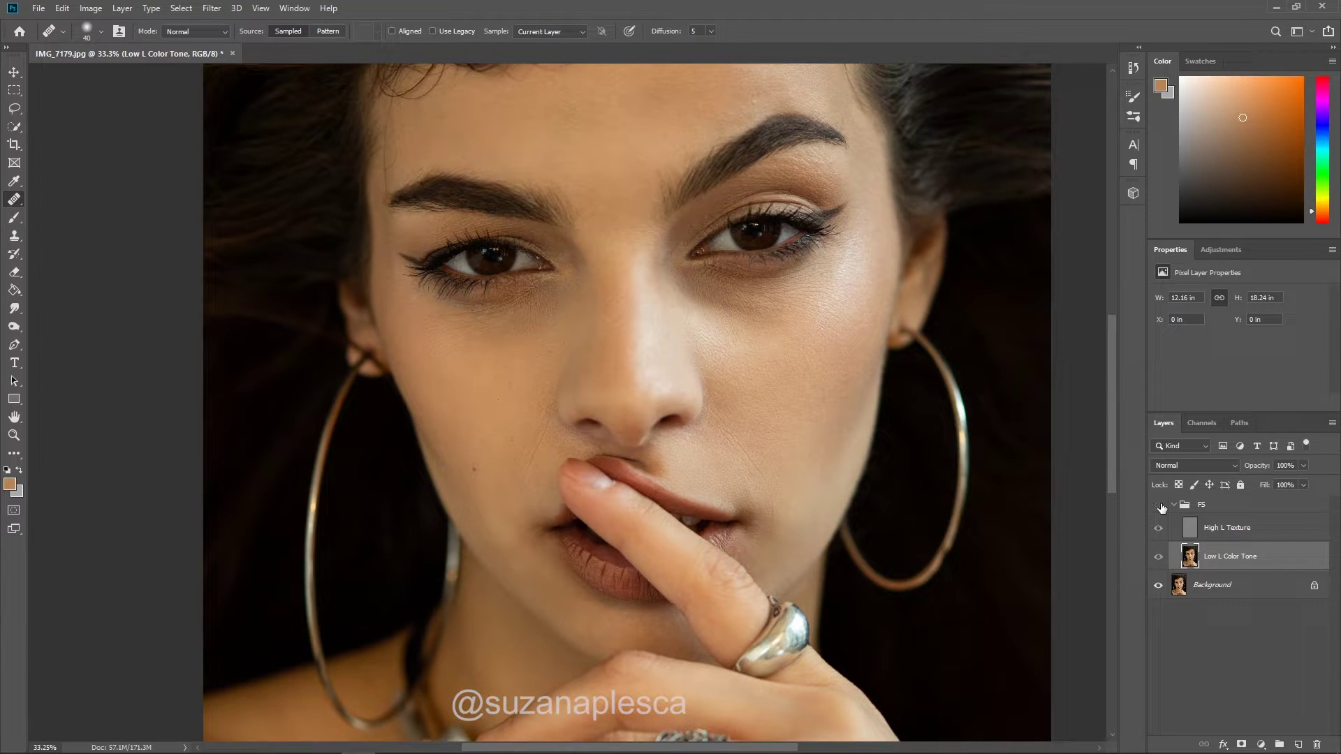
Step: Lighten the dark circle under the photo's right eye by healing it with sampled cheek skin
scroll(691, 327, "up", 3)
left_click(588, 308, "alt")
left_click_drag(568, 278, 621, 286)
left_click(713, 322, "alt")
left_click_drag(664, 360, 655, 372)
left_click(697, 375)
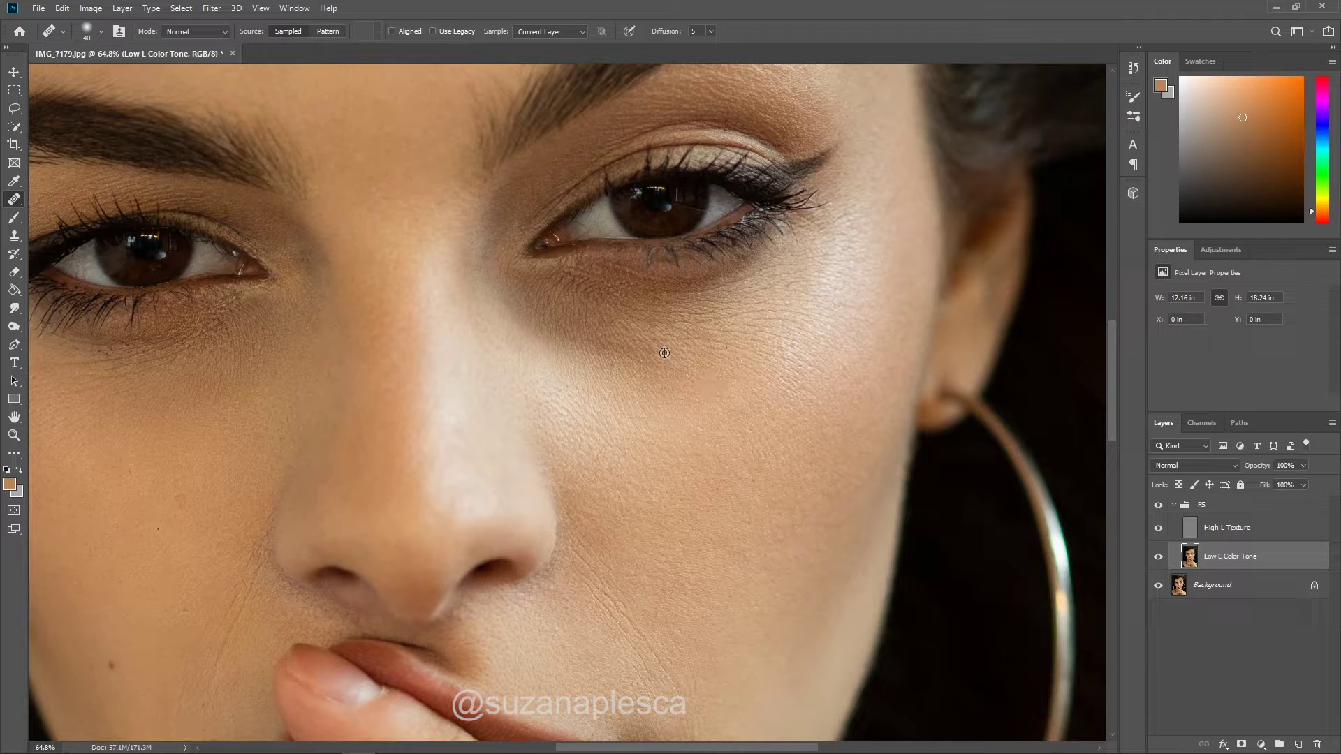
left_click_drag(567, 325, 587, 356)
Step: Compare the whole face with and without the FS group's retouching
scroll(854, 325, "down", 3)
scroll(854, 325, "down", 1)
left_click(1157, 505)
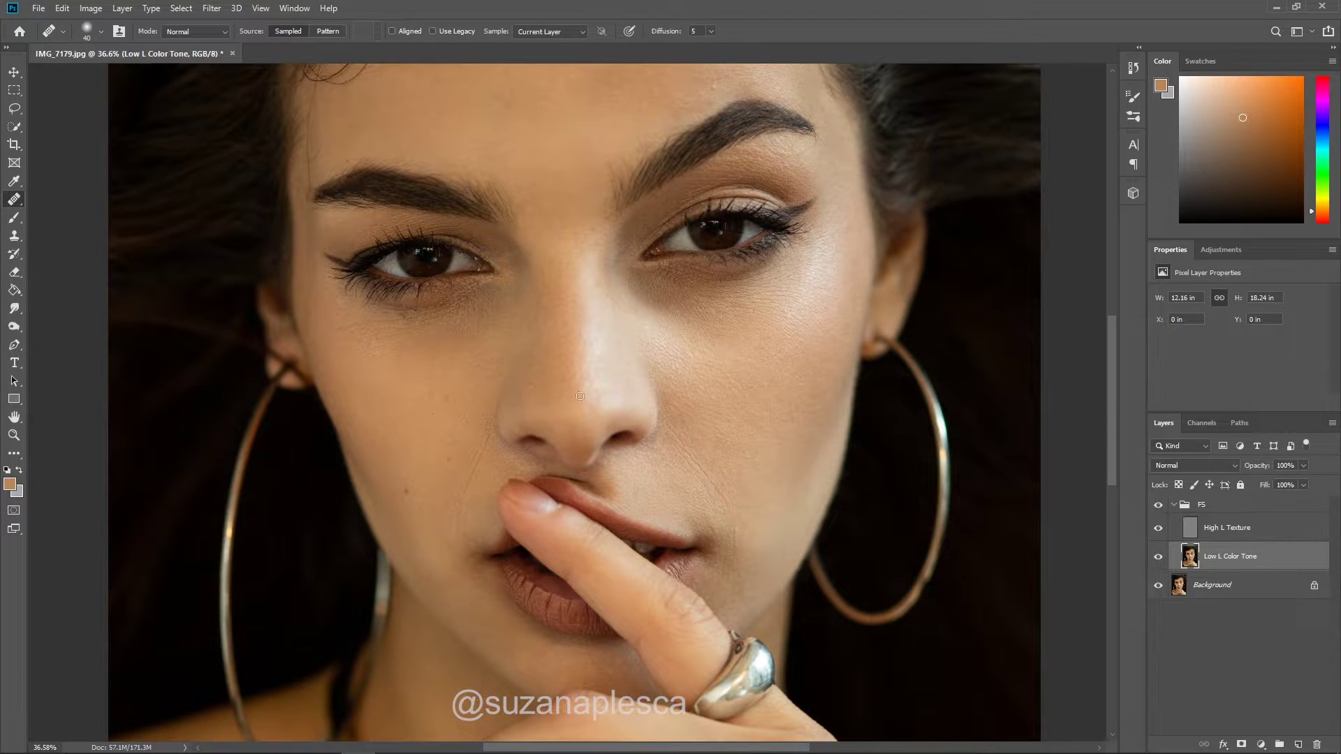
Step: Heal the uneven tones between the eyebrows, and enlarge the healing brush to 60 to heal the forehead above the raised eyebrow
scroll(547, 201, "up", 3)
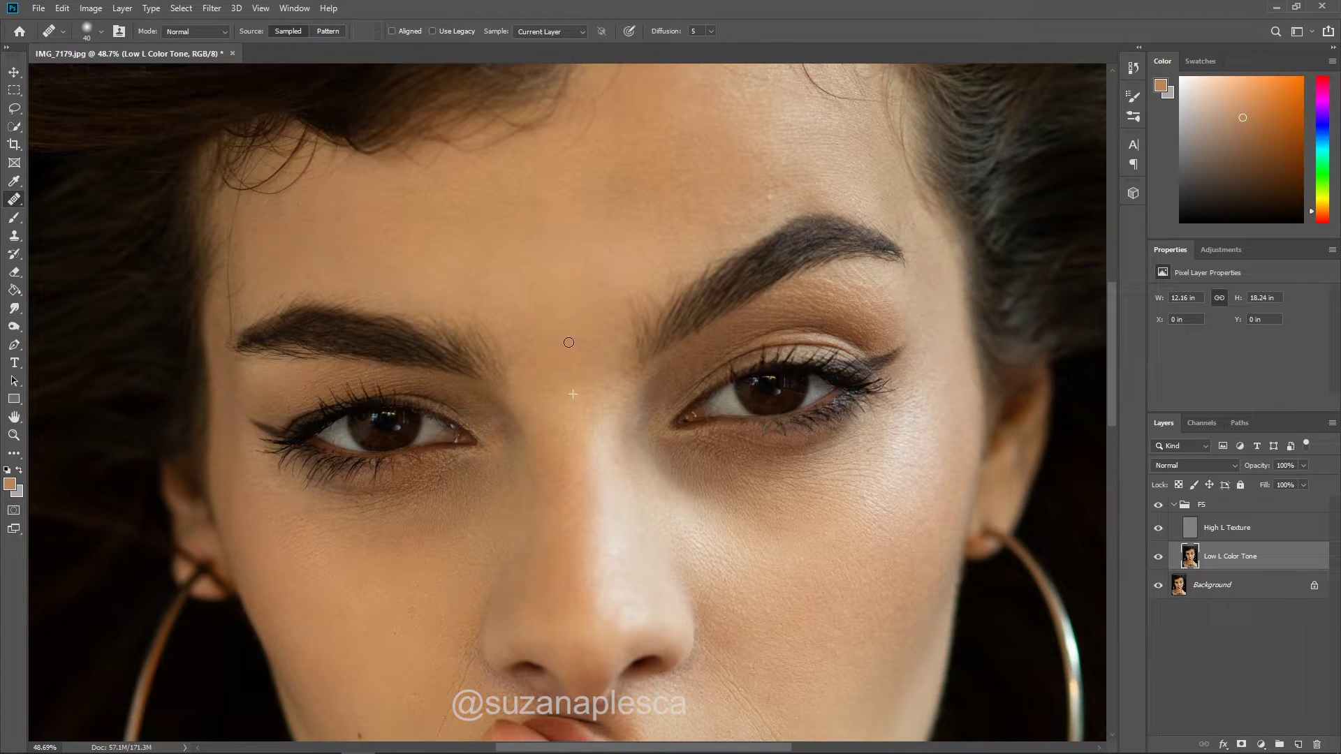
left_click(598, 389, "alt")
left_click(579, 376)
scroll(590, 282, "up", 2)
key("bracketright")
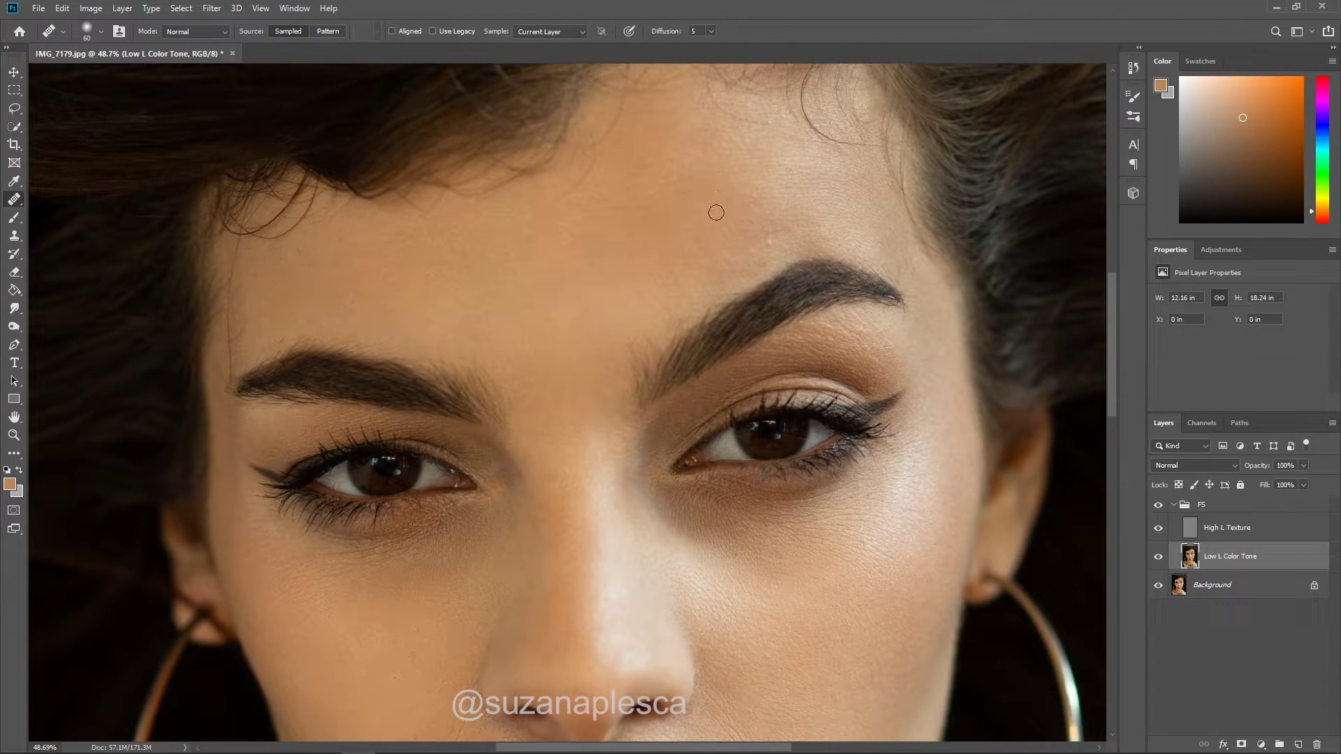
left_click(832, 187, "alt")
left_click_drag(802, 227, 767, 223)
Step: Toggle the FS group off and on to check the forehead retouching, and review the whole portrait
left_click(1161, 507)
left_click(1158, 505)
scroll(633, 435, "down", 4)
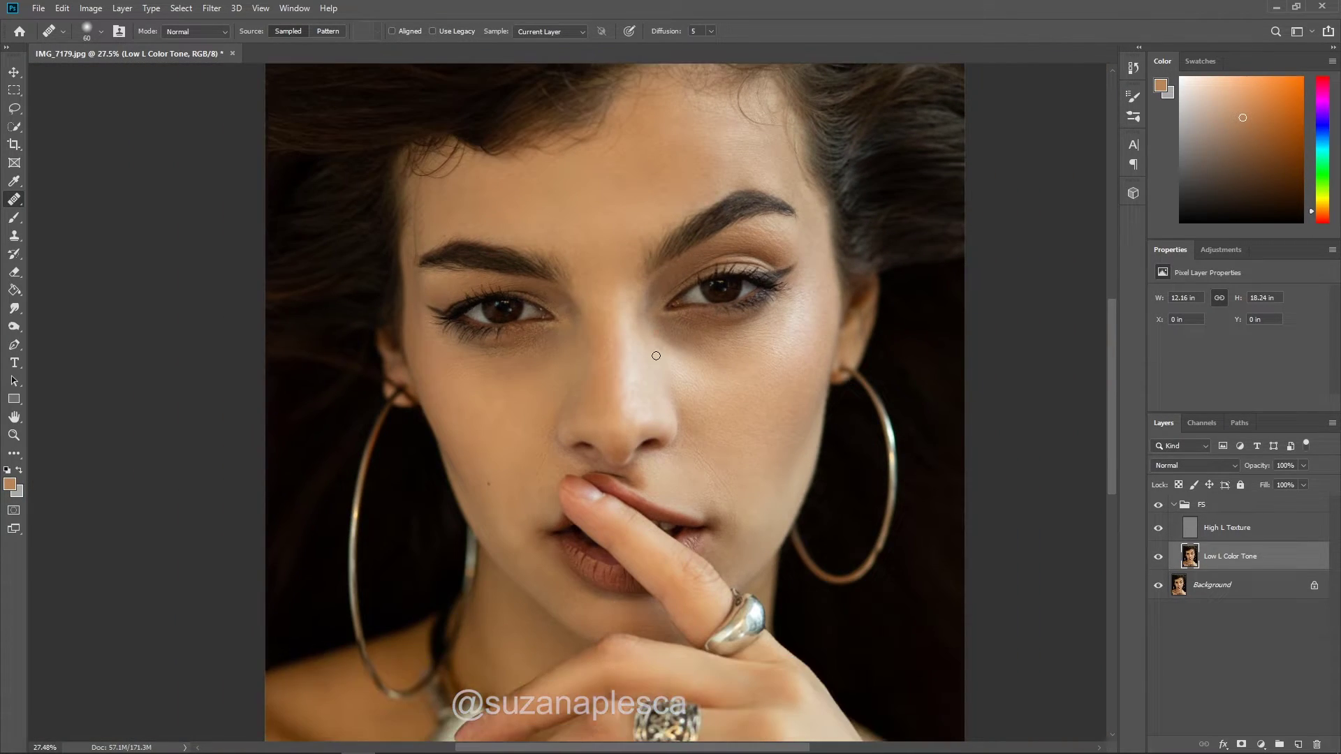
scroll(633, 435, "up", 1)
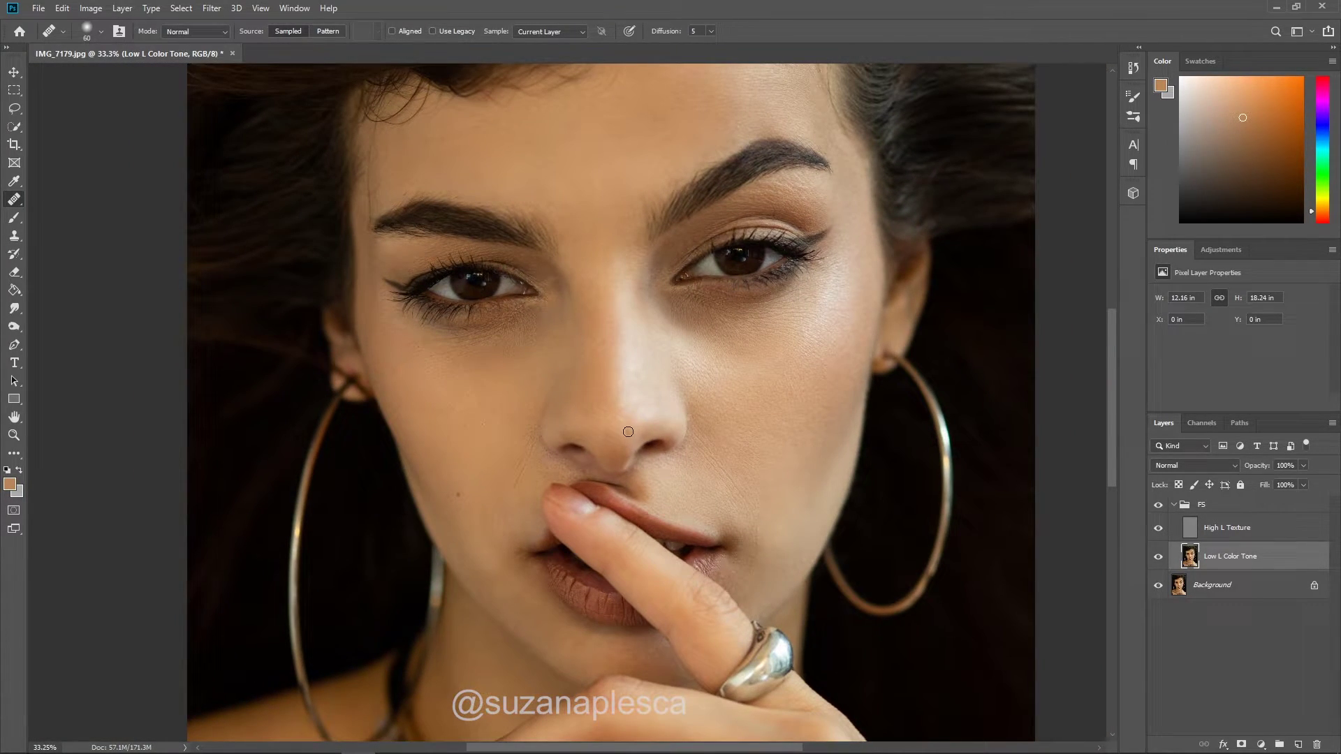
Step: Switch to the Brush tool and check its preset: Soft Round, 300 px size, 0% hardness
left_click(14, 220)
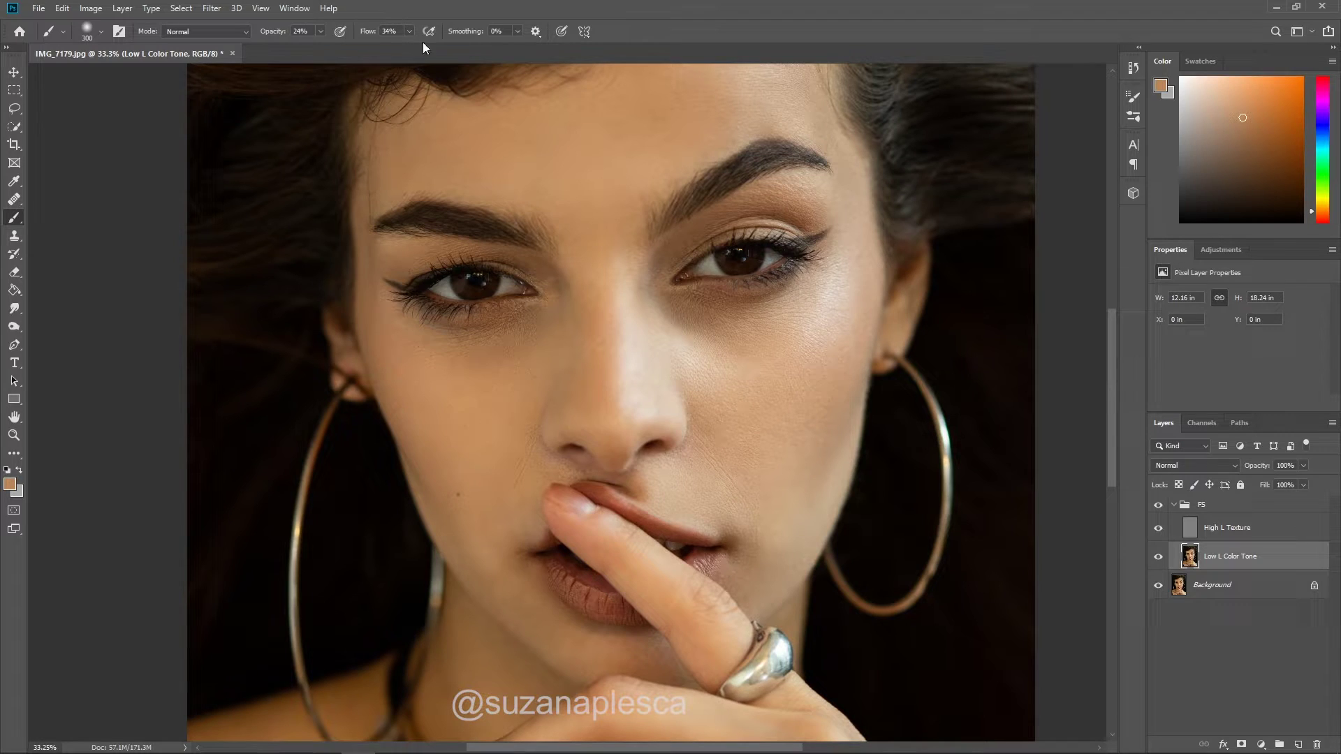
left_click(102, 33)
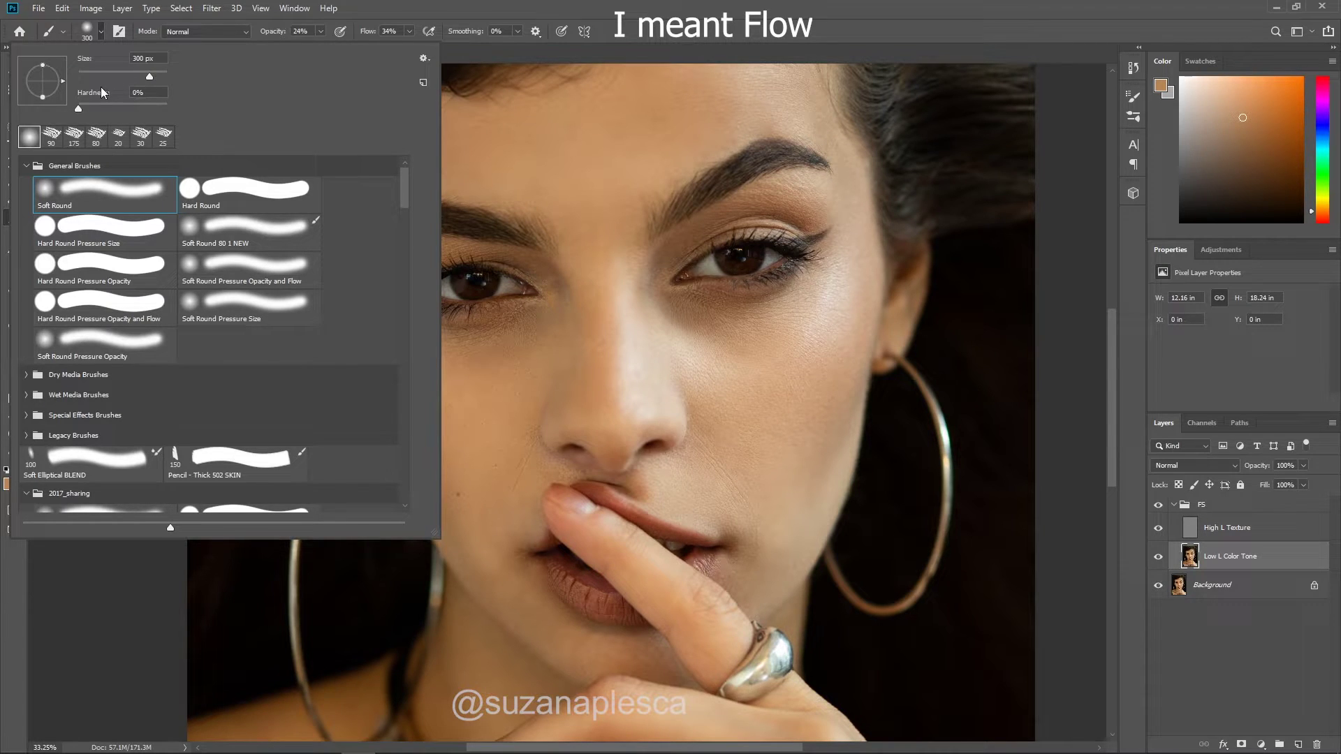
left_click(755, 28)
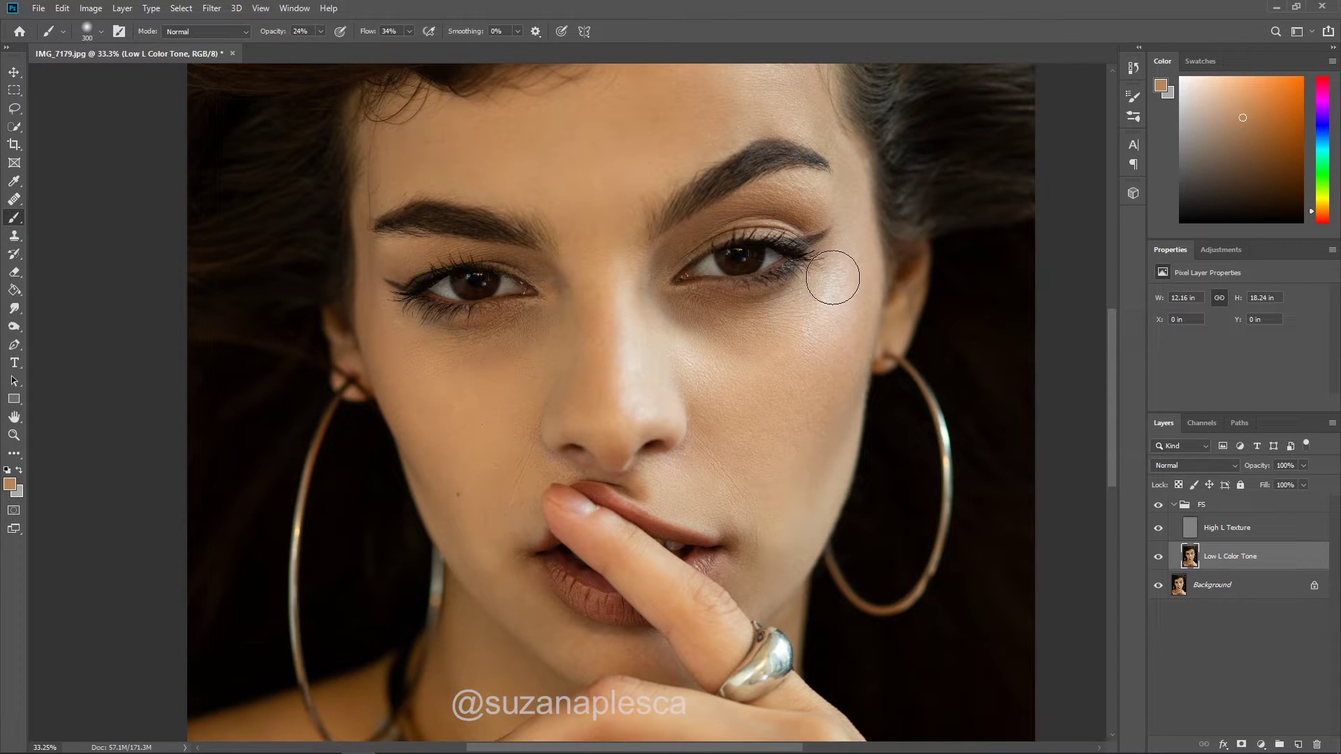
Step: Reduce the soft brush to 175 px and even out the cheek below the raised eyebrow with sampled skin tones
scroll(779, 334, "up", 2)
left_click(835, 325, "alt")
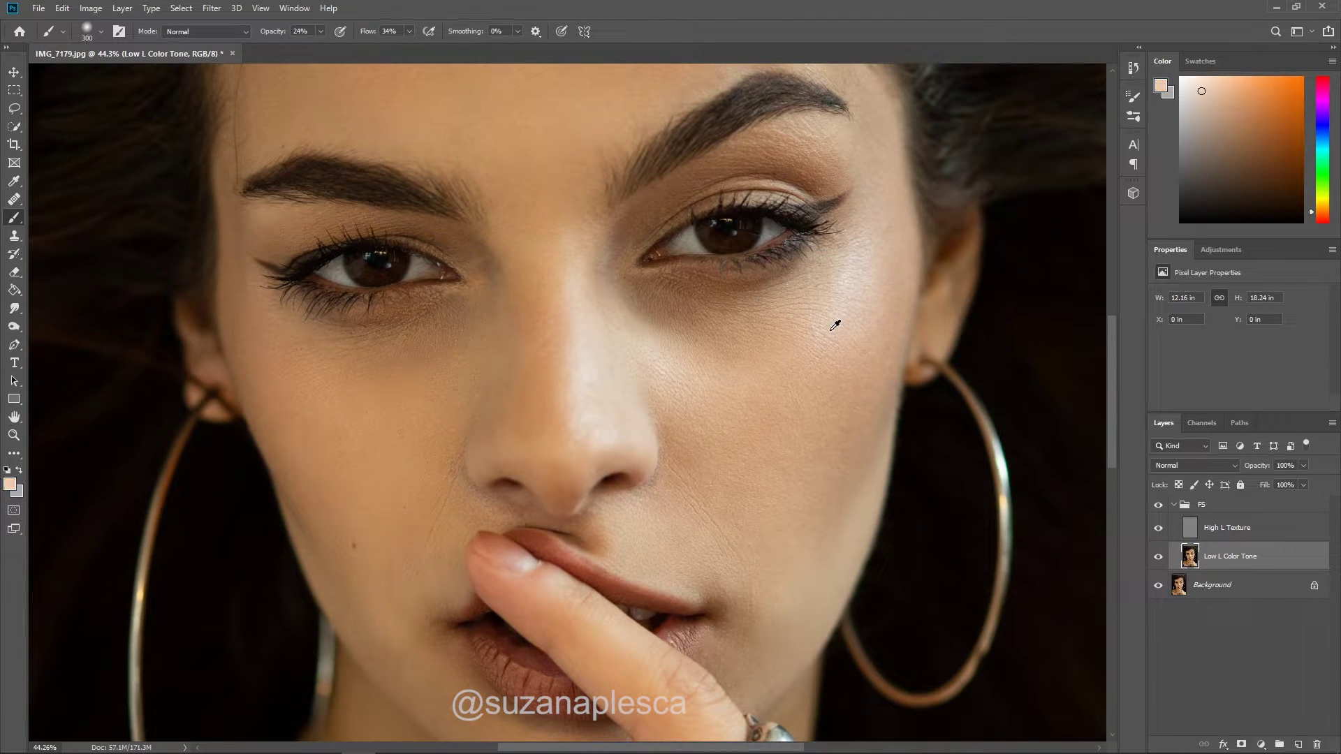
key("bracketleft")
left_click(683, 355, "alt")
key("bracketleft")
key("bracketleft")
left_click(674, 341, "alt")
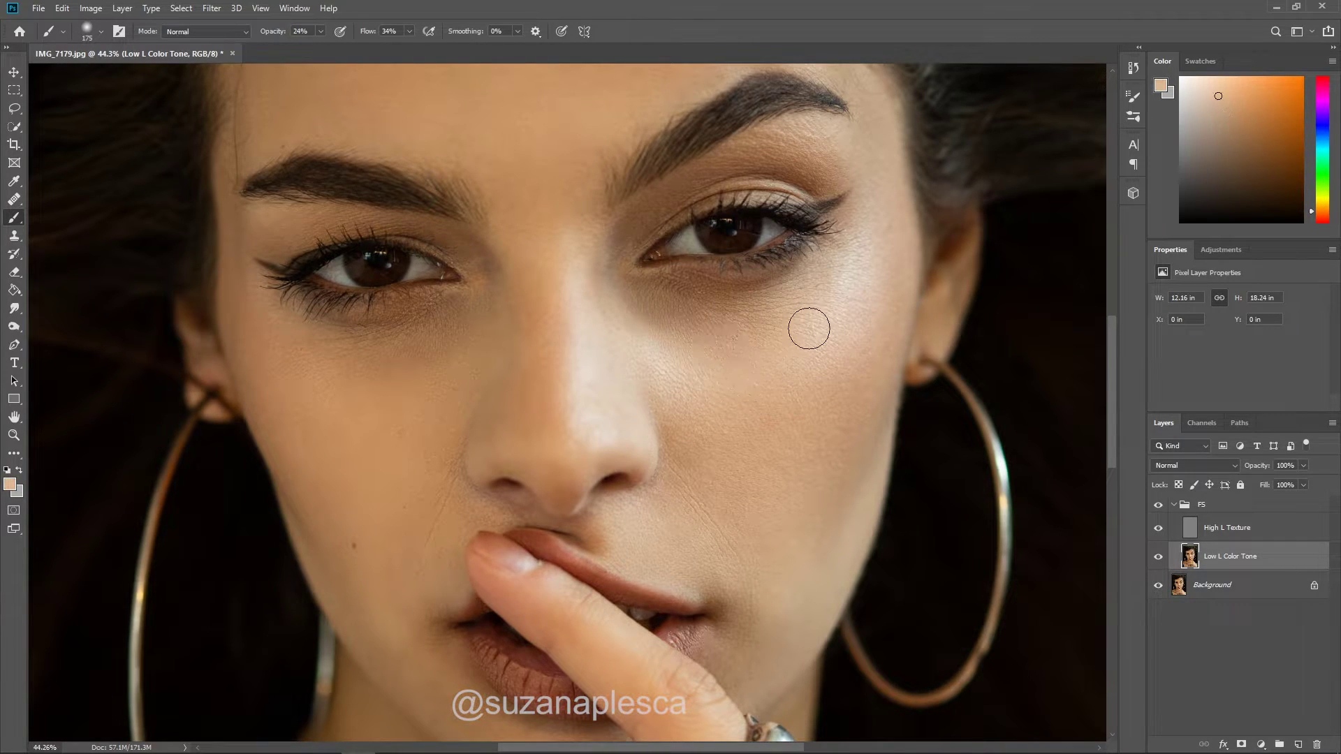
Step: Blend the shadow under the raised-brow eye and beside the nose with sampled neighbouring skin tones
left_click(699, 323, "alt")
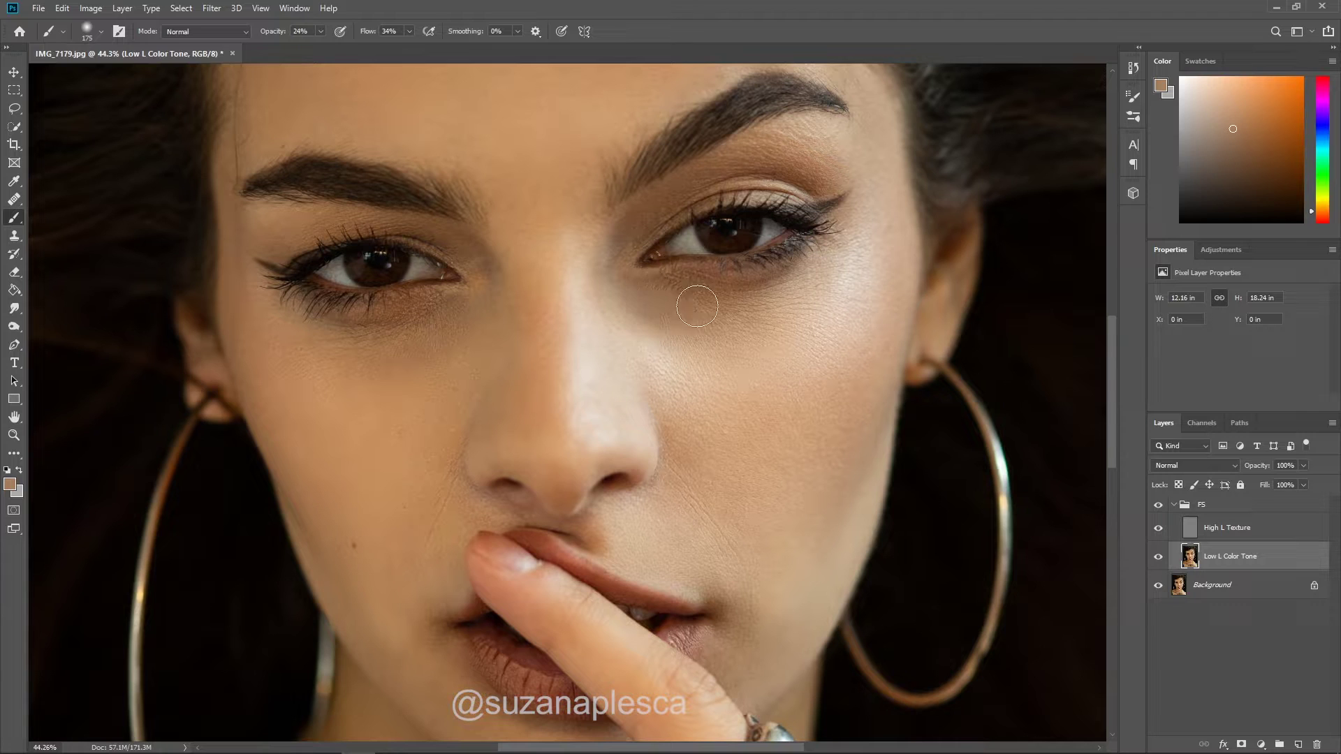
left_click(807, 277, "alt")
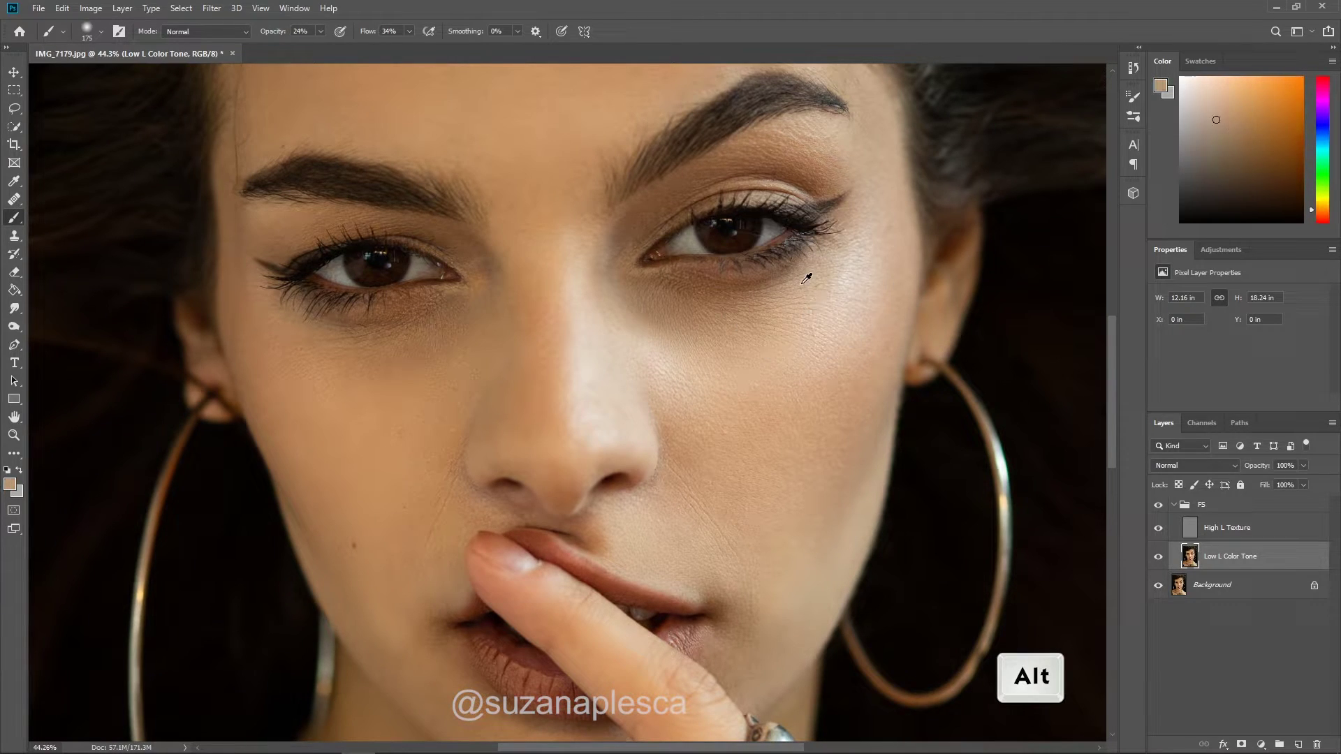
left_click(628, 306, "alt")
scroll(761, 356, "down", 1)
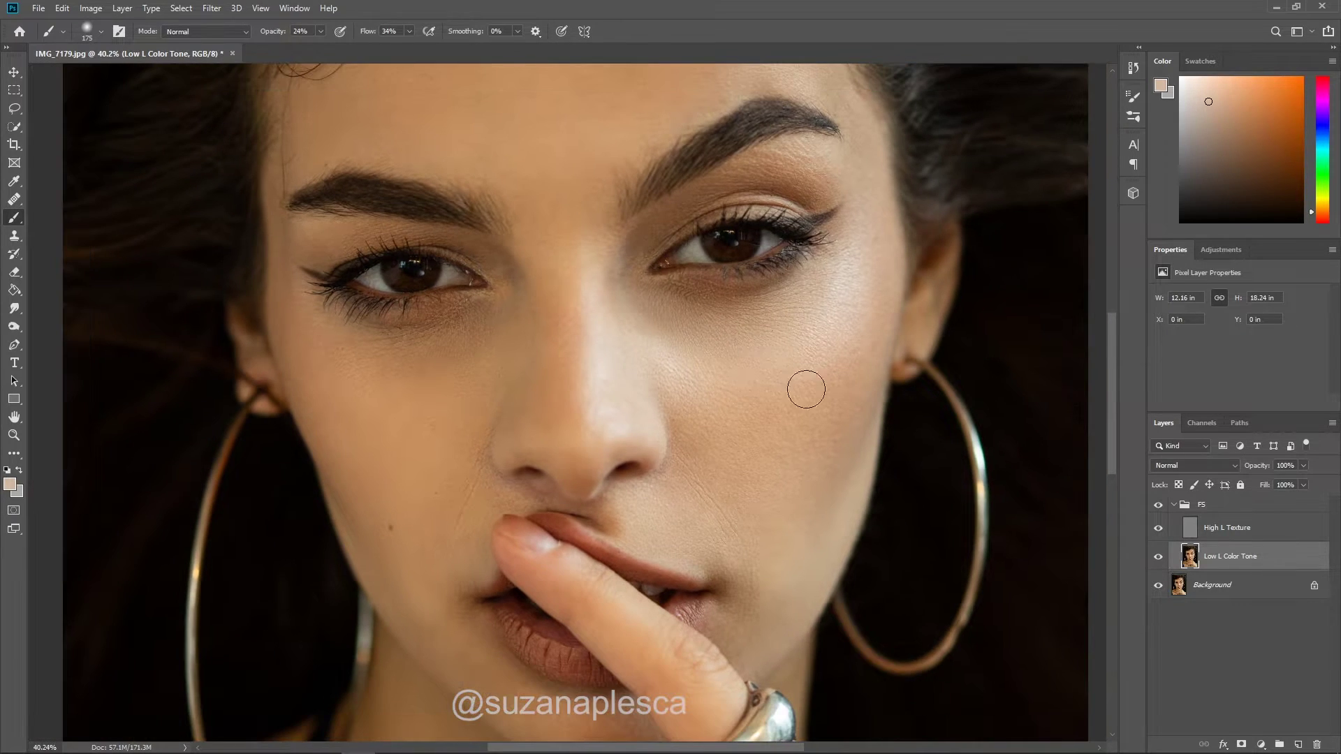
scroll(974, 454, "down", 1)
Step: Even out the opposite cheek, beside the nose and below the eye, with sampled skin tones
scroll(443, 440, "up", 3)
left_click(444, 419, "alt")
left_click(555, 355, "alt")
left_click(450, 349, "alt")
scroll(545, 472, "down", 2)
scroll(546, 473, "down", 1)
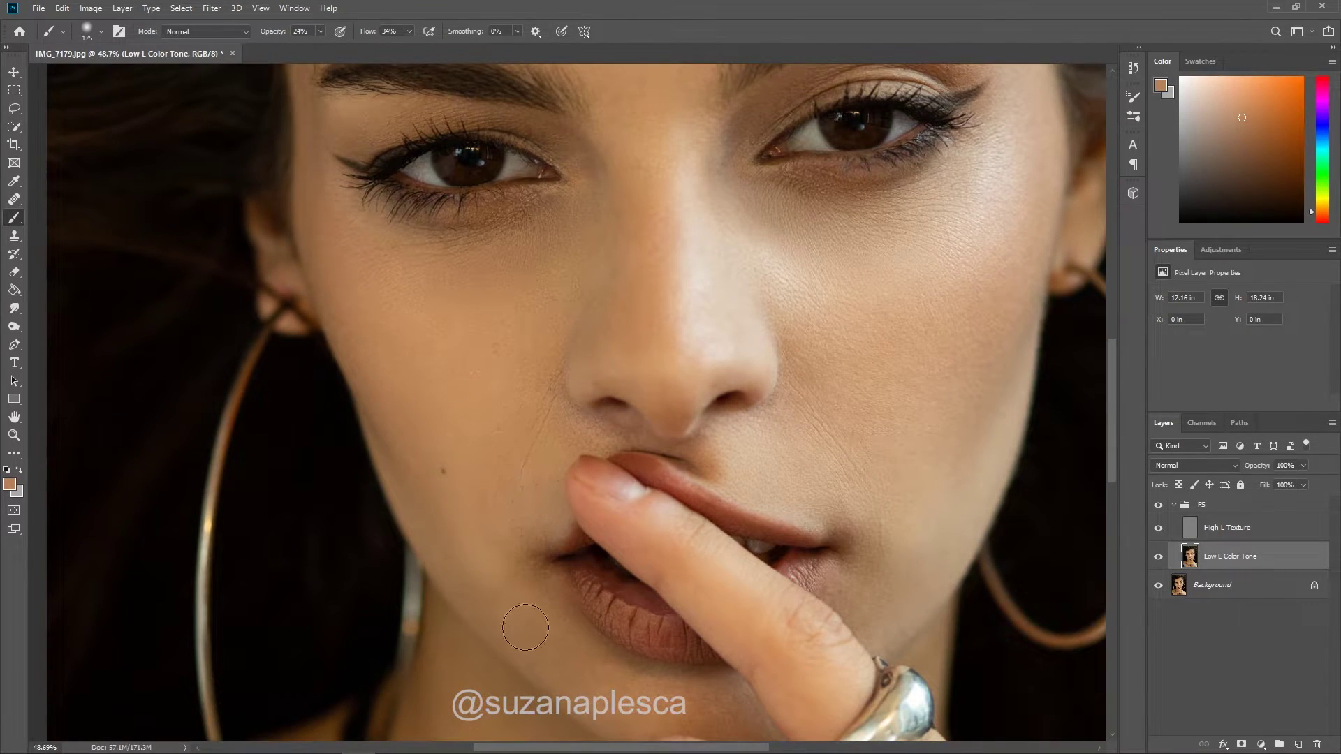
Step: Blend the tones around the mouth corner, jaw and lower cheek on the fingertip side with repeatedly sampled colors
left_click(526, 615, "alt")
left_click(504, 555, "alt")
left_click(531, 609, "alt")
left_click(536, 587, "alt")
left_click(481, 411, "alt")
left_click(508, 374, "alt")
scroll(587, 447, "down", 2)
scroll(712, 458, "up", 2)
Step: Smooth the tones around the other mouth corner and along the smile line and lower cheek with sampled colors
left_click(739, 442, "alt")
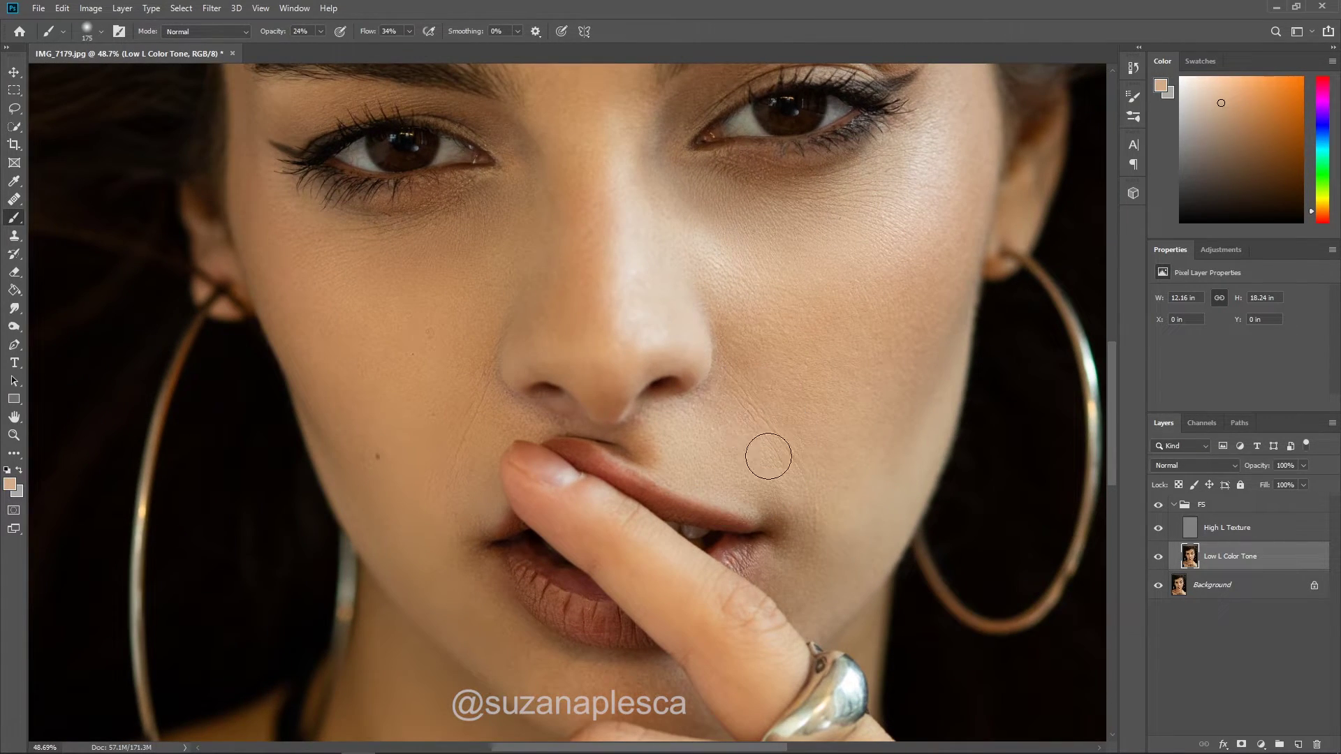
left_click(823, 558, "alt")
left_click(883, 485, "alt")
mouse_move(860, 501)
left_mouse_down()
mouse_move(842, 461)
mouse_move(838, 510)
mouse_move(840, 481)
mouse_move(809, 430)
left_mouse_up()
left_click(845, 461, "alt")
left_click(764, 455, "alt")
Step: Toggle the FS group off and on to compare the cheek and mouth-area blending
scroll(651, 442, "down", 2, "alt")
left_click(1157, 505)
left_click(1157, 504)
left_click(1157, 504)
left_click(1157, 505)
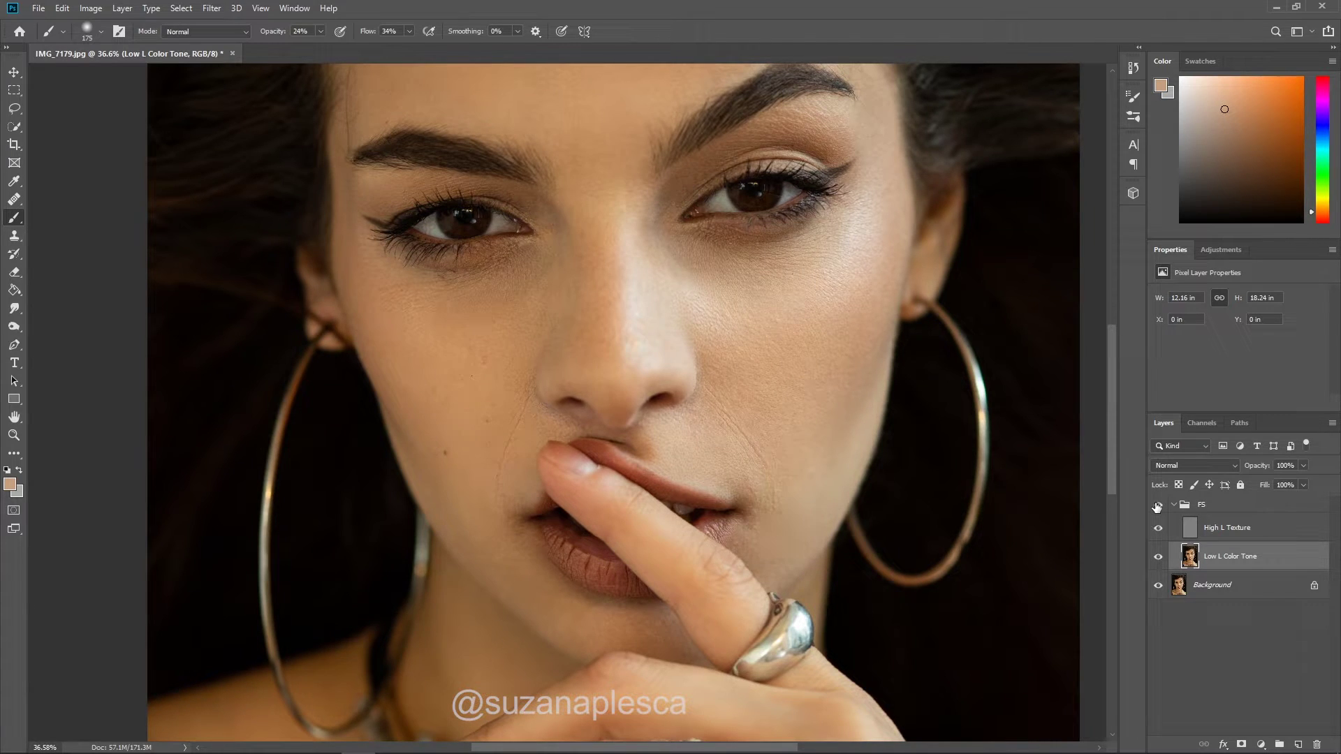
Step: Even out the chin below the lower lip with a sampled skin tone, and compare it with the FS group off and on
scroll(580, 571, "up", 2, "alt")
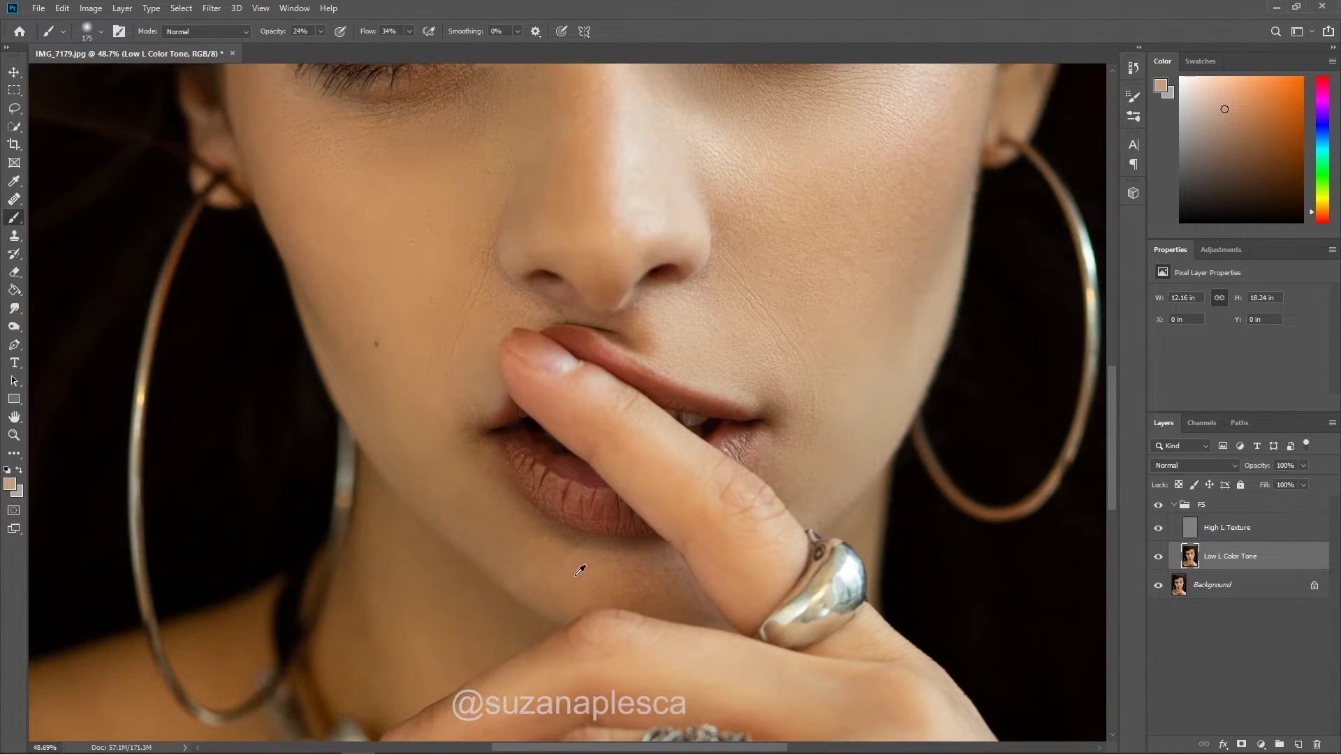
left_click(588, 566, "alt")
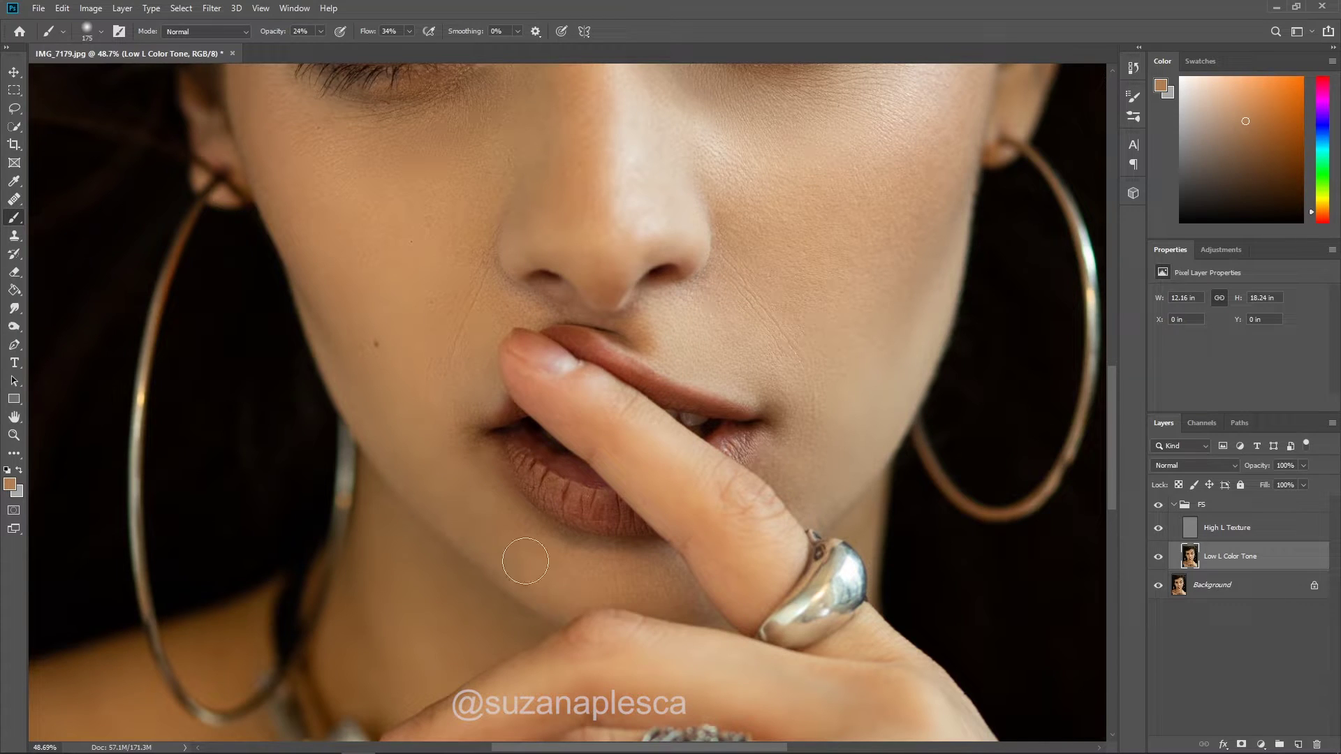
scroll(611, 562, "down", 2, "alt")
left_click(1157, 505)
left_click(1158, 505)
left_click(1157, 505)
left_click(1157, 505)
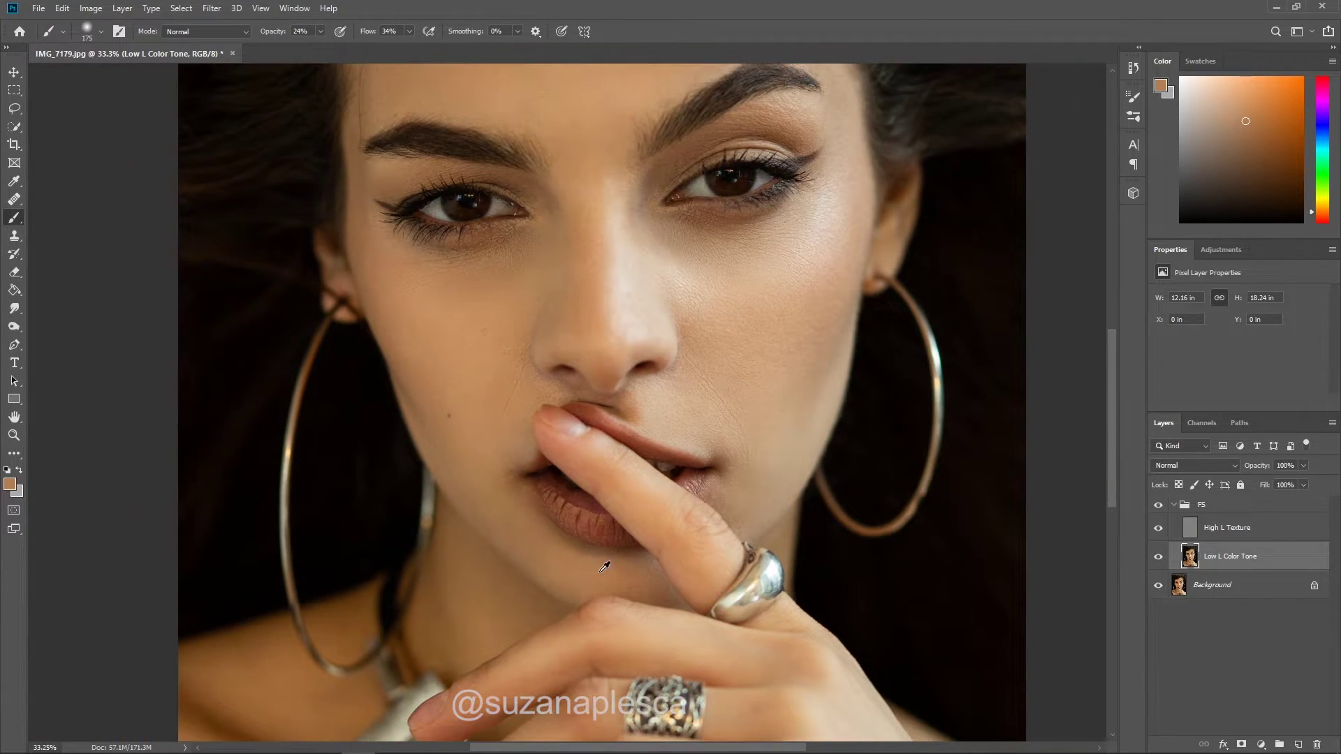
Step: Heal the dark cracks on the lower lip using the Healing Brush at size 40 on the Low L Color Tone layer
scroll(600, 555, "up", 3, "alt")
left_click(14, 199)
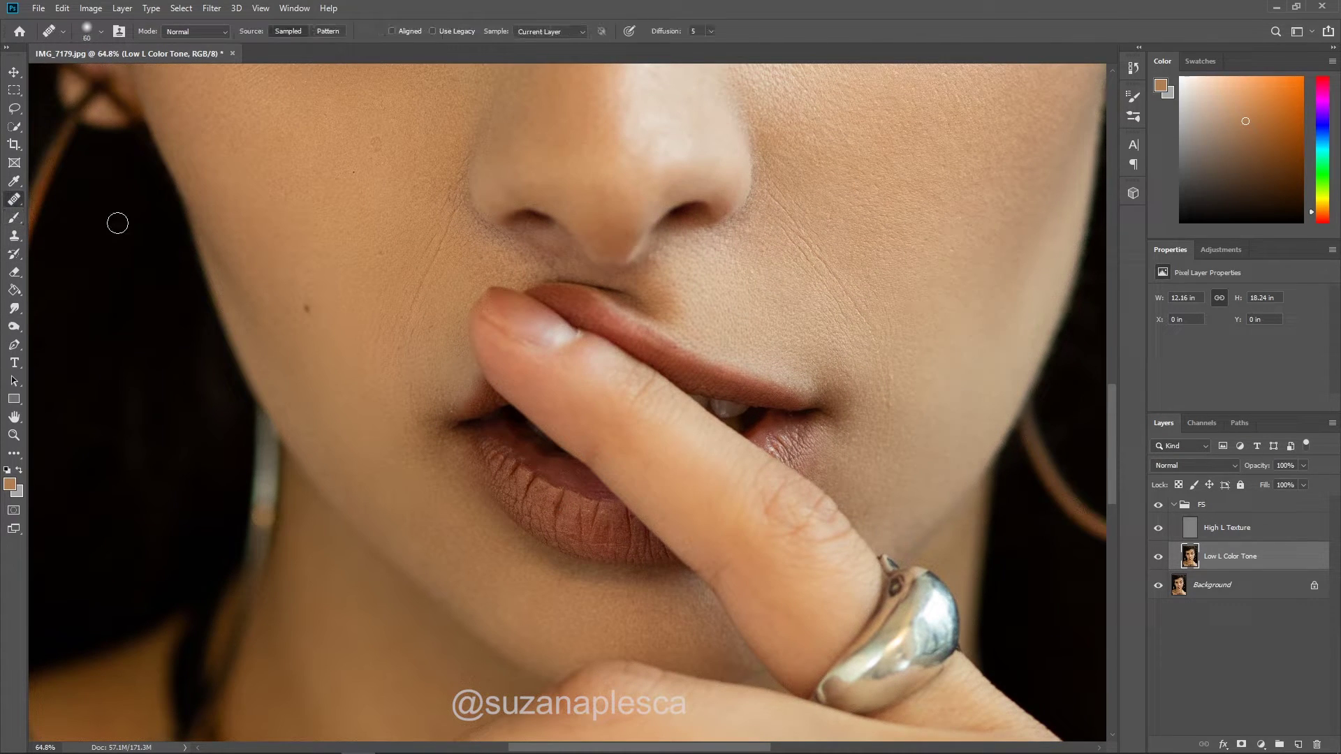
scroll(554, 535, "up", 1, "alt")
key("bracketleft")
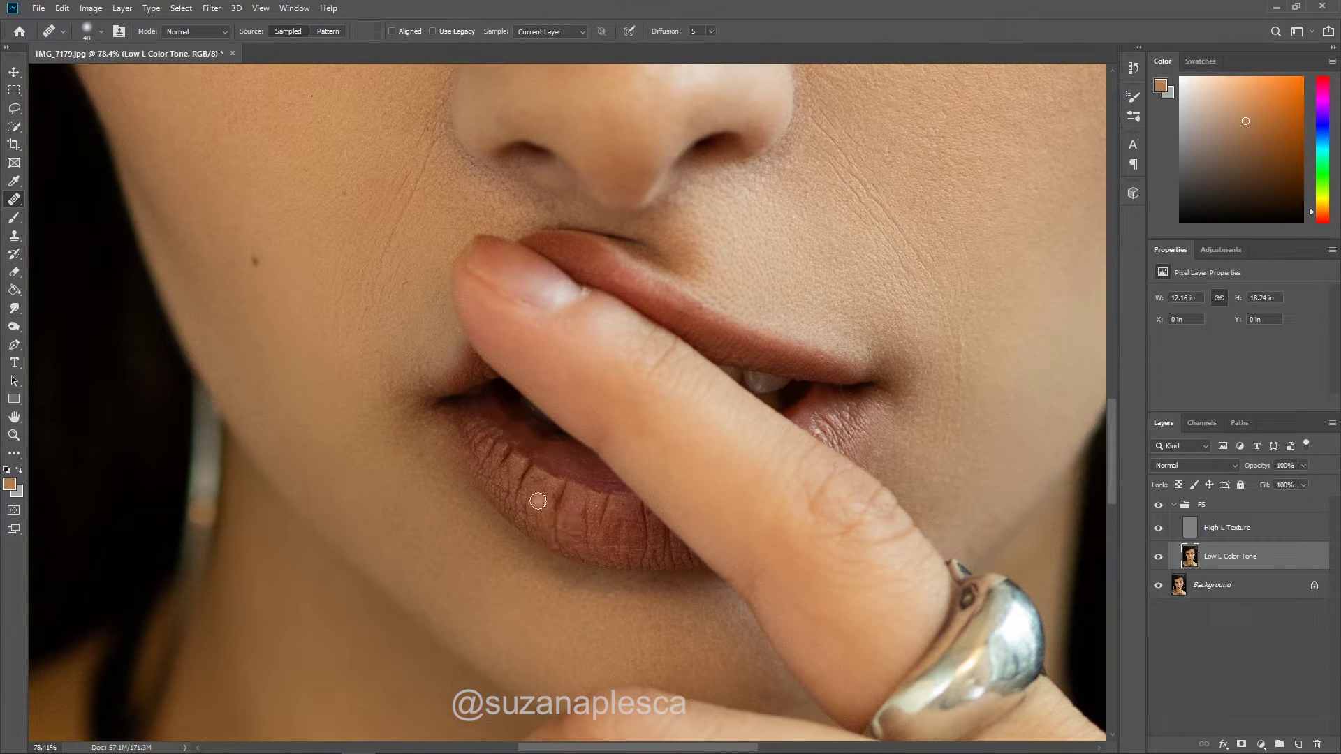
left_click_drag(567, 488, 559, 506)
left_click_drag(512, 448, 506, 459)
left_click(580, 525, "alt")
left_click_drag(615, 540, 608, 531)
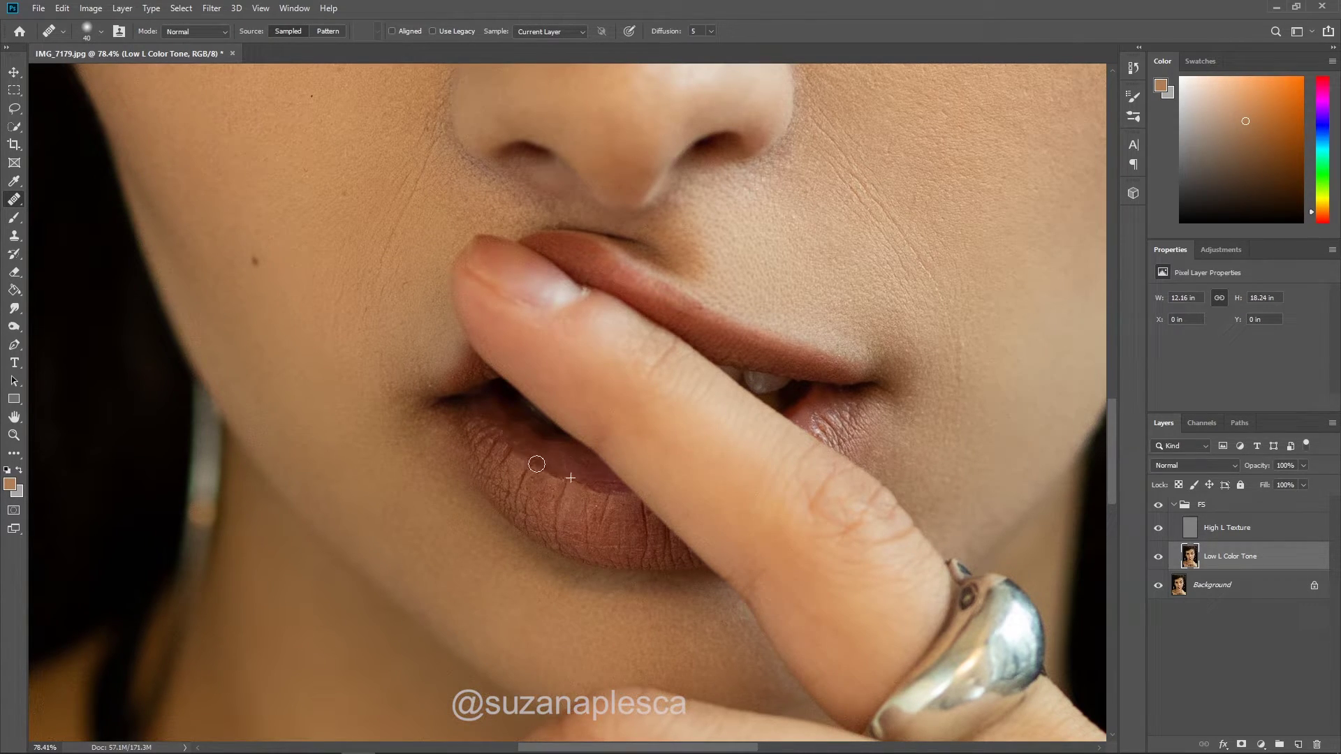
Step: Review the whole portrait and toggle the FS group off and on to check the lip healing
scroll(569, 492, "down", 2)
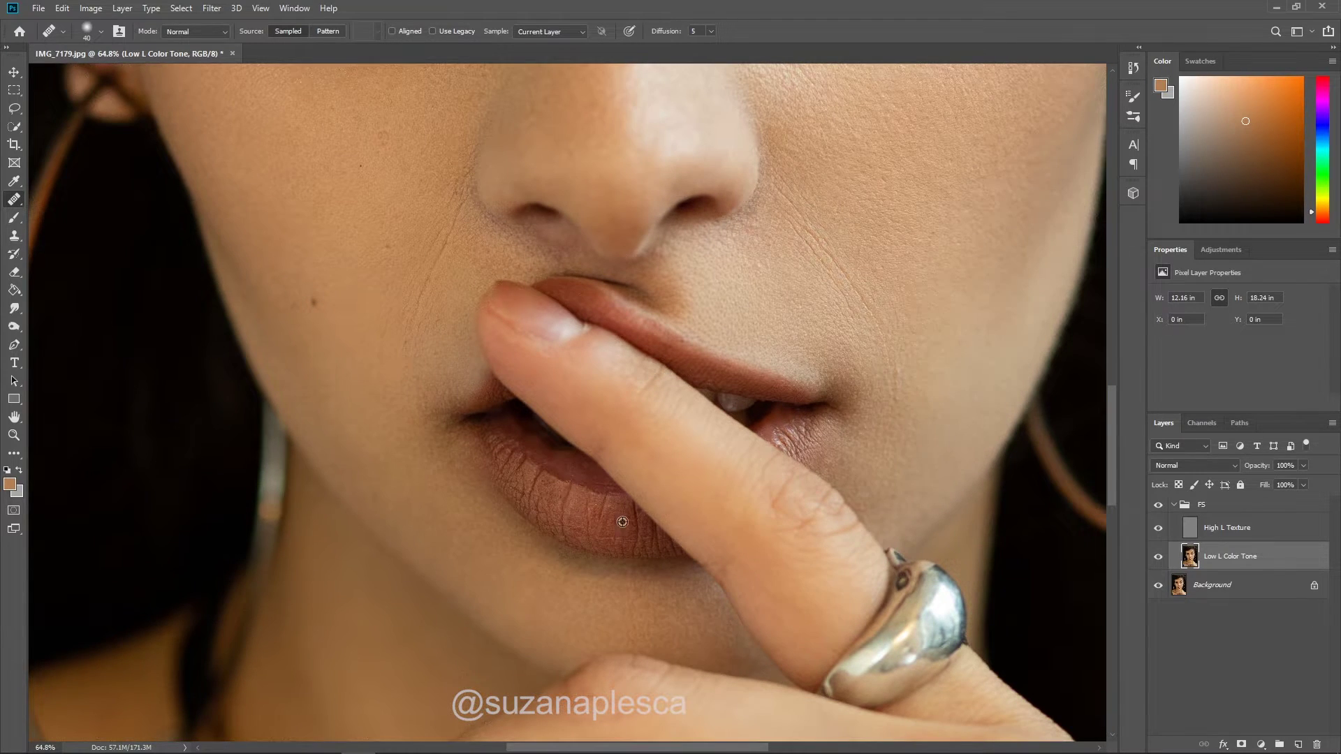
scroll(643, 521, "down", 5)
scroll(687, 514, "down", 3)
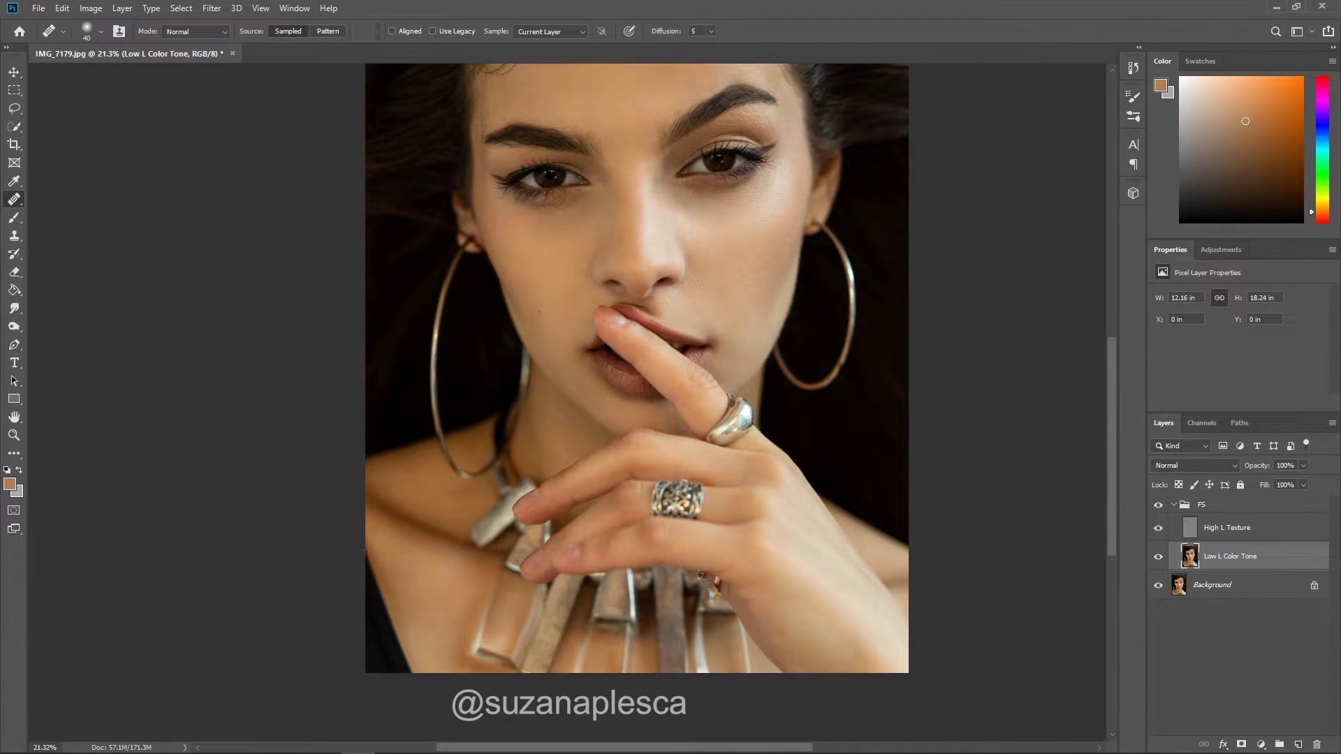
scroll(587, 485, "up", 2)
scroll(693, 343, "up", 1)
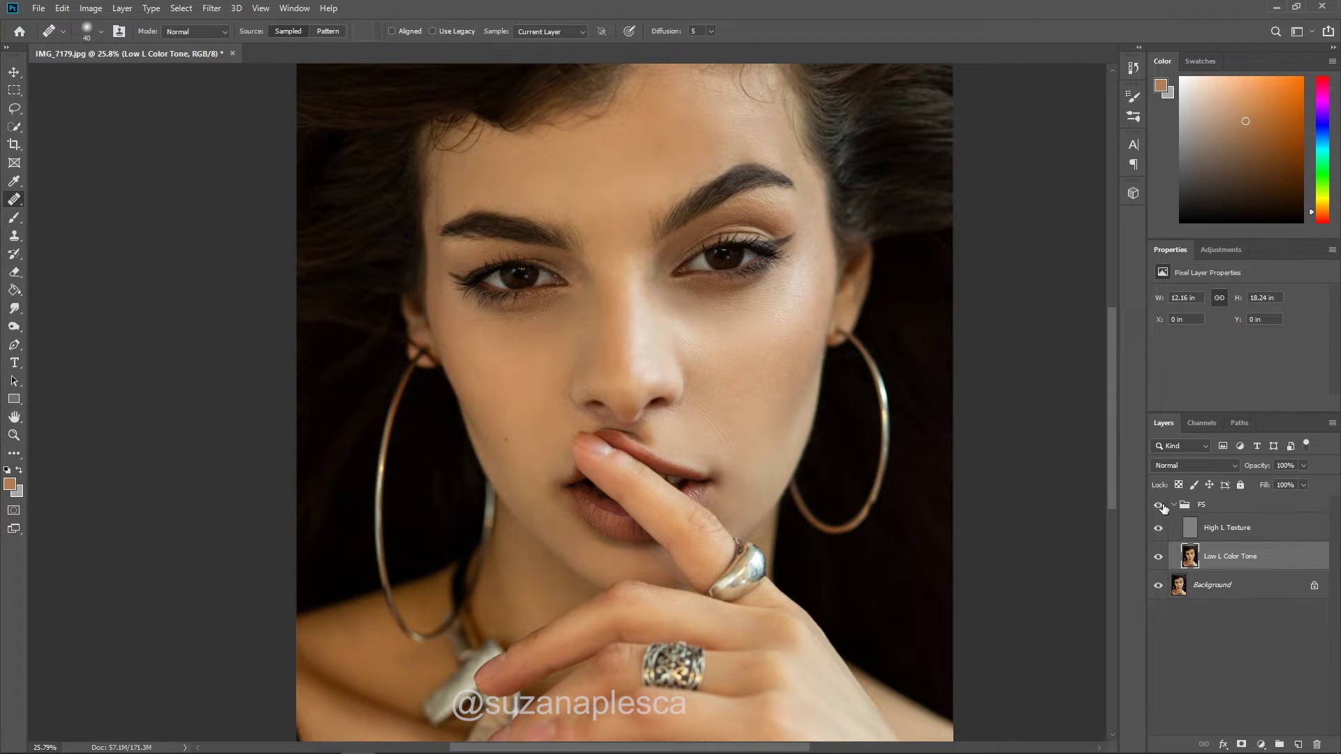
left_click(1158, 505)
left_click(1158, 505)
scroll(803, 419, "up", 1)
Step: Switch to the Brush tool at 250 px and blend the forehead above the eyebrows with sampled skin tones
left_click(14, 220)
left_click(13, 219)
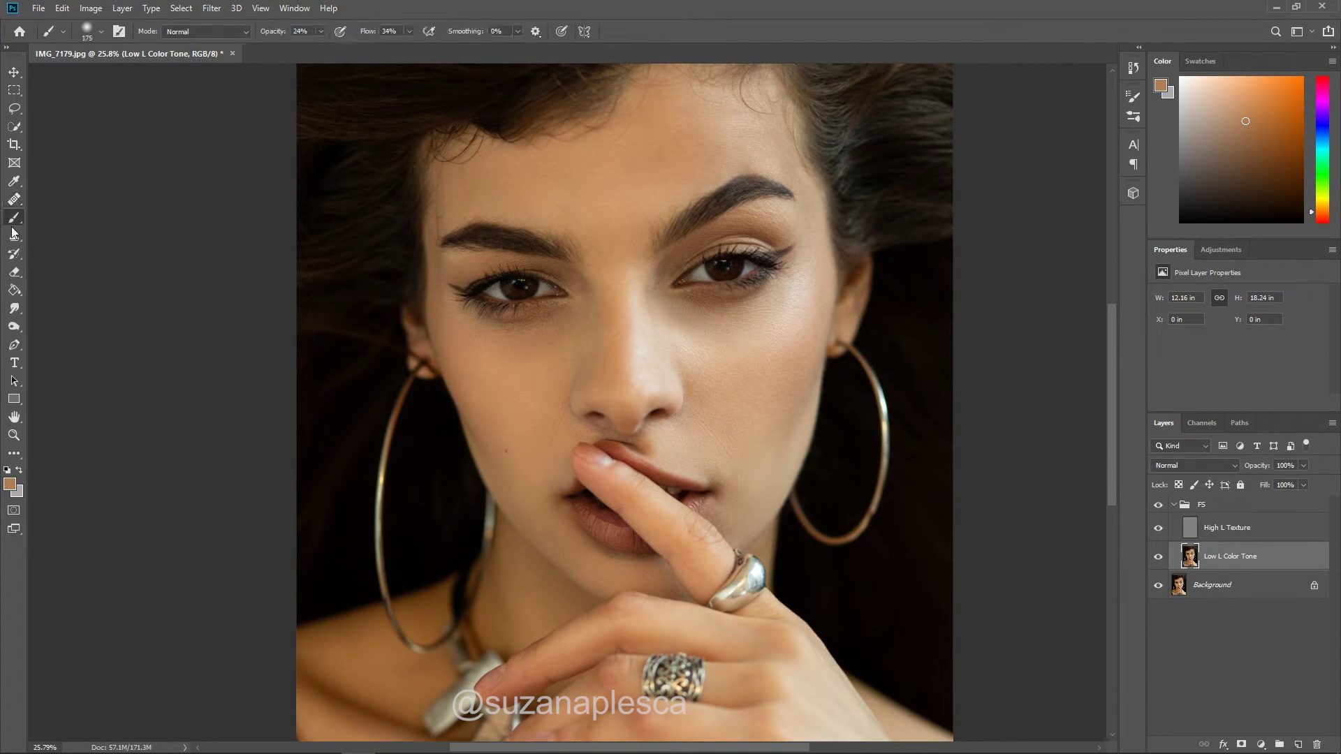
scroll(638, 213, "up", 1)
left_click(637, 238, "alt")
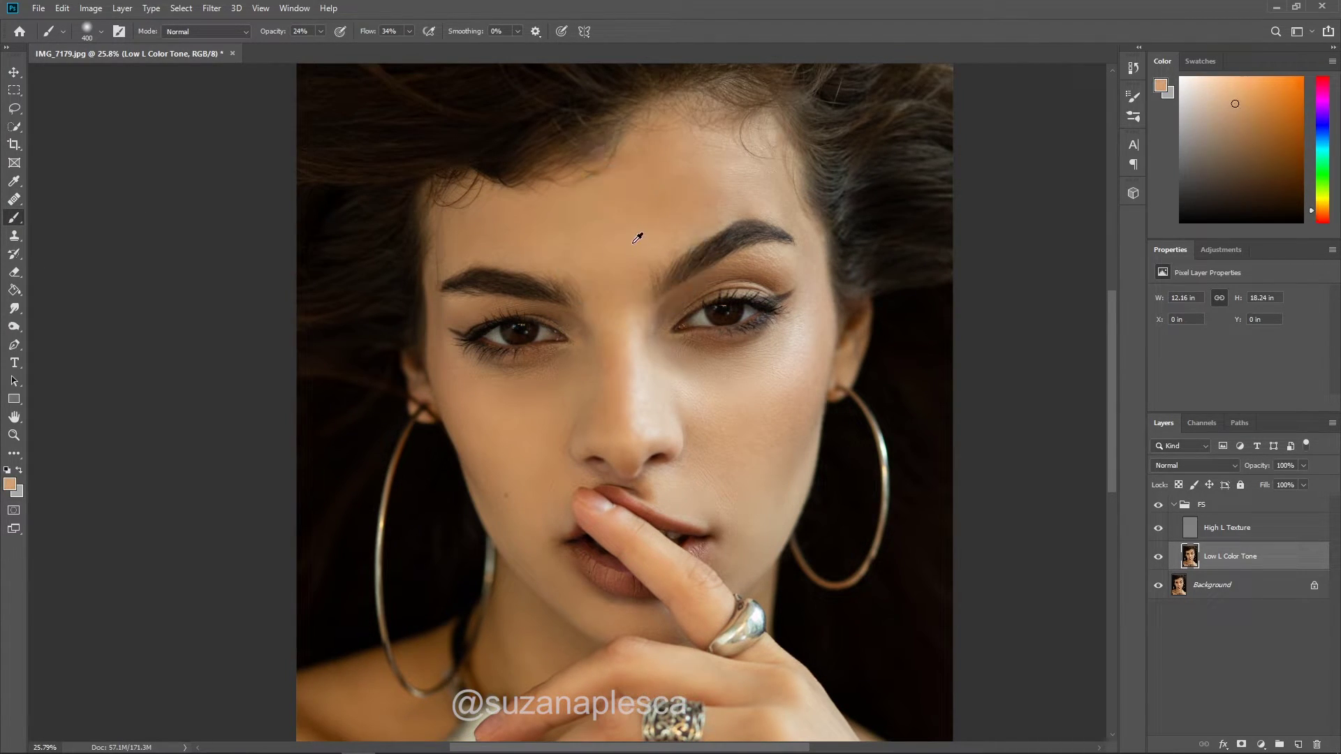
key("bracketleft")
key("bracketleft")
left_click(635, 219, "alt")
left_click(735, 176, "alt")
mouse_move(682, 135)
left_mouse_down()
mouse_move(658, 227)
mouse_move(682, 171)
mouse_move(660, 190)
mouse_move(705, 190)
mouse_move(639, 238)
left_mouse_up()
left_click(659, 191, "alt")
left_click(734, 178, "alt")
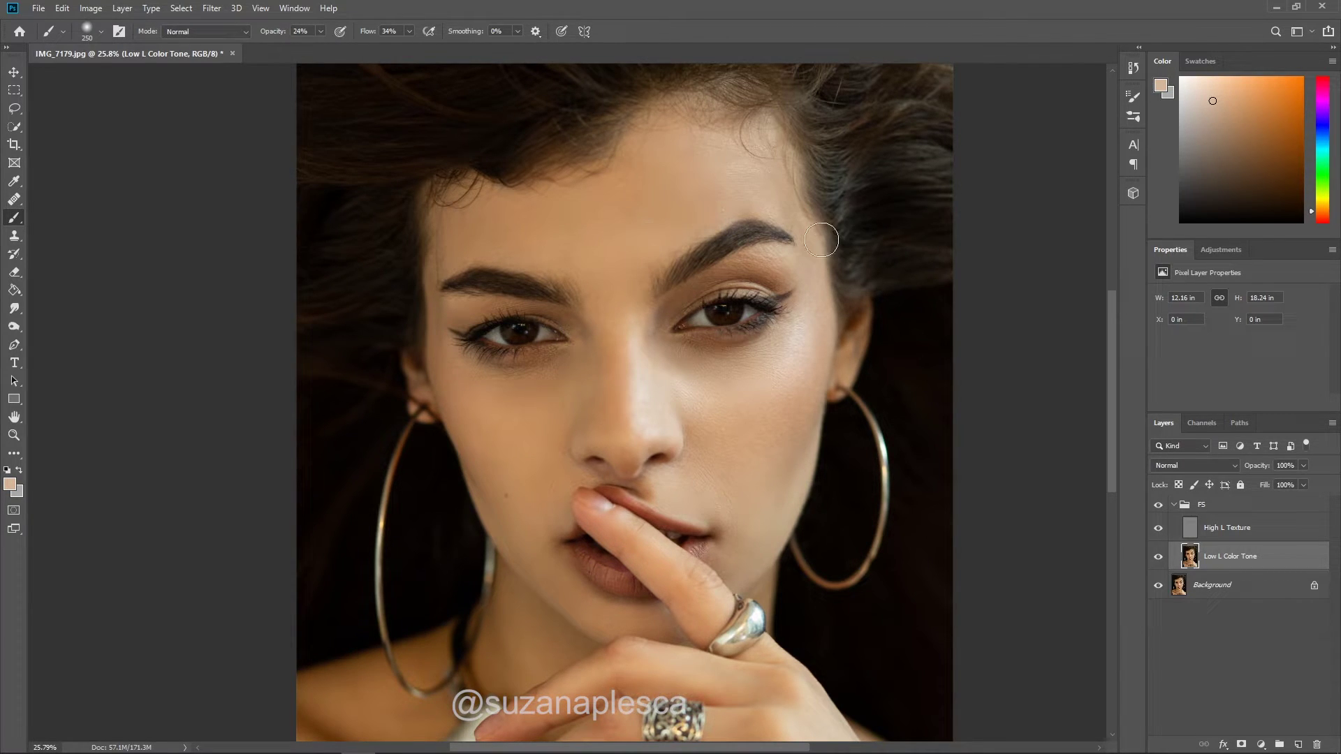
Step: Compare the portrait with and without the FS group's retouching, and switch to the Healing Brush
left_click(1159, 504)
left_click(1159, 504)
left_click(14, 200)
scroll(713, 172, "up", 2)
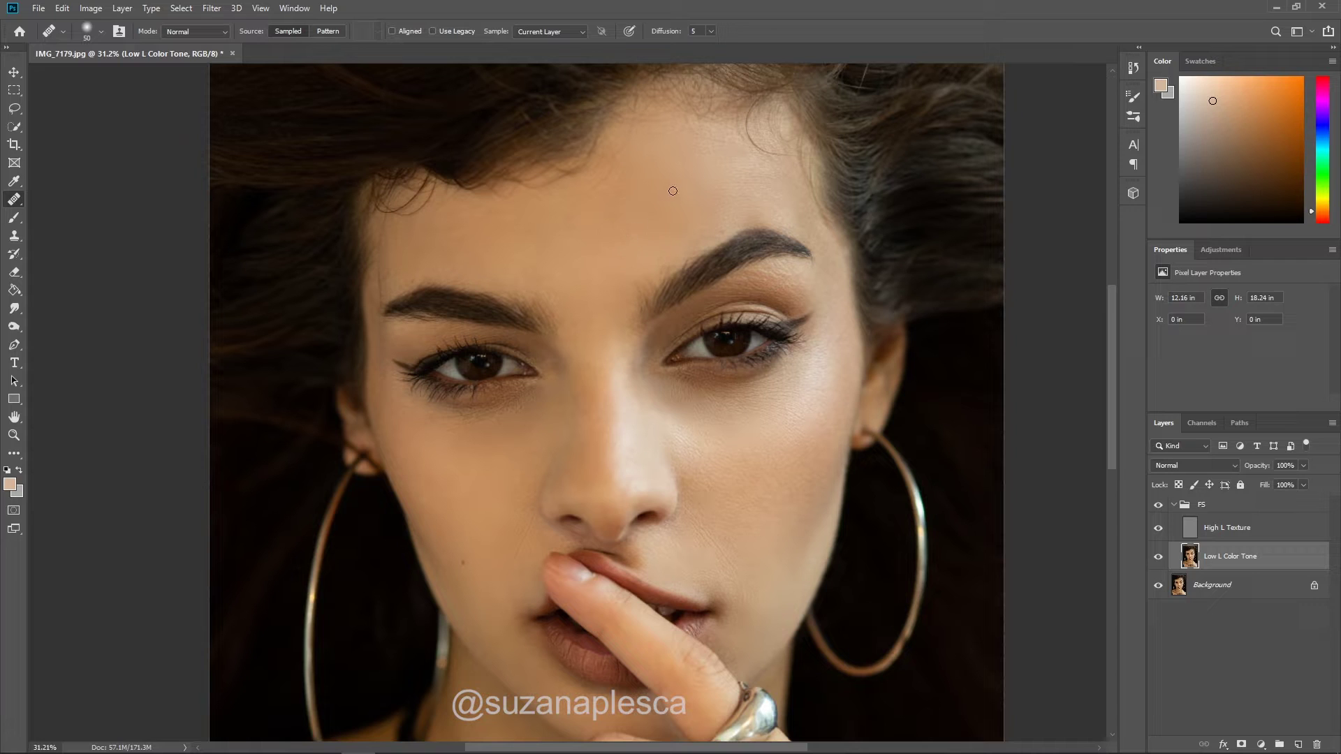
scroll(669, 192, "down", 2)
scroll(657, 292, "down", 2)
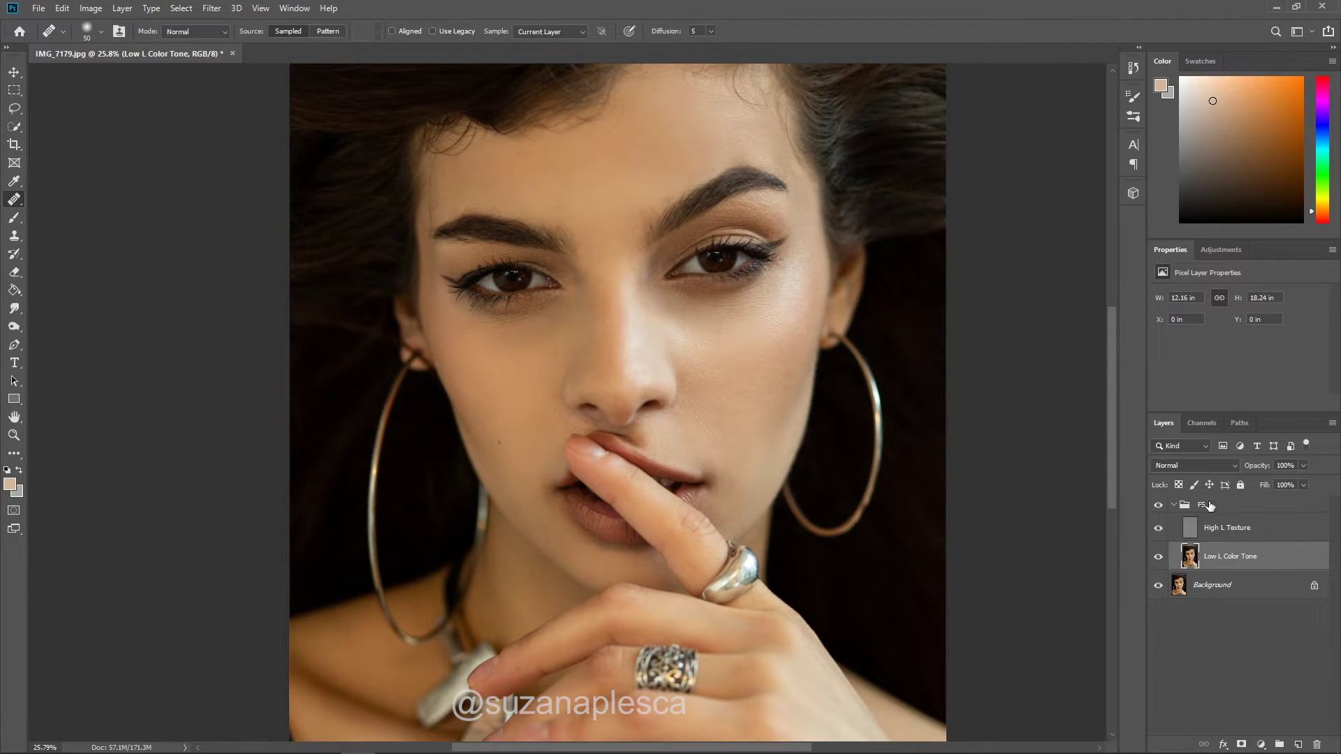
left_click(1157, 504)
left_click(1157, 505)
left_click(1157, 505)
left_click(1152, 508)
Step: Select the High L Texture layer, reduce the Healing Brush to 15 and sample clean skin texture under the fingertip-side eye
scroll(517, 321, "up", 2)
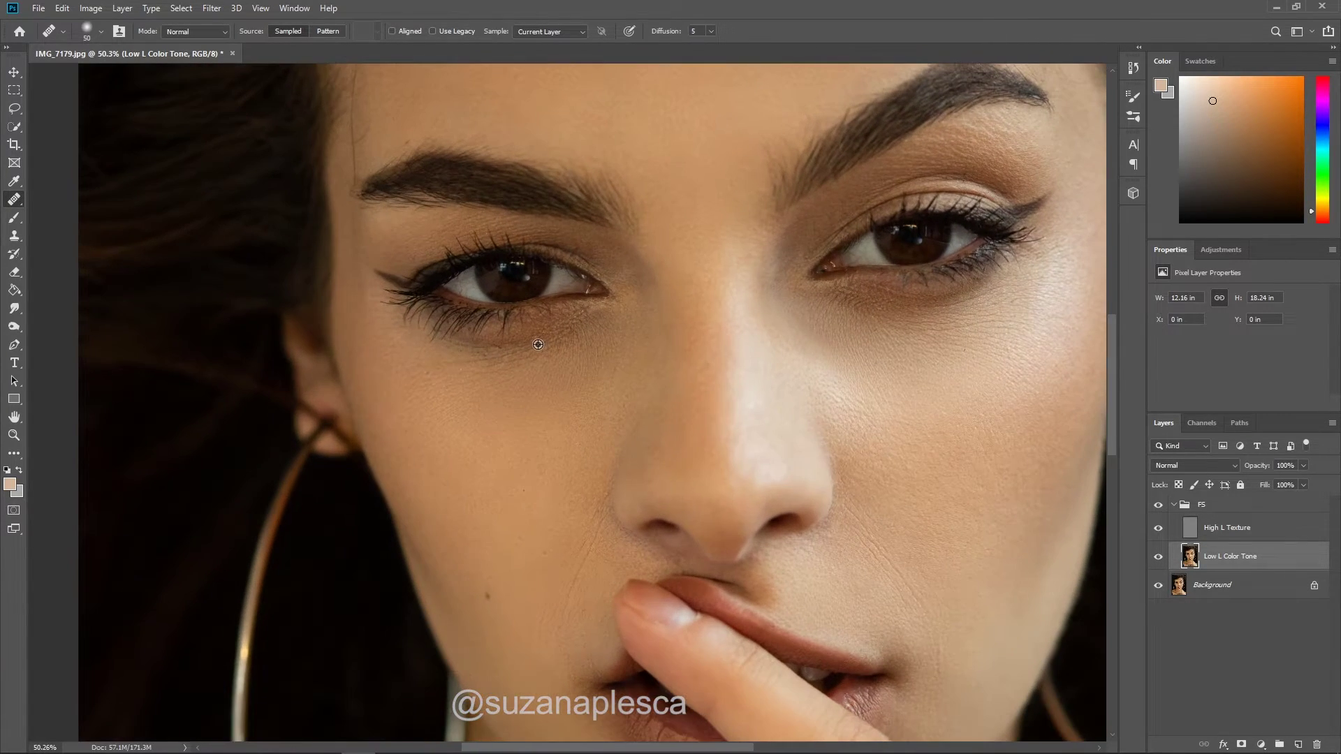
scroll(412, 370, "up", 2)
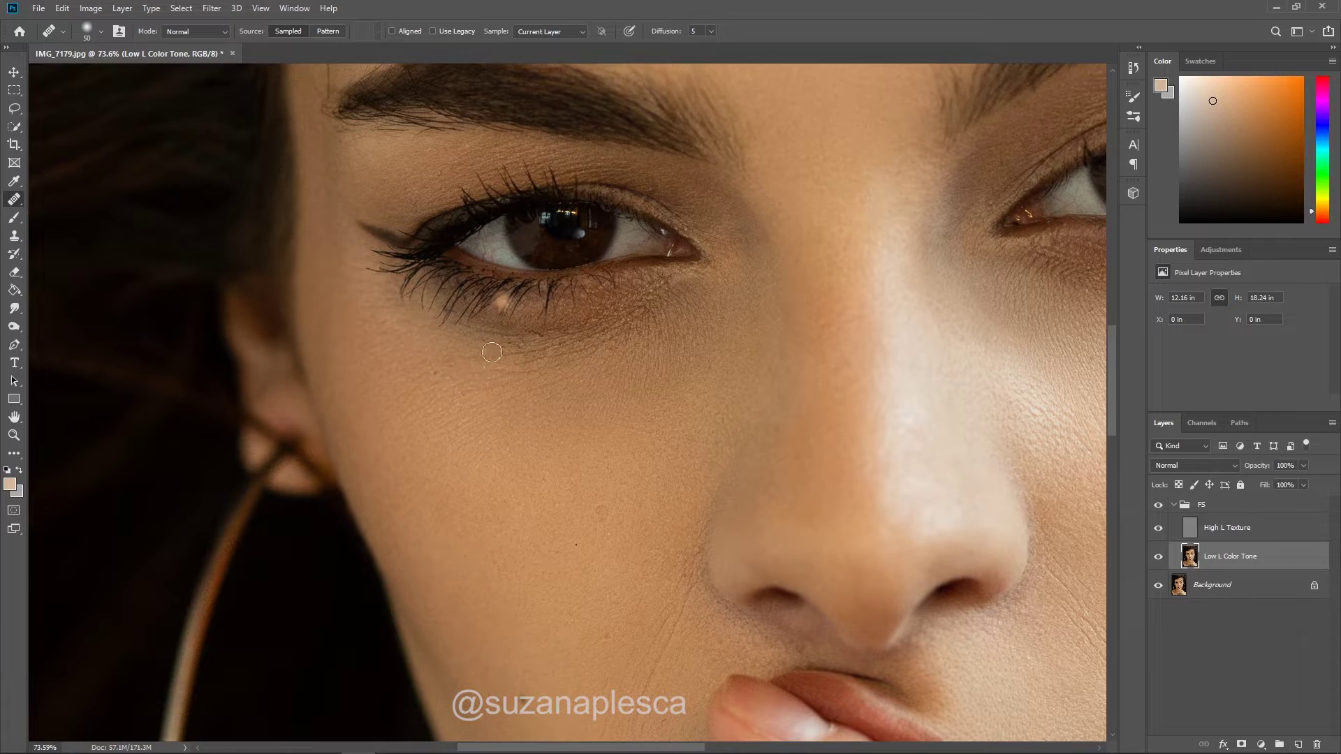
left_click(1271, 534)
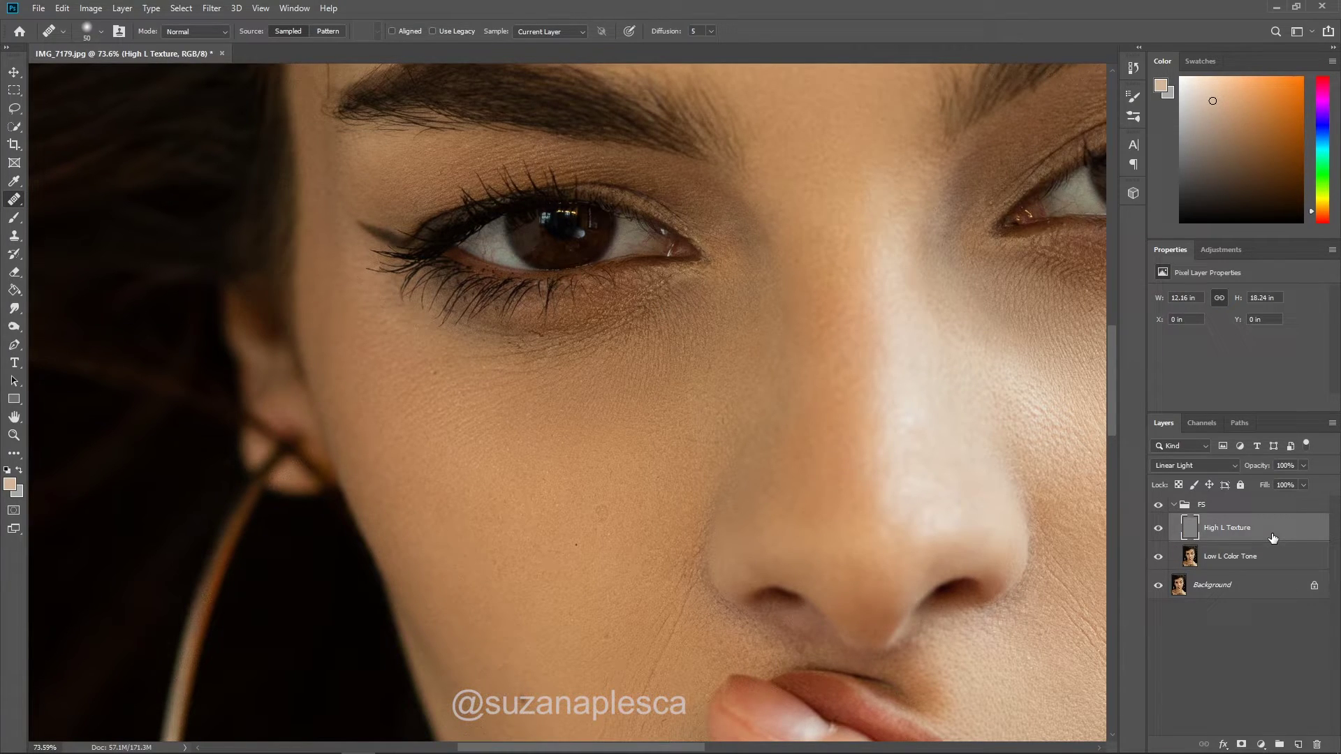
right_click(13, 205)
scroll(558, 343, "up", 4)
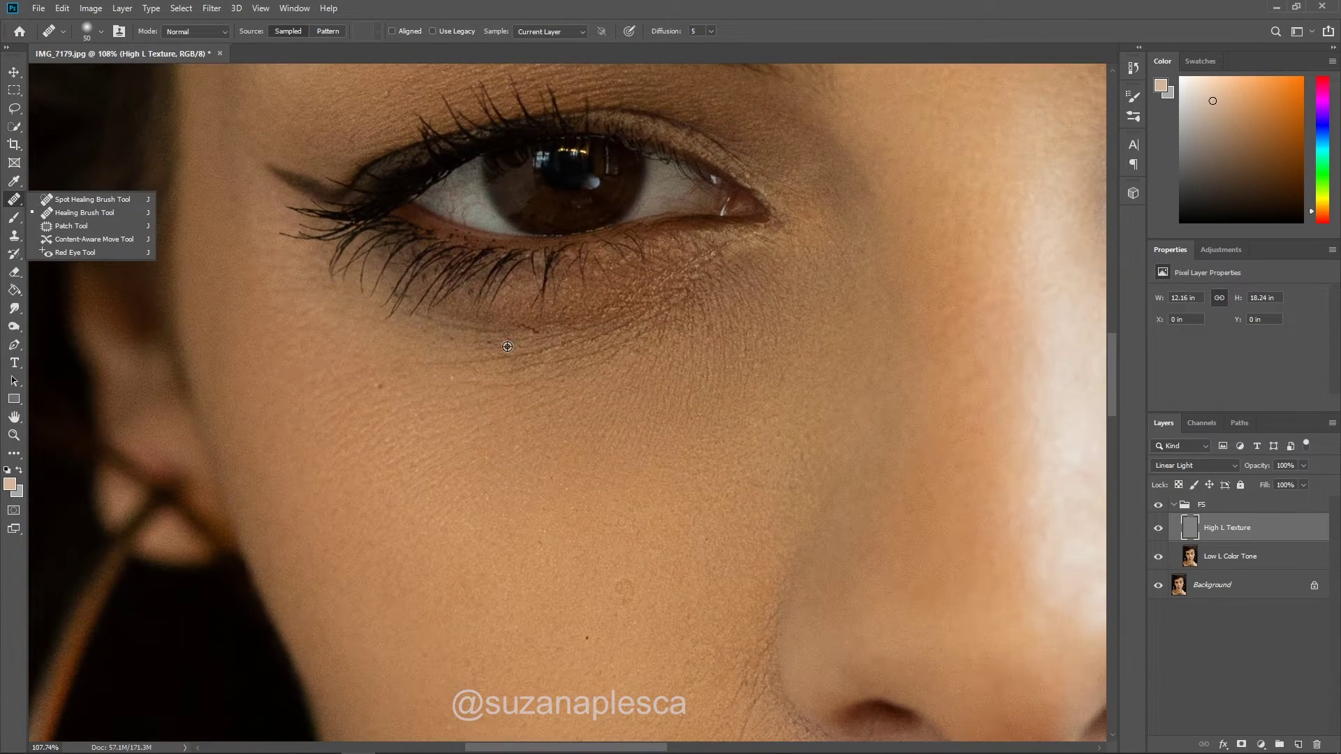
left_click(21, 200)
left_click(547, 326, "alt")
key("bracketleft")
key("bracketleft")
key("bracketleft")
key("bracketleft")
key("bracketleft")
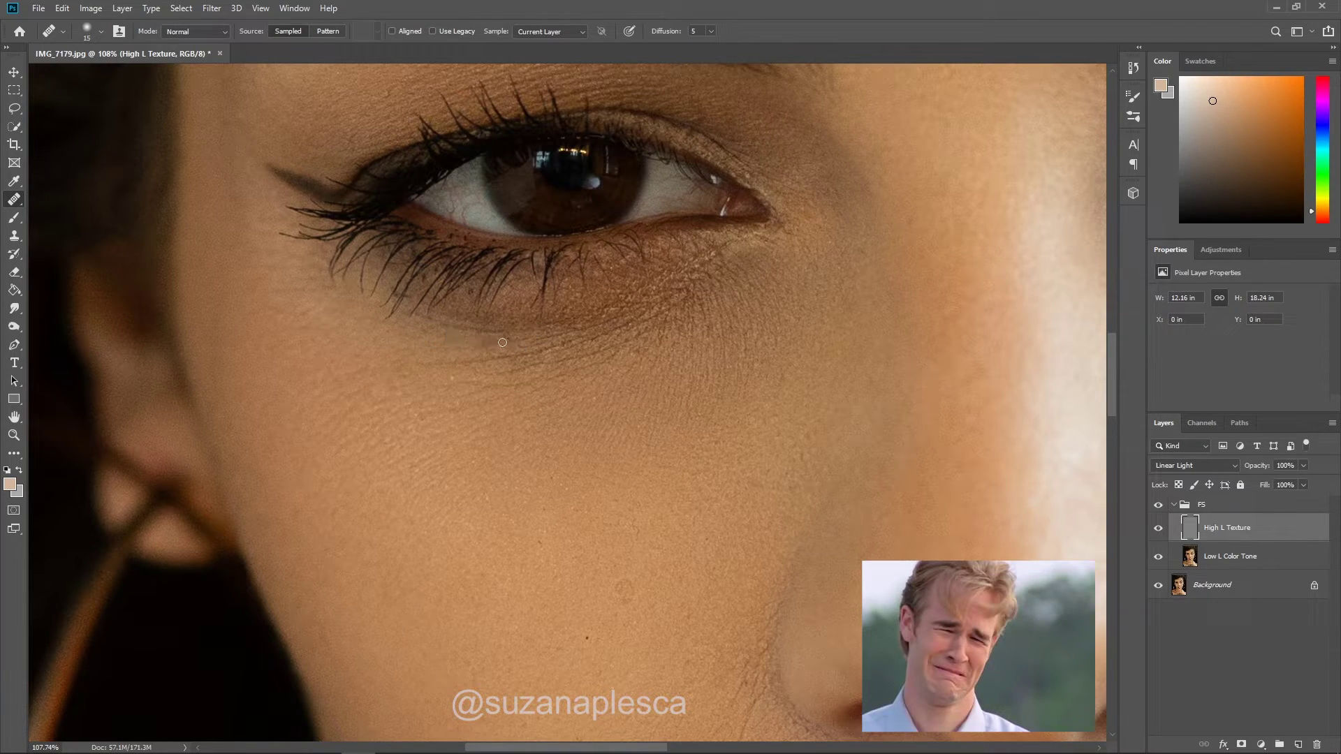
left_click(1278, 557)
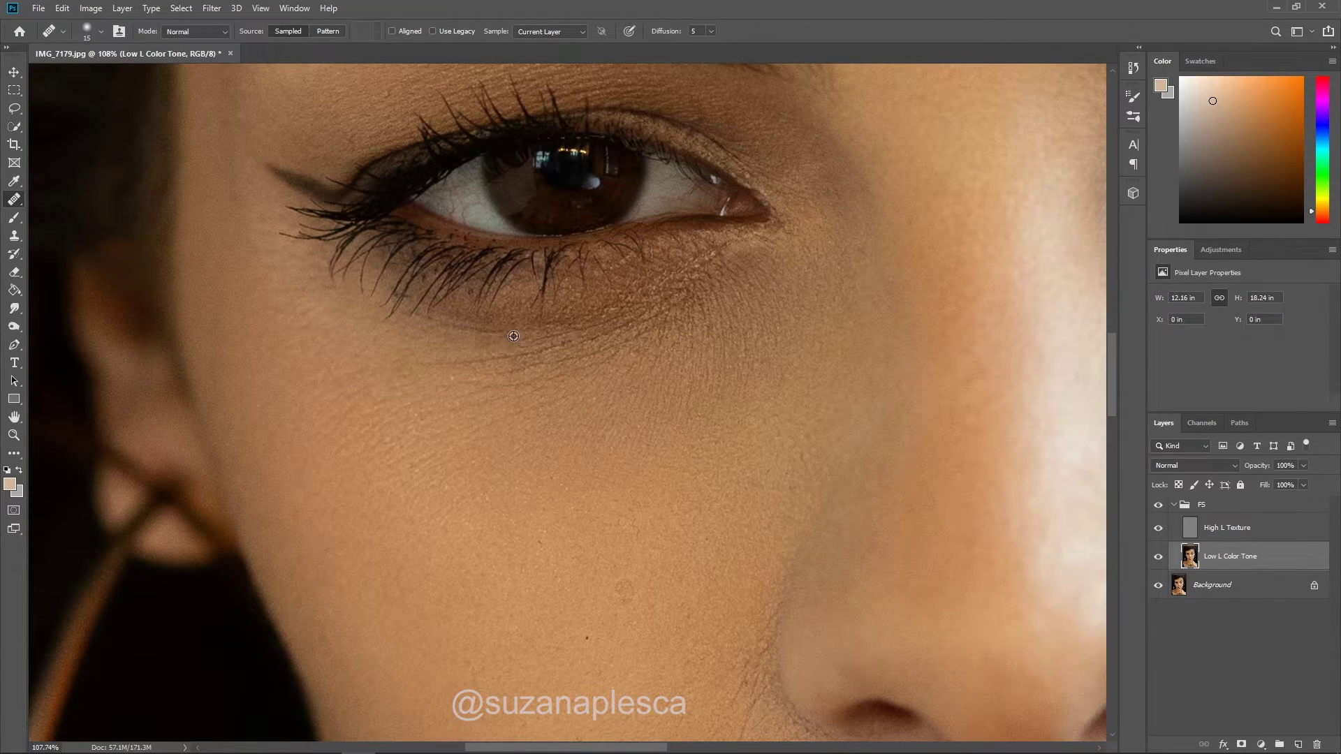
scroll(513, 336, "down", 3)
left_click(1285, 529)
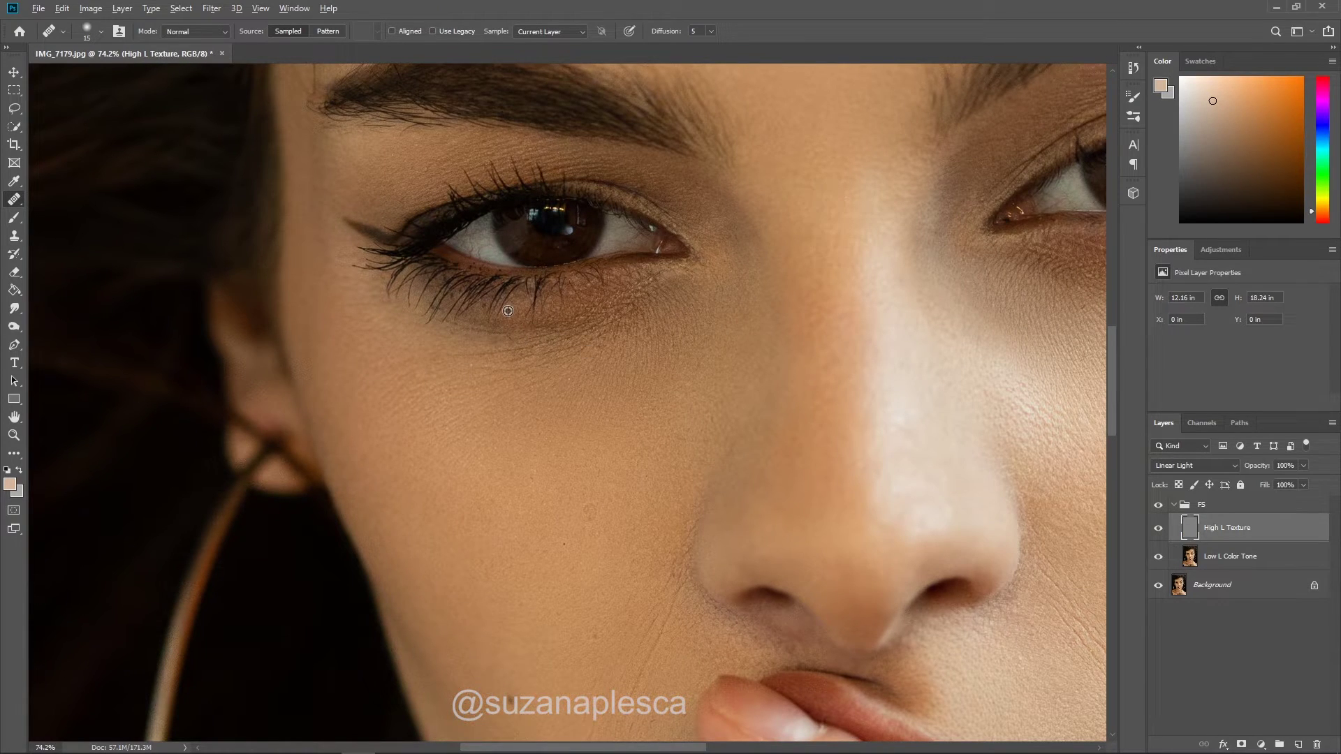
Step: Heal the fine creases below the lower lashes on the High L Texture layer, resampling nearby skin texture between strokes
scroll(508, 311, "up", 3)
left_click(449, 357, "alt")
left_click(500, 356)
left_click(463, 360, "alt")
left_click(505, 356)
left_click(480, 368, "alt")
left_click(489, 357)
left_click(445, 371, "alt")
left_click_drag(515, 355, 528, 350)
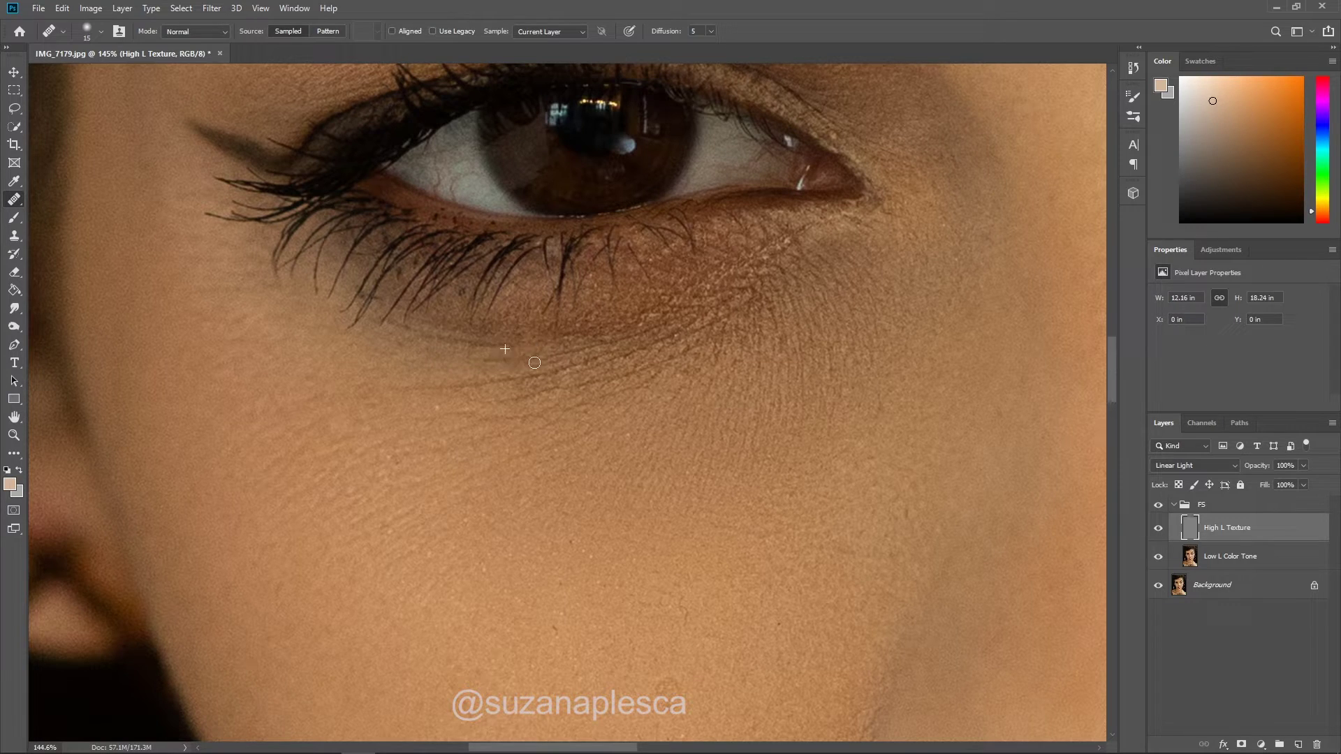
Step: Enlarge the Healing Brush to 30 and heal the tiny dark speck in the middle of the cheek on the High L Texture layer
scroll(503, 329, "down", 3)
scroll(503, 329, "down", 1)
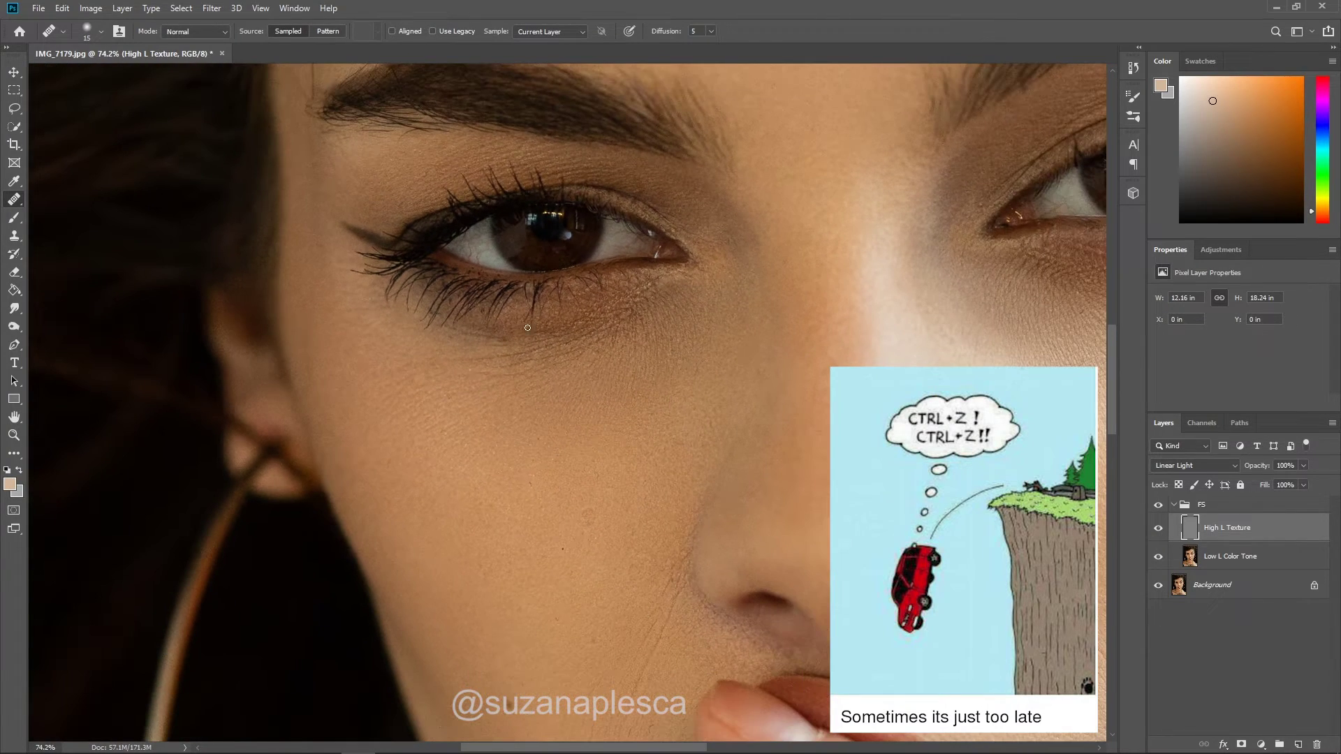
scroll(529, 348, "up", 4)
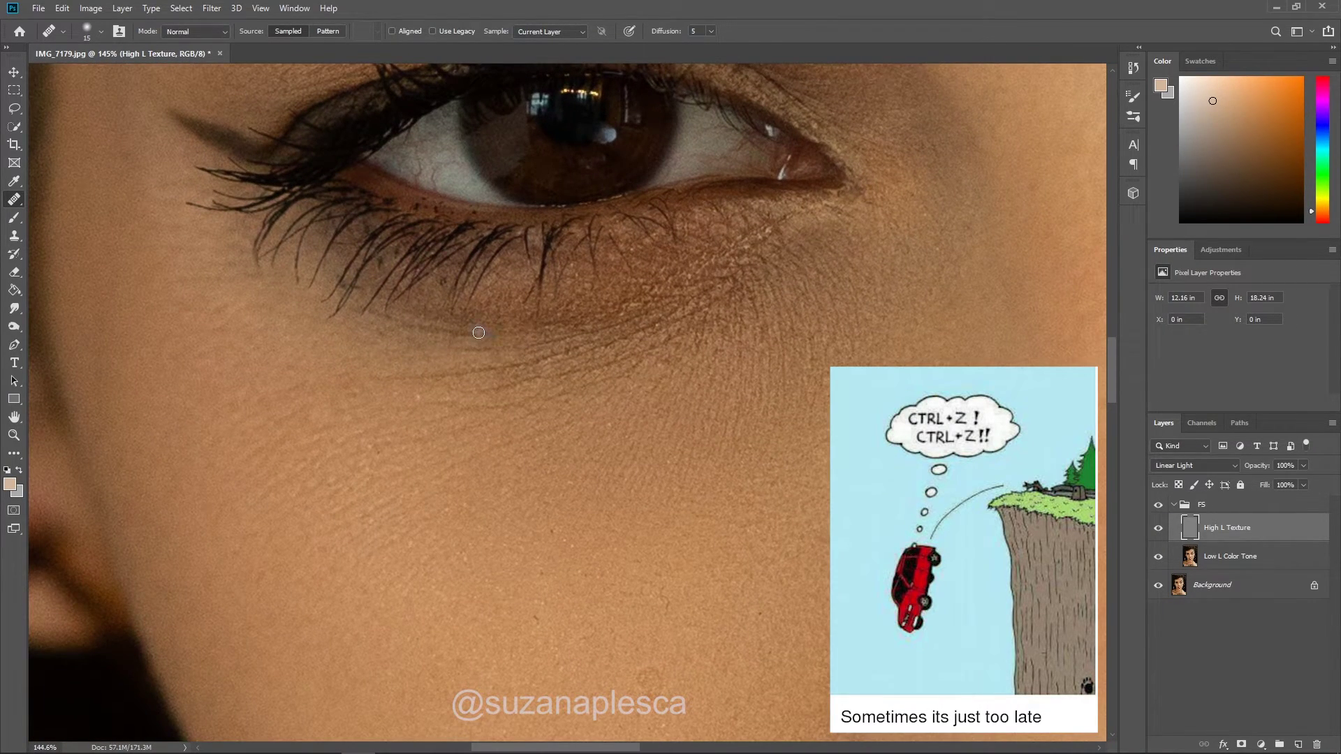
scroll(517, 330, "down", 3)
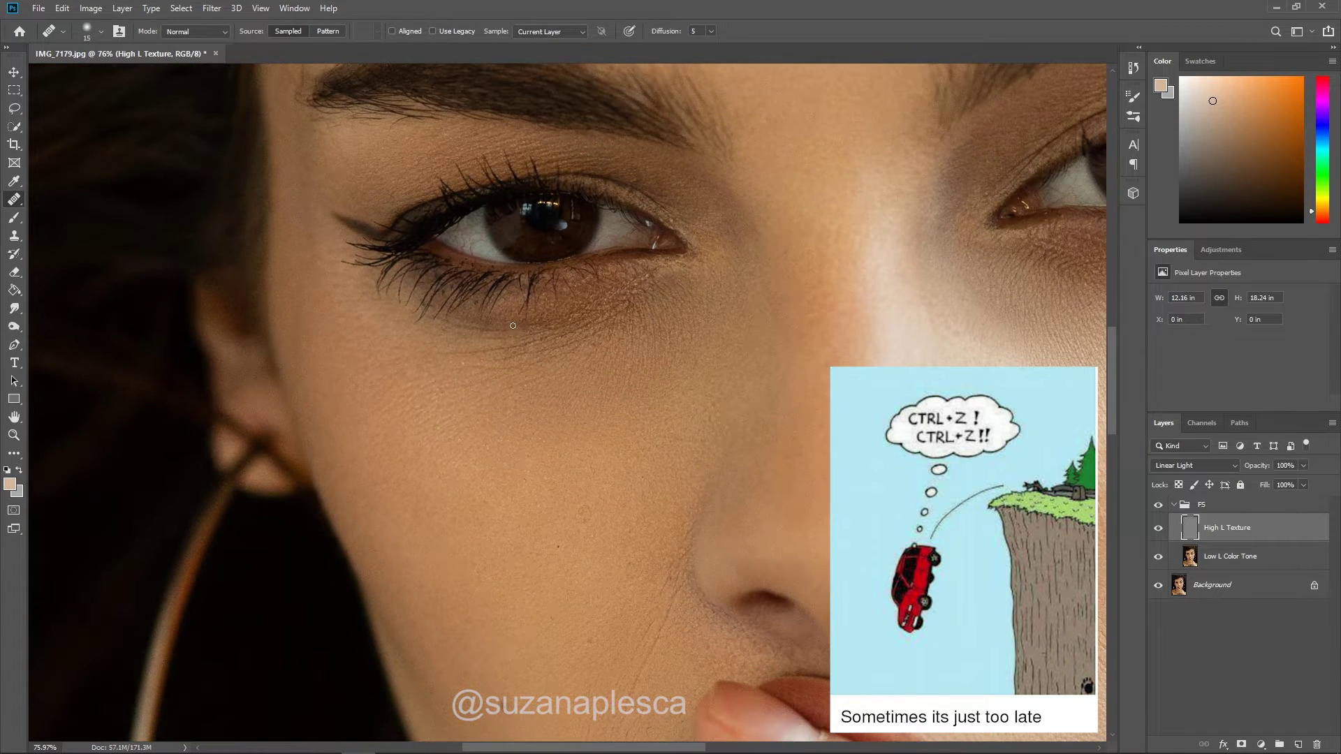
scroll(544, 347, "down", 2)
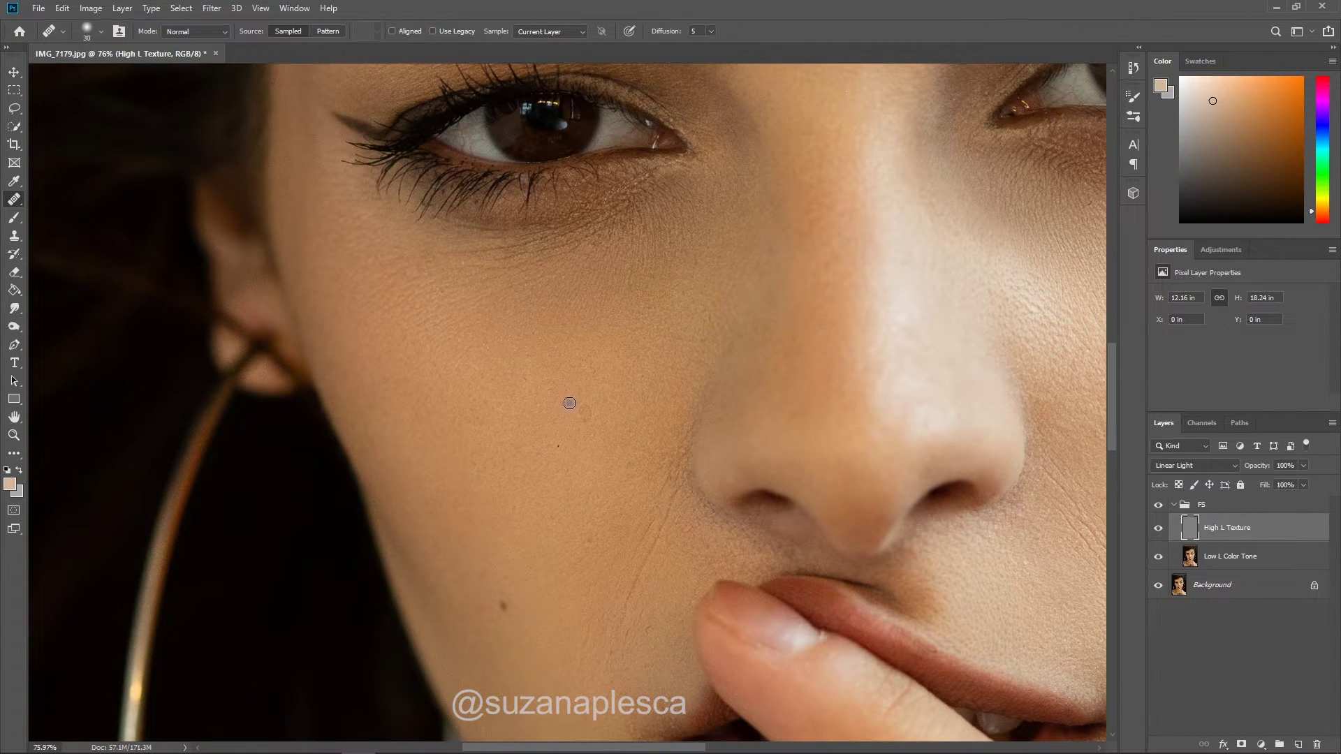
scroll(578, 447, "up", 1)
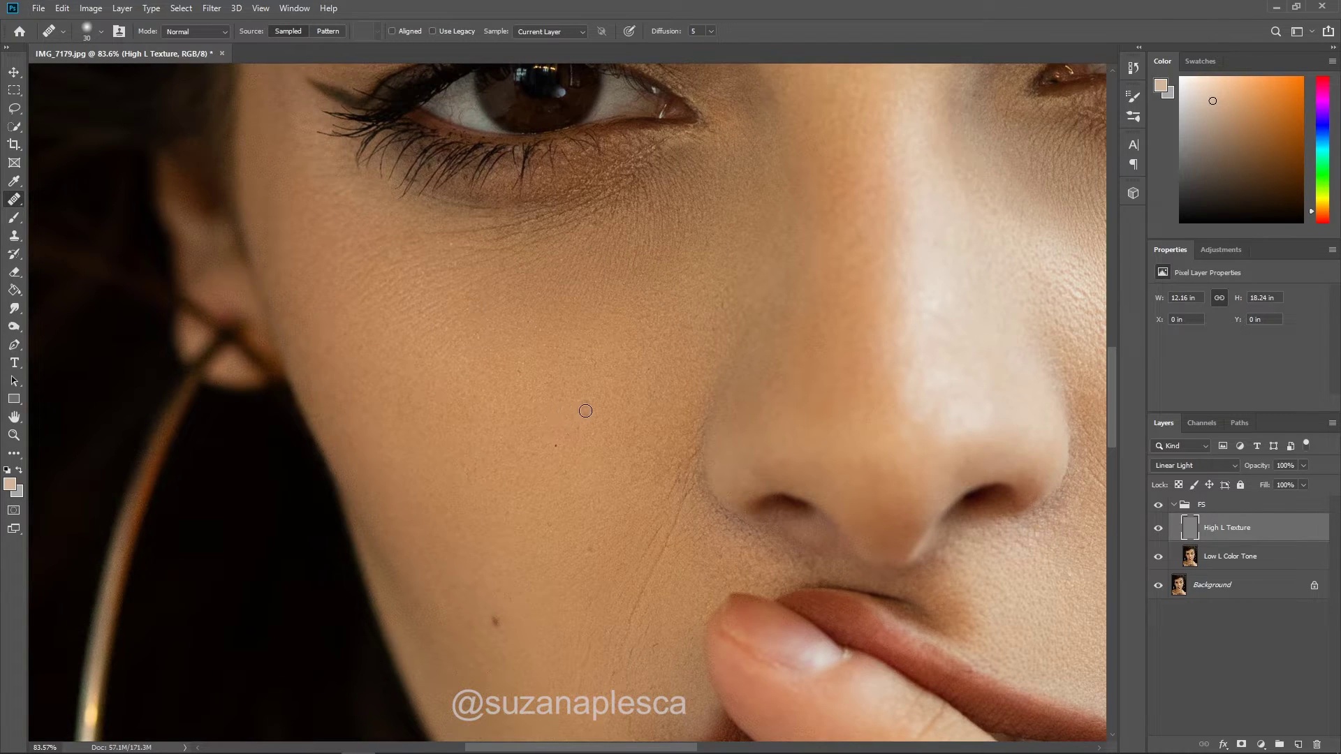
left_click(559, 447)
scroll(570, 384, "down", 1)
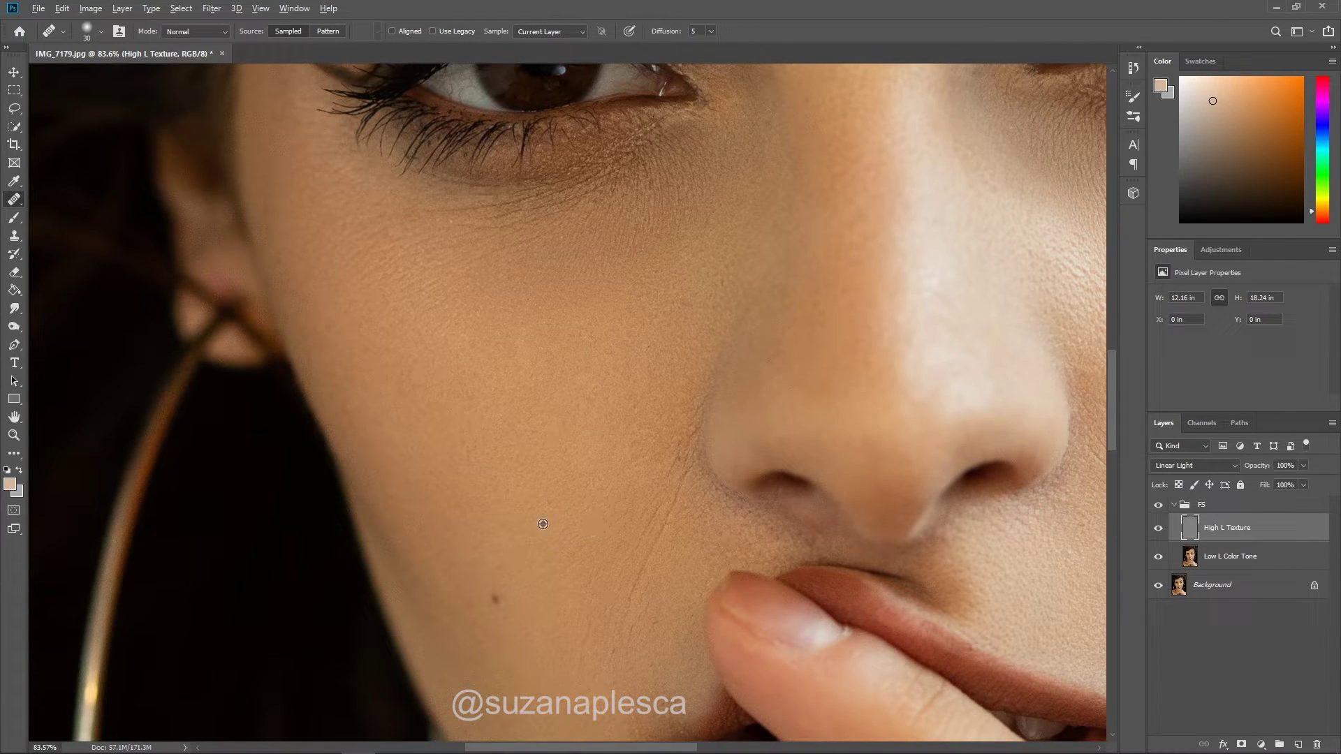
Step: Select the Low L Color Tone layer and heal the upper cheek beside the nose, resampling nearby skin between strokes
scroll(489, 472, "down", 3)
left_click(1220, 556)
scroll(563, 375, "up", 4)
left_click(461, 395, "alt")
mouse_move(501, 375)
left_mouse_down()
mouse_move(496, 409)
mouse_move(488, 382)
left_mouse_up()
left_click(535, 386, "alt")
left_click_drag(561, 415, 578, 389)
left_click(634, 365, "alt")
left_click_drag(687, 319, 691, 331)
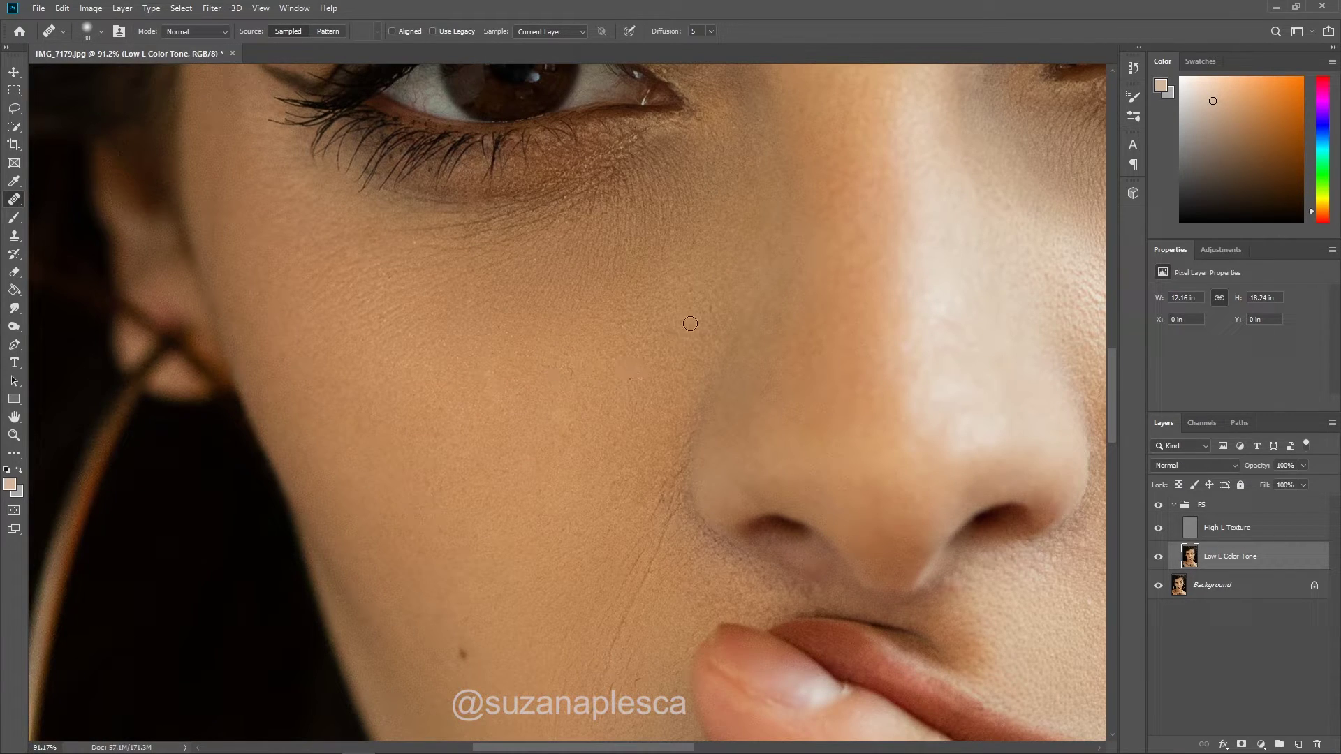
Step: Return to the High L Texture layer and heal small marks on the cheek down to the corner of the mouth
scroll(500, 374, "down", 3)
key("alt+bracketright")
left_click(538, 407)
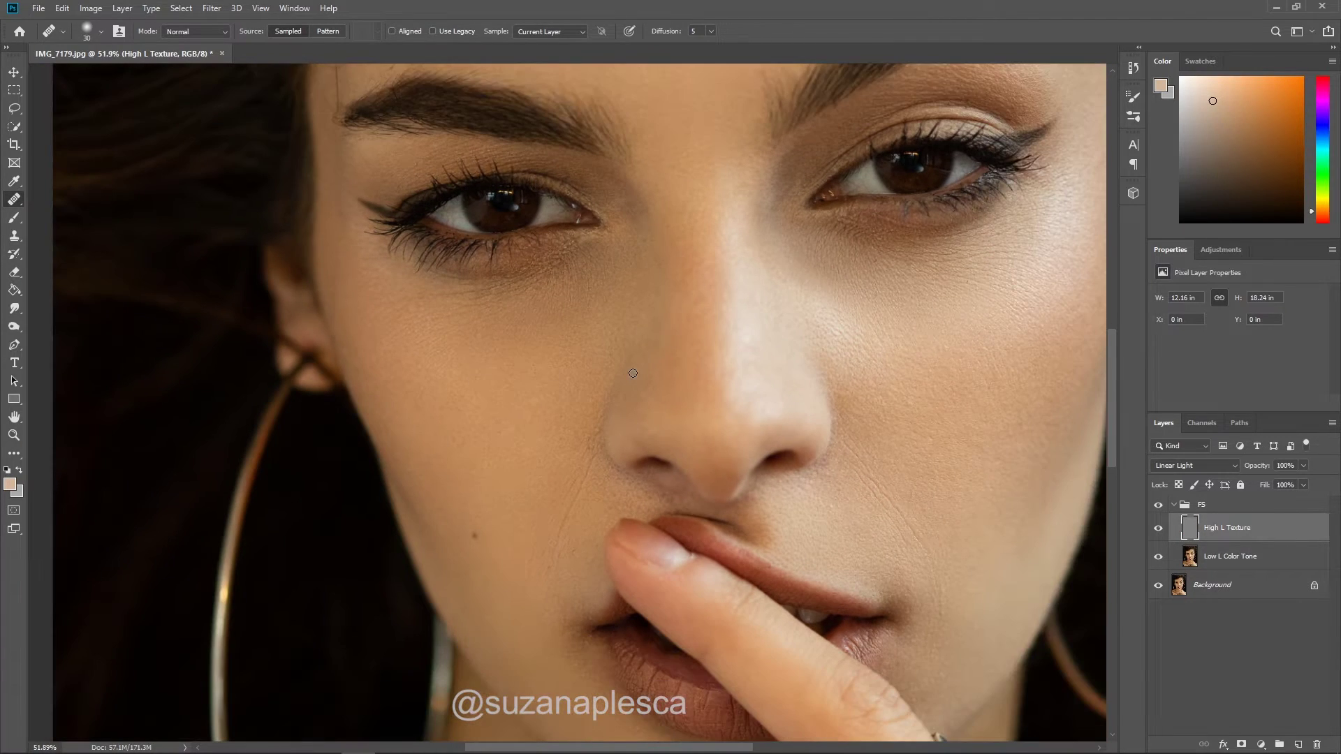
scroll(545, 509, "down", 3)
scroll(505, 593, "up", 2)
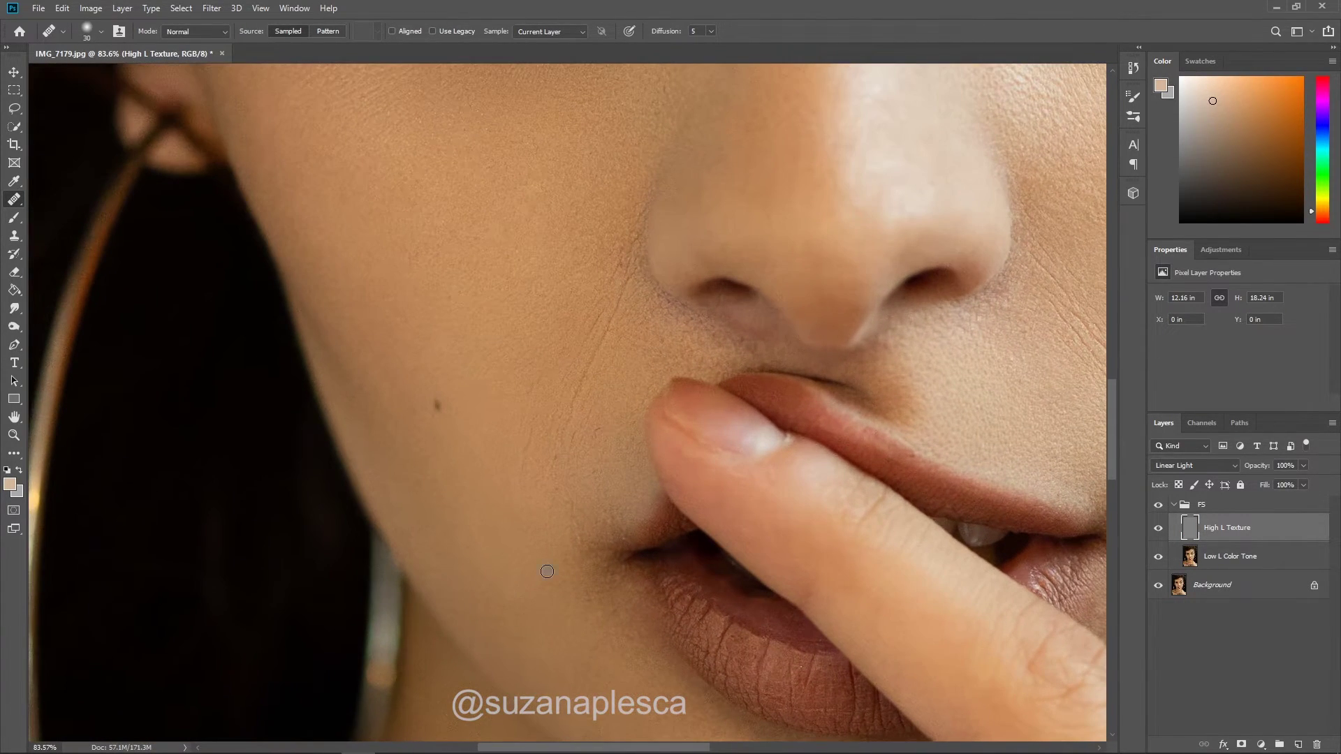
left_click(536, 512)
left_click(497, 457)
key("bracketleft")
key("bracketleft")
Step: Blend the smile line beside the fingertip on the Low L Color Tone layer with sampled skin tones, reducing the Brush to 125 and then 80 px
left_click(11, 219)
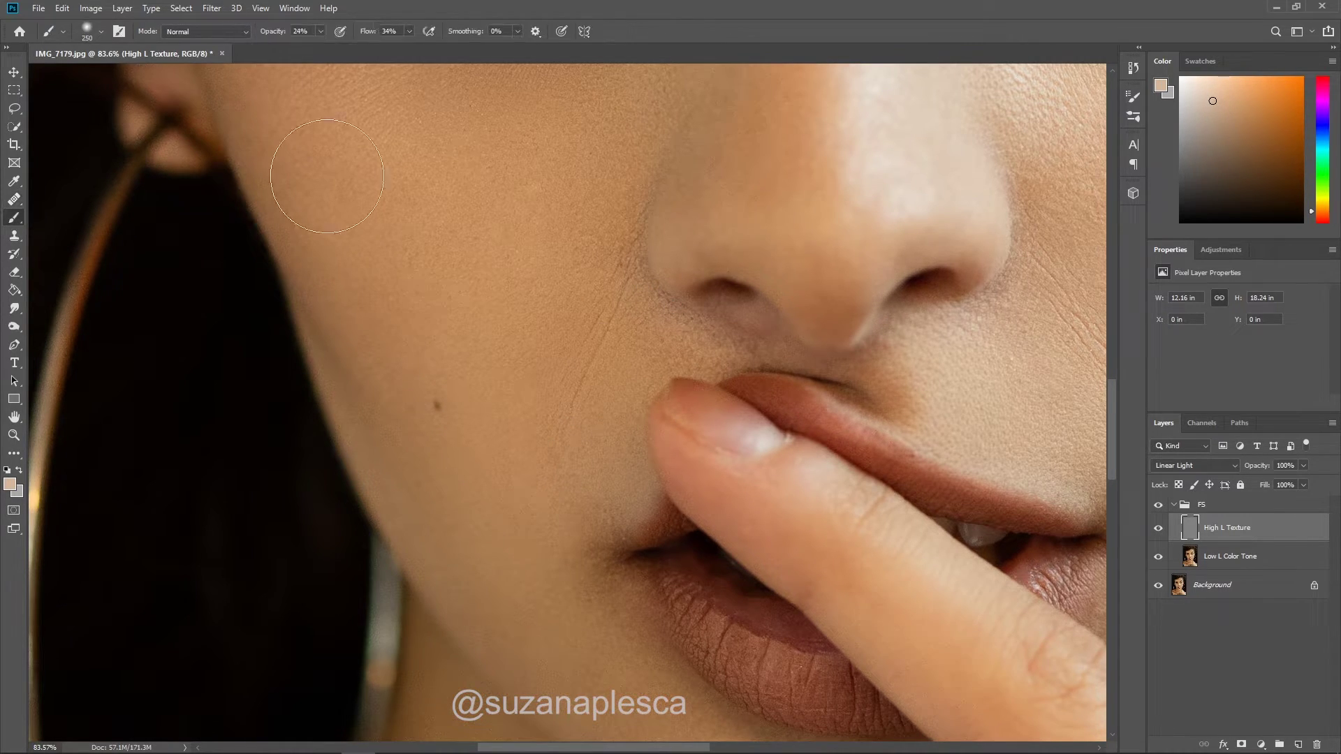
left_click(1247, 555)
key("bracketleft")
key("bracketleft")
key("bracketleft")
key("bracketleft")
key("bracketleft")
key("bracketleft")
key("bracketleft")
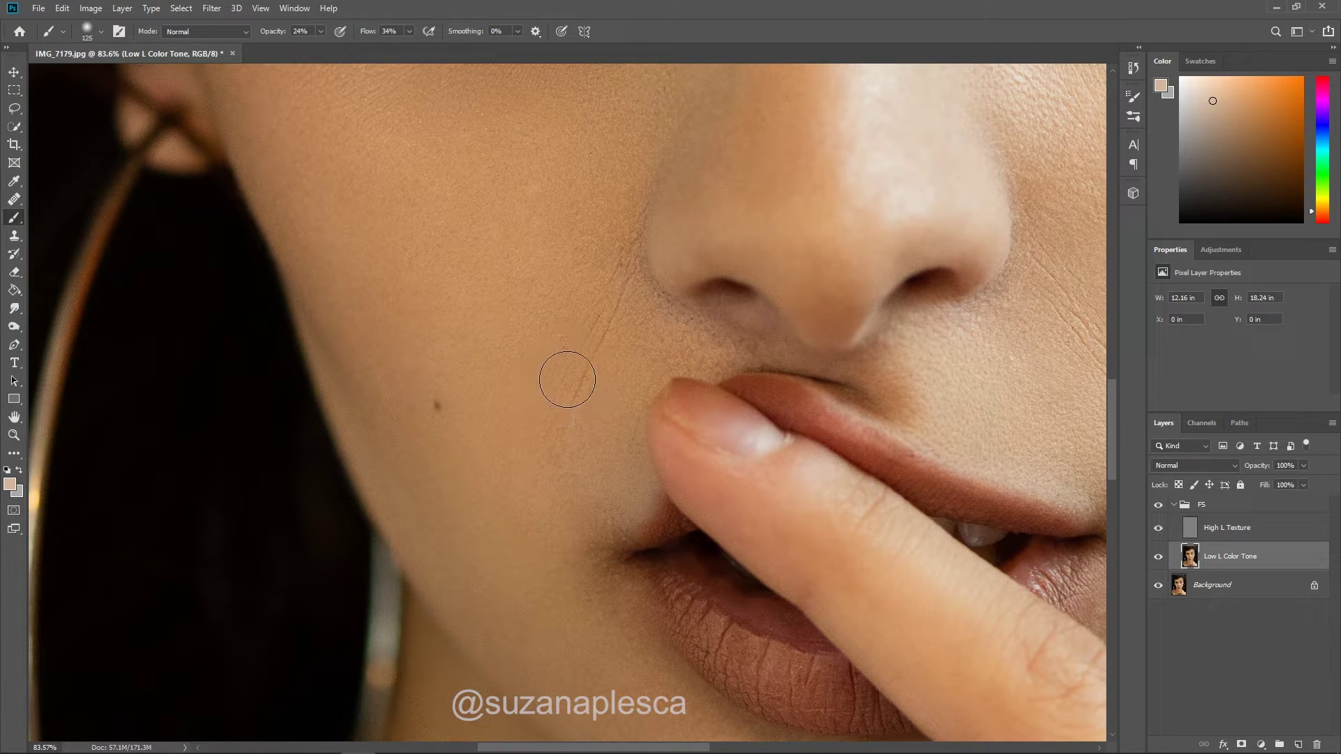
left_click(598, 428, "alt")
mouse_move(581, 437)
left_mouse_down()
mouse_move(549, 433)
mouse_move(555, 412)
mouse_move(564, 496)
mouse_move(560, 421)
left_mouse_up()
left_click(553, 418, "alt")
left_click(580, 345, "alt")
left_click(503, 464, "alt")
left_click(570, 468, "alt")
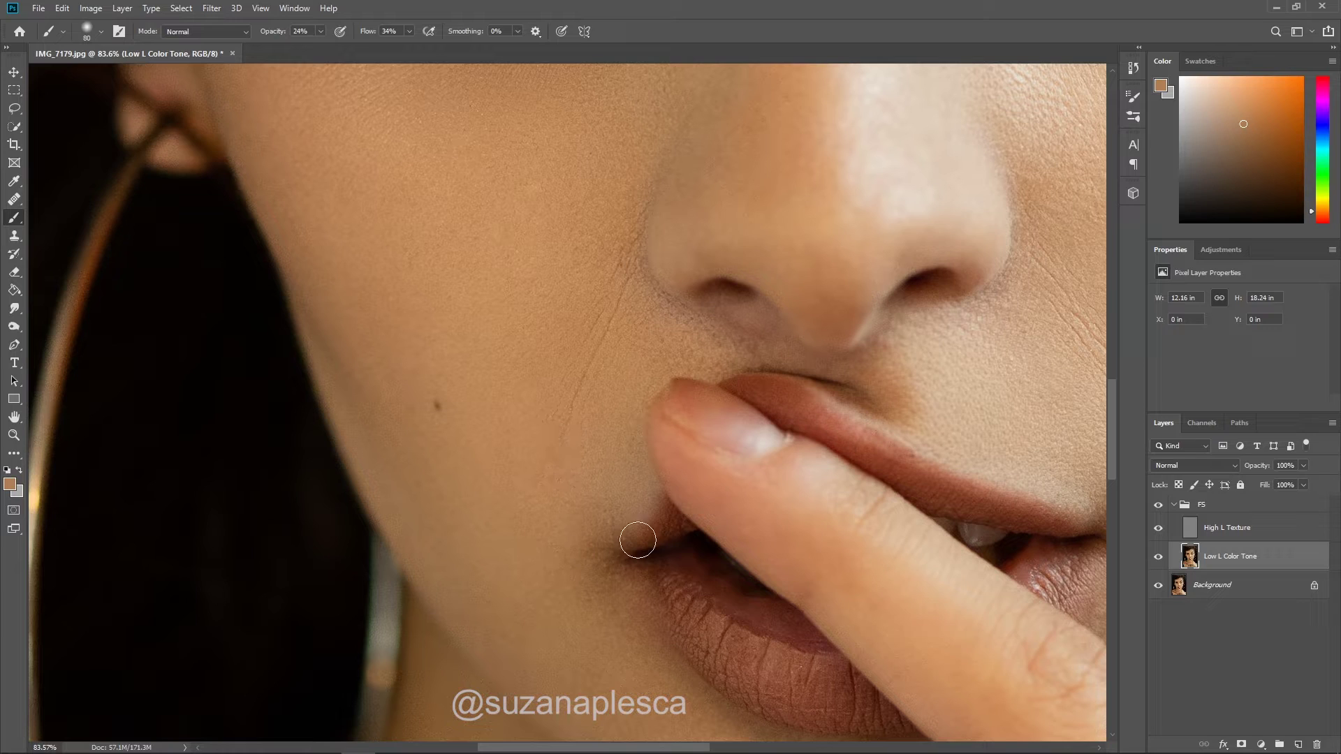
Step: Clone clean skin texture over the smile line crease on the High L Texture layer with the Clone Stamp at 20 px
left_click(12, 238)
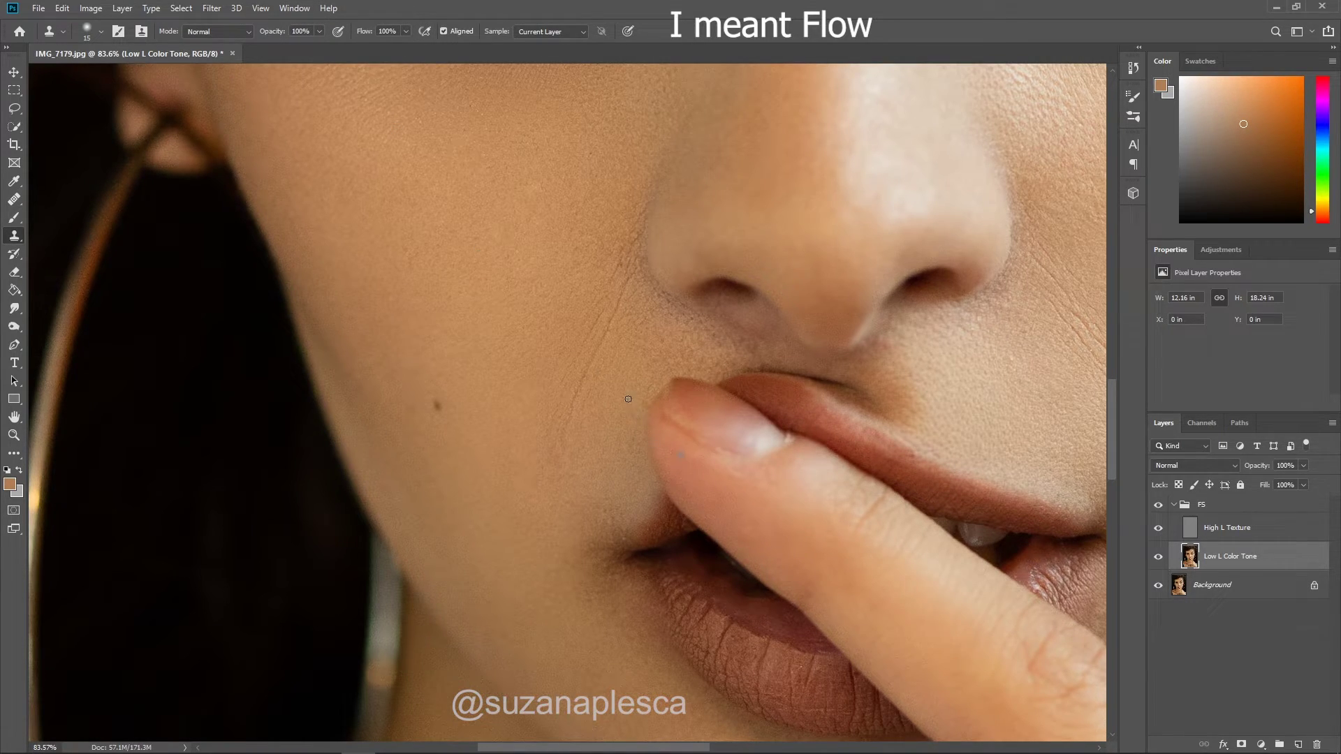
left_click(1236, 534)
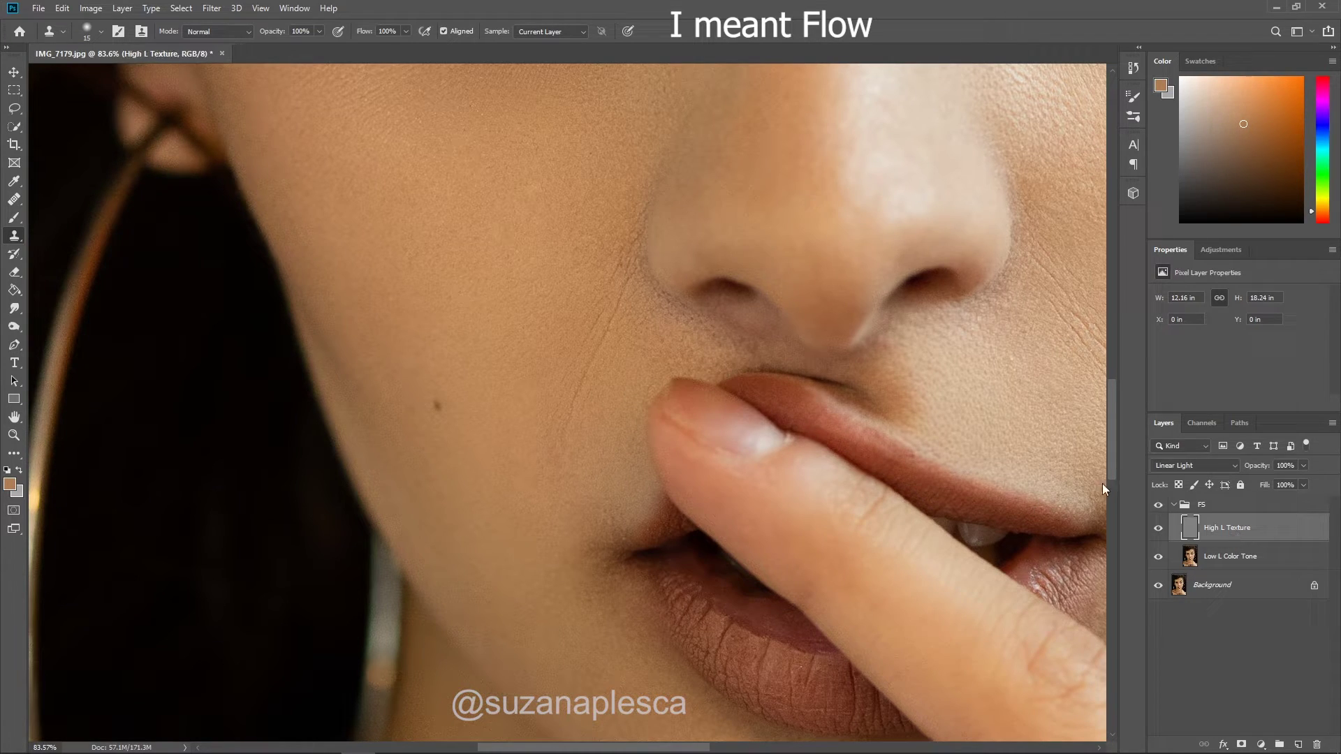
key("bracketright")
key("alt")
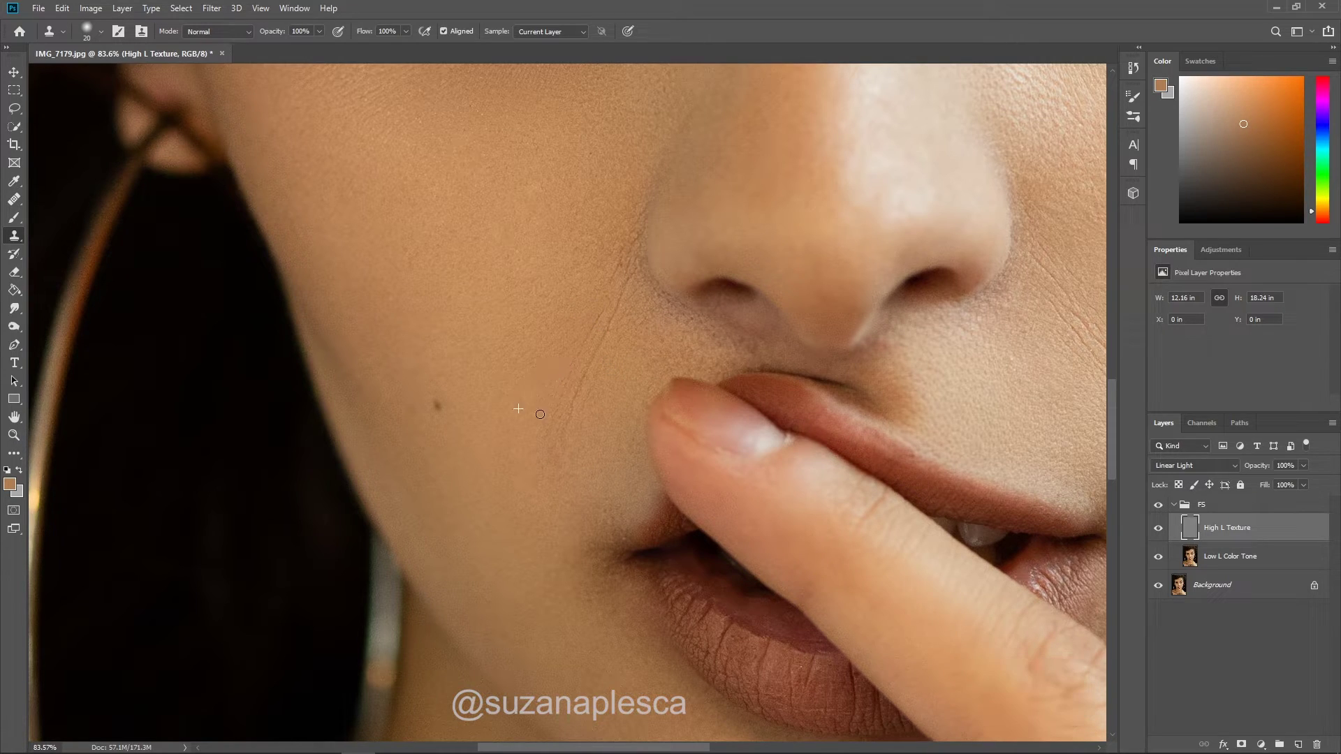
left_click_drag(551, 412, 546, 424)
left_click(604, 277, "alt")
Step: Set the Clone Stamp to 36% opacity and 60% flow, and enlarge it to 80 px
right_click(13, 239)
left_click(13, 239)
left_click(320, 32)
left_click(291, 49)
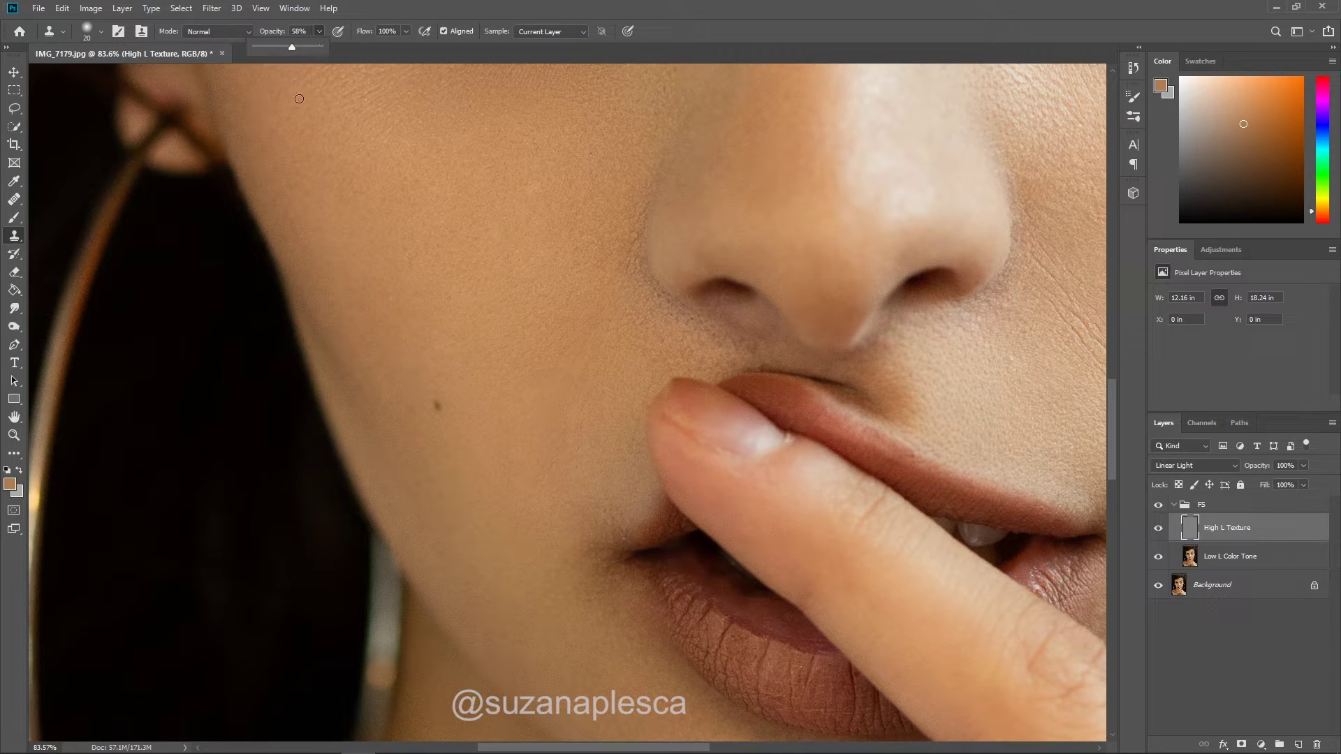
left_click(406, 32)
left_click(381, 46)
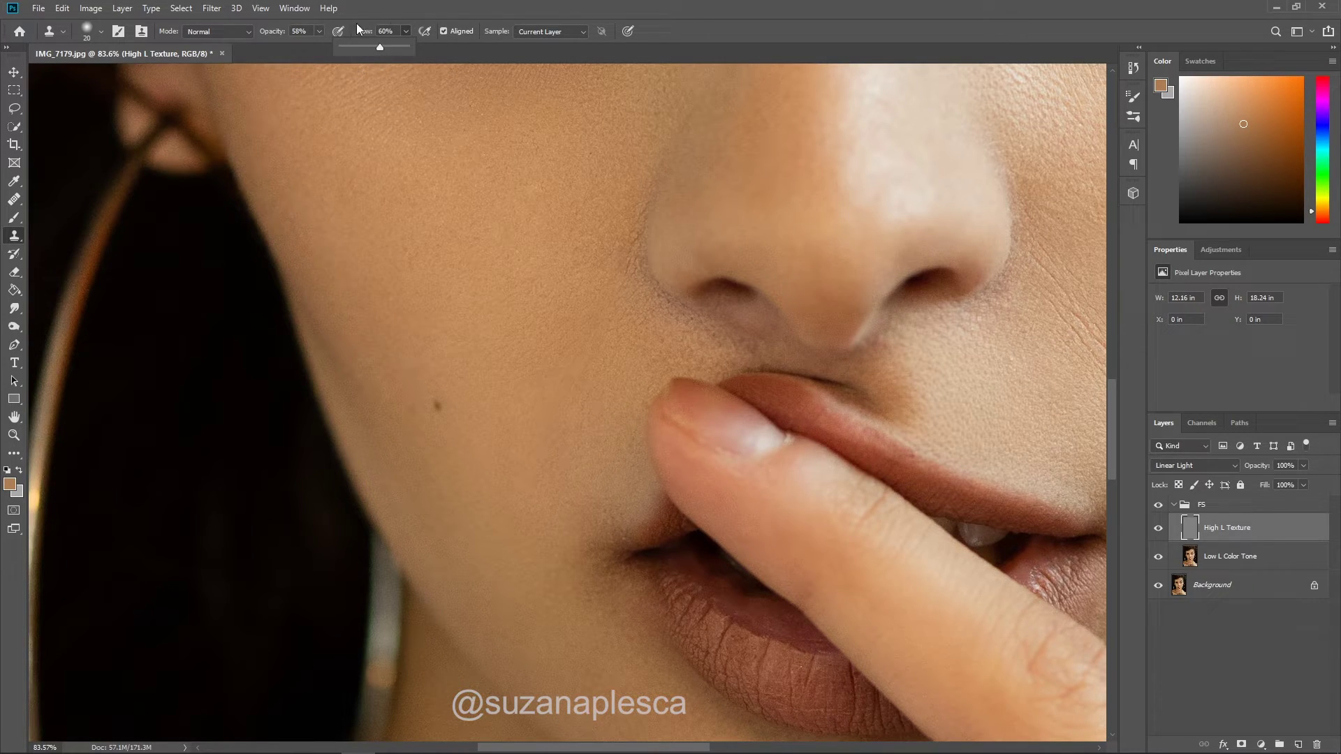
left_click(320, 32)
left_click(305, 48)
left_click(493, 5)
key("bracketright")
key("bracketright")
key("bracketright")
key("bracketright")
key("bracketright")
key("bracketright")
Step: Clone soft skin texture over the rest of the smile line between nostril and mouth, resampling nearby cheek areas
left_click(577, 281, "alt")
left_click(609, 269)
left_click_drag(610, 270, 622, 261)
left_click(588, 312)
left_click(559, 293, "alt")
left_click_drag(607, 215, 612, 224)
left_click(625, 310, "alt")
left_click_drag(592, 371, 612, 382)
left_click_drag(562, 320, 583, 296)
left_click_drag(577, 467, 582, 423)
left_click_drag(565, 293, 565, 282)
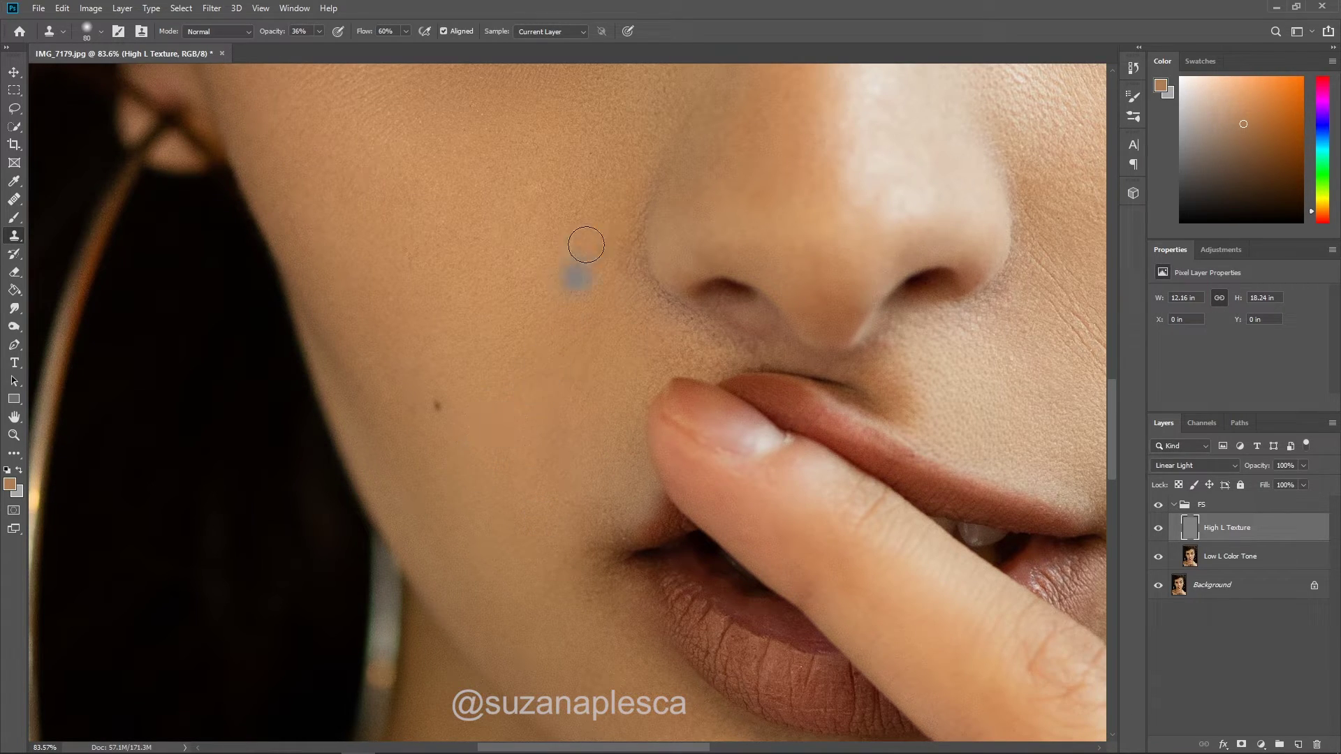
Step: Even the tone around the smile line and mouth corner on the Low L Color Tone layer with a 100 px Brush and sampled colors
left_click(14, 218)
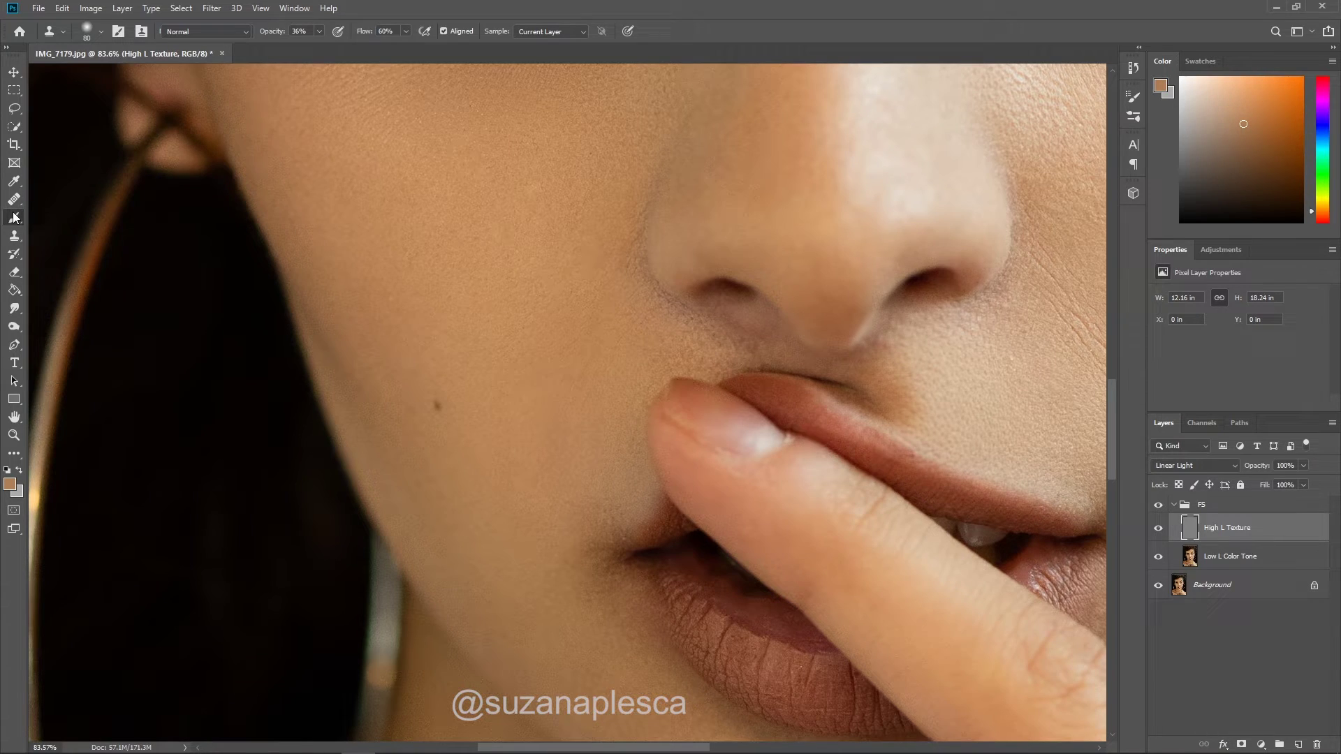
left_click(1253, 556)
key("bracketright")
key("bracketright")
left_click(539, 308, "alt")
left_click_drag(591, 436, 556, 436)
left_click(488, 483, "alt")
left_click(571, 594, "alt")
left_click_drag(612, 518, 591, 544)
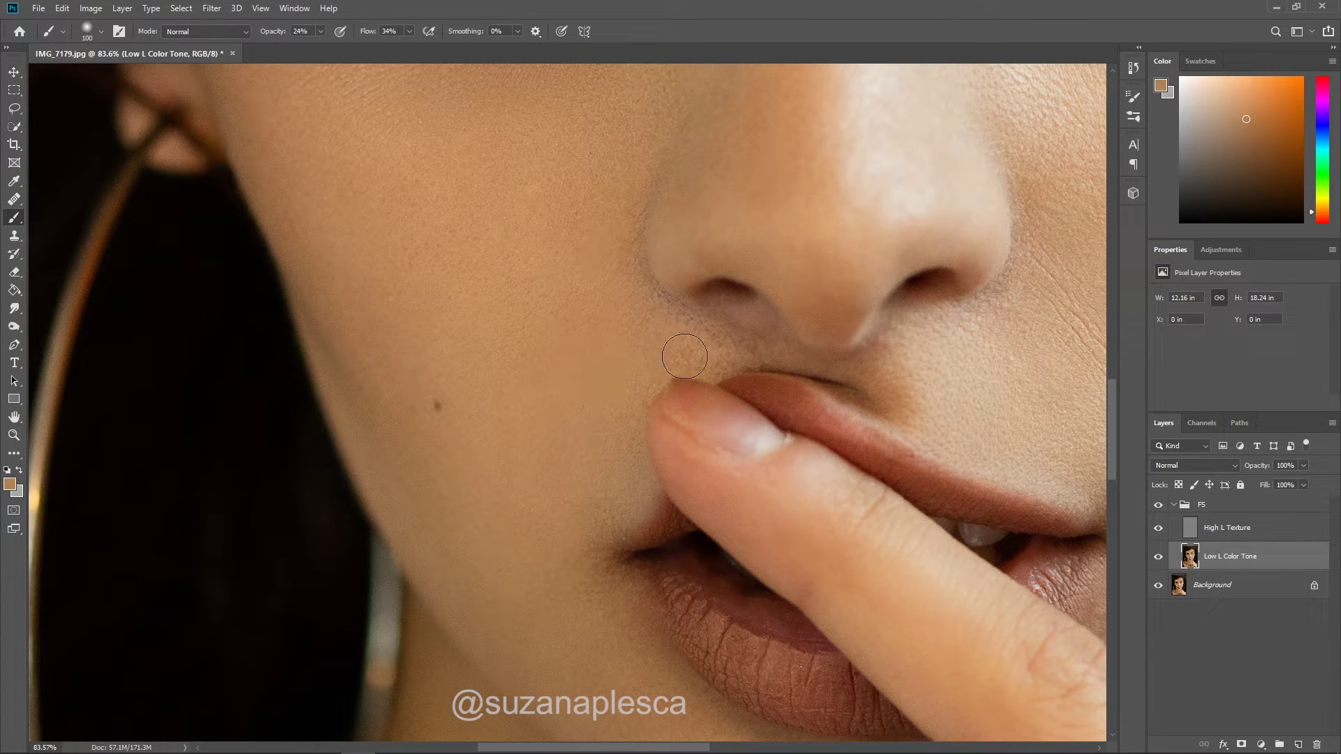
Step: Switch to the Healing Brush at 25 on the High L Texture layer and heal the marks beside the opposite mouth corner
scroll(524, 345, "down", 2)
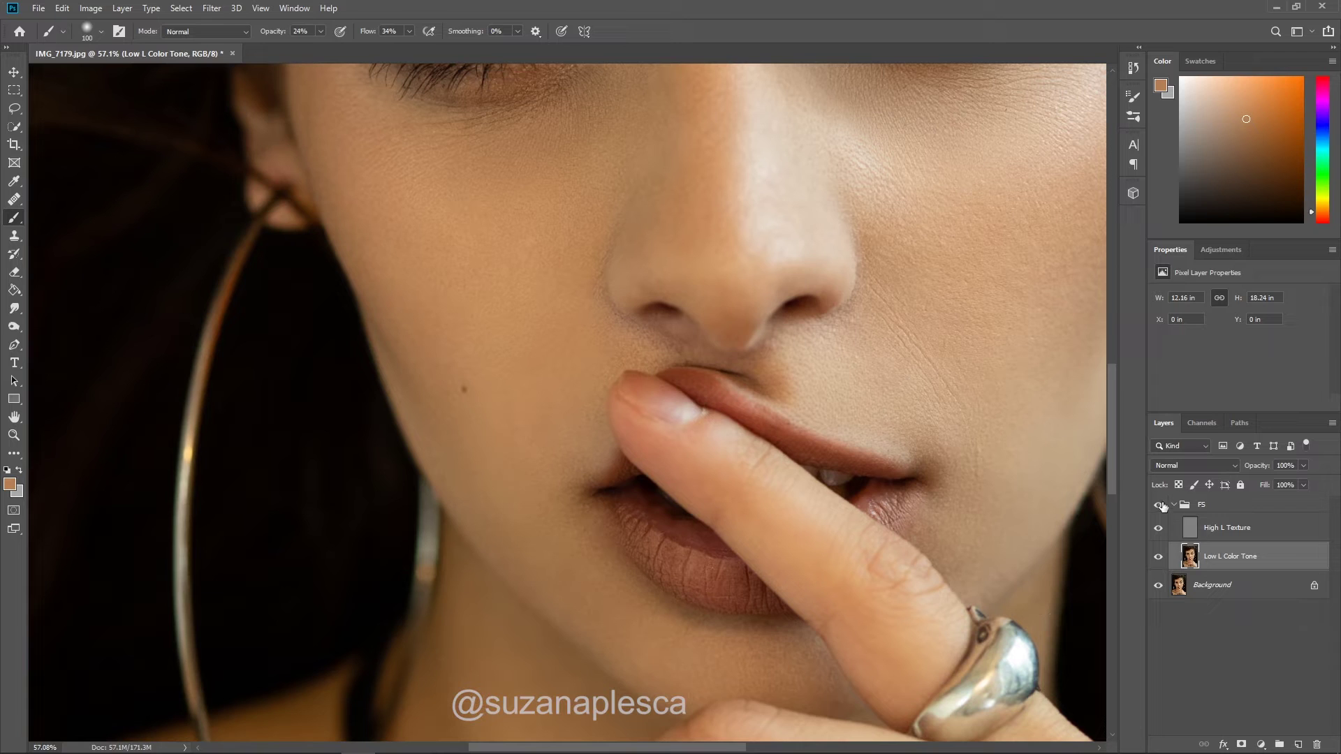
scroll(591, 484, "down", 2)
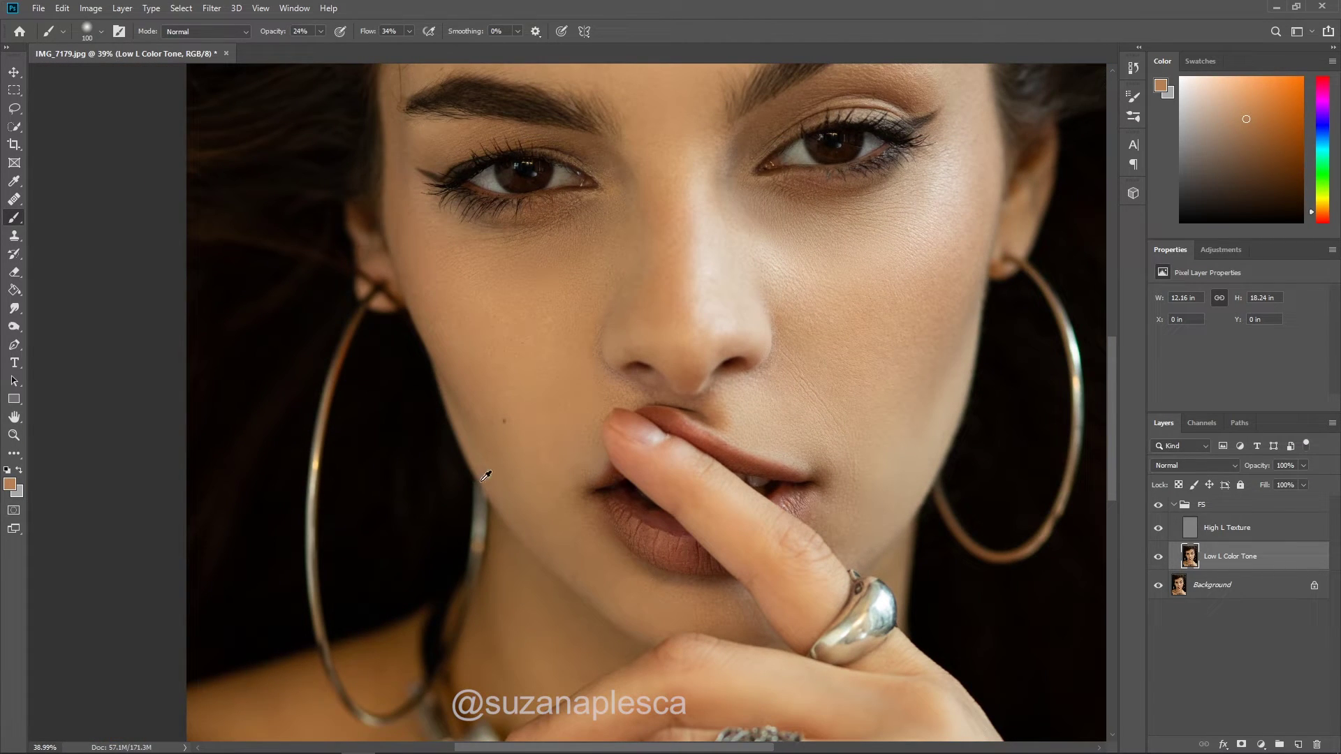
scroll(391, 436, "down", 1)
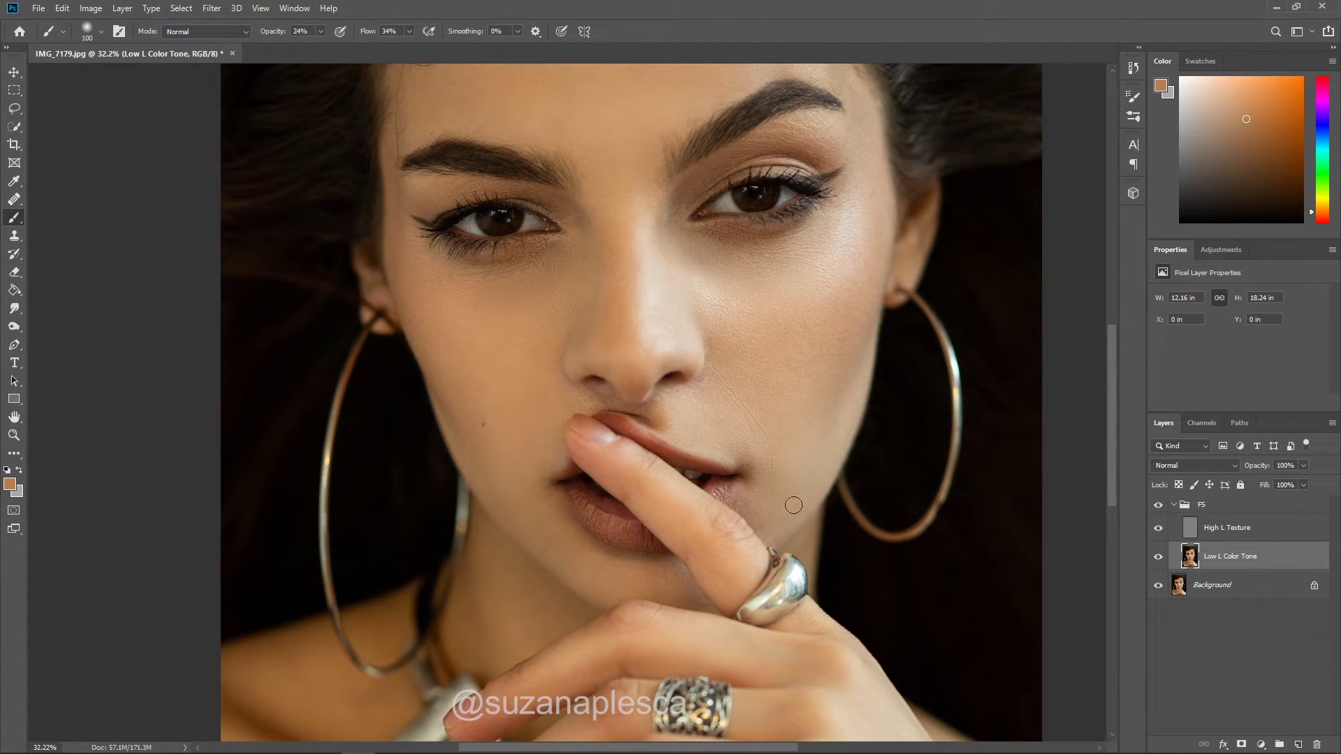
scroll(775, 380, "up", 4)
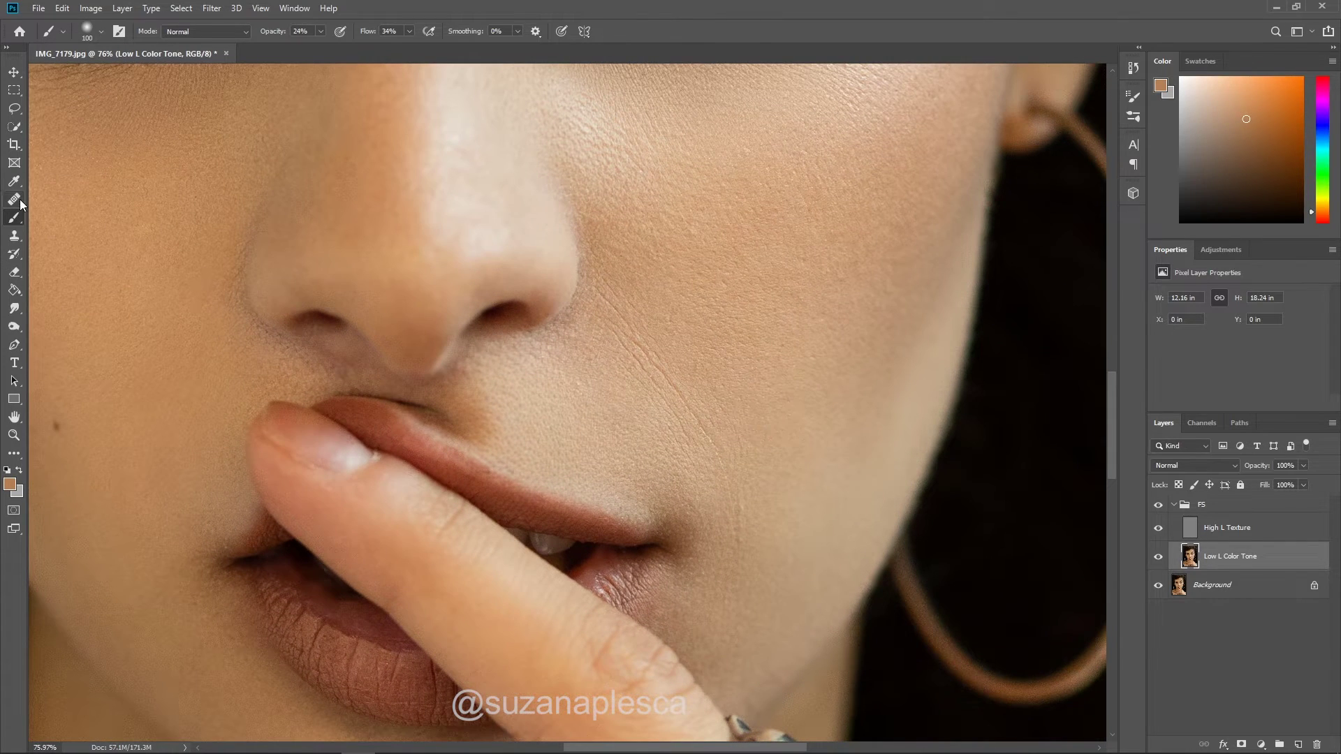
left_click(15, 199)
left_click(1255, 532)
scroll(767, 484, "down", 1)
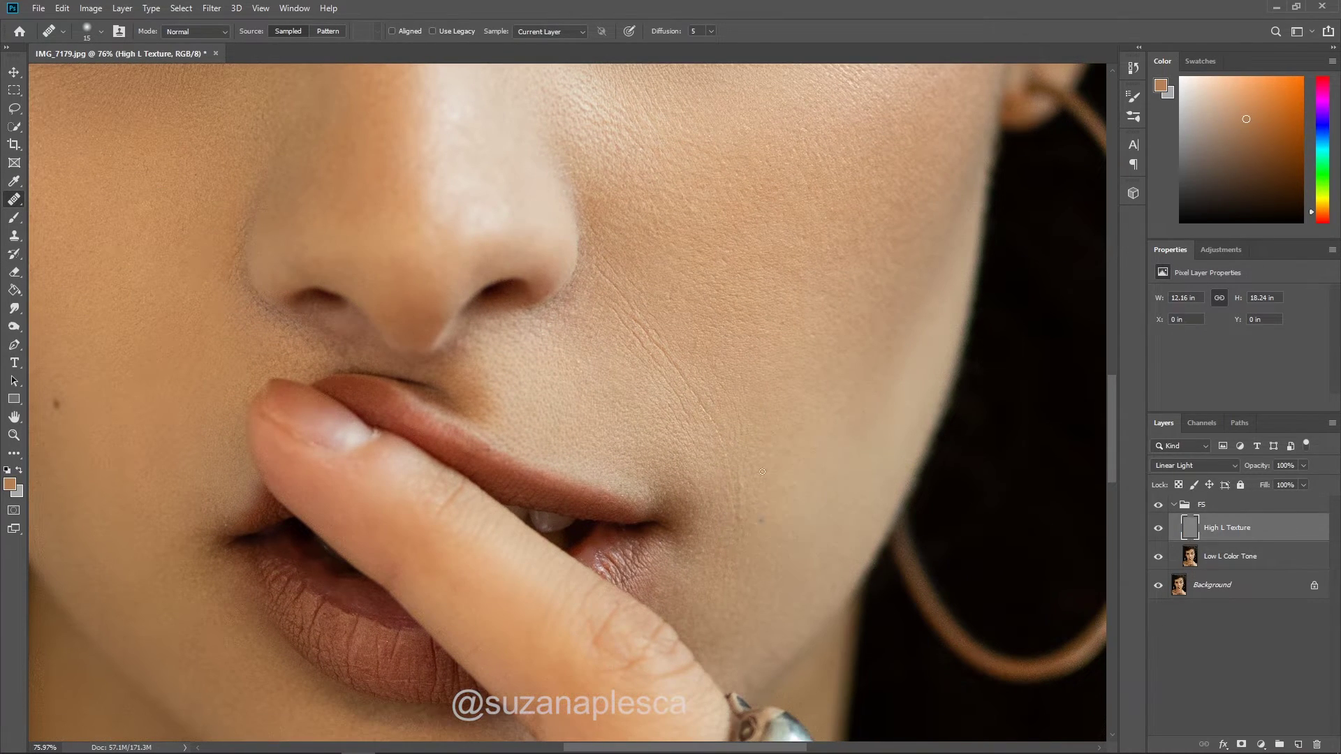
key("bracketright")
scroll(697, 519, "up", 1)
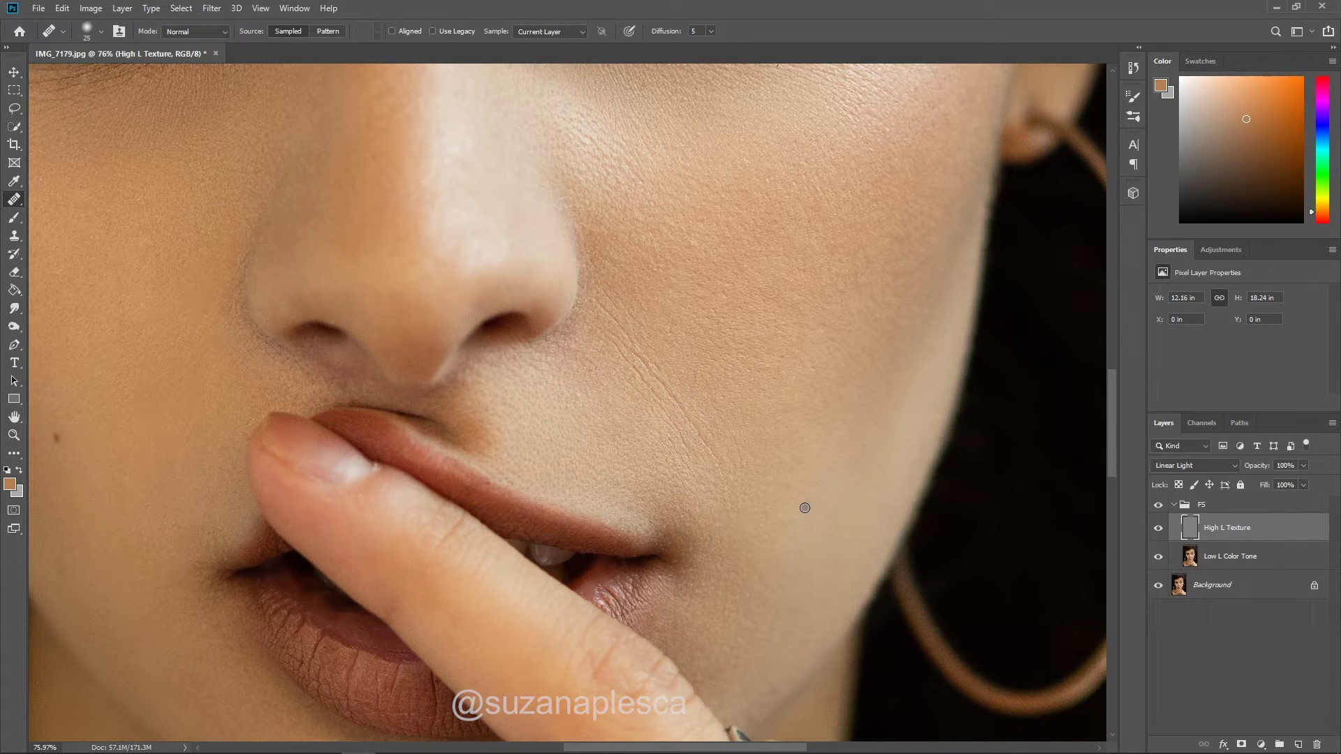
key("bracketleft")
key("bracketleft")
key("bracketleft")
key("bracketright")
Step: Switch to the Clone Stamp, set its opacity and flow to 100%, and reduce it to 30 px
left_click(14, 236)
left_click(405, 31)
left_click_drag(408, 43, 451, 52)
key("bracketleft")
key("bracketleft")
key("bracketleft")
key("bracketleft")
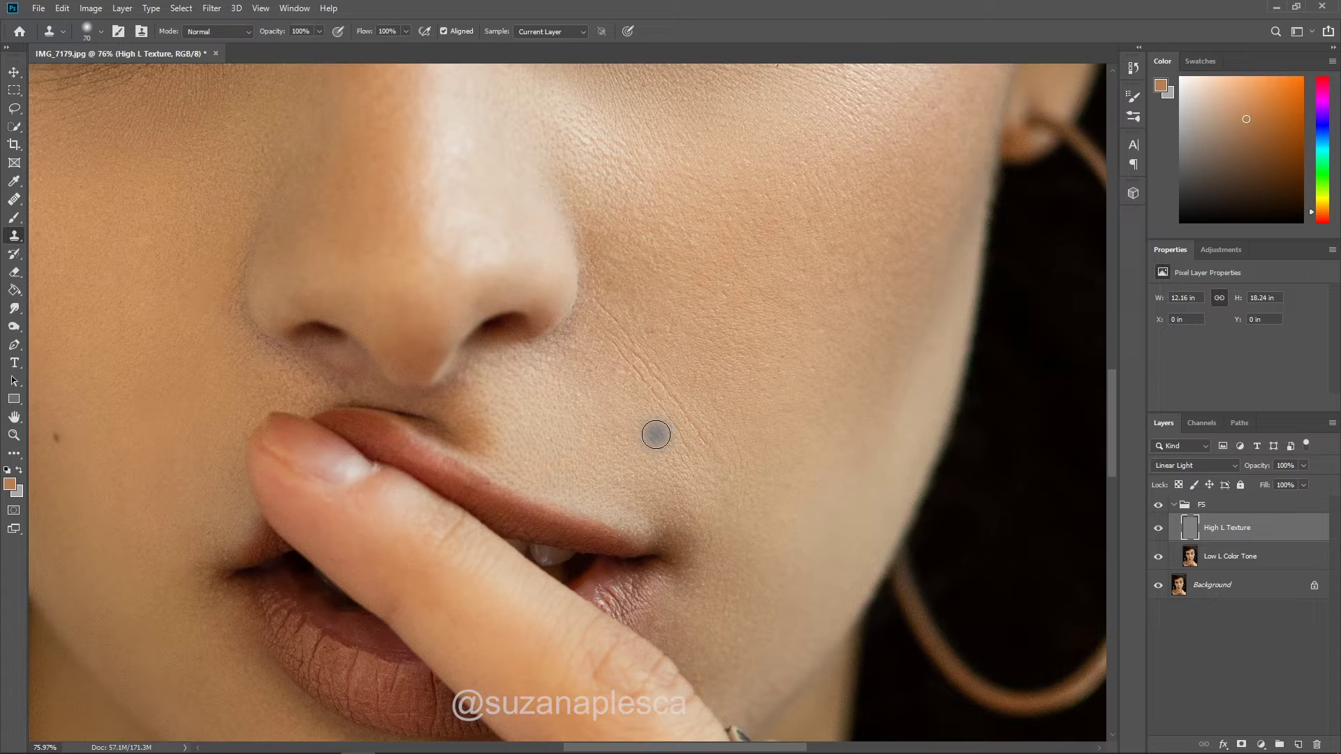
key("bracketleft")
key("bracketleft")
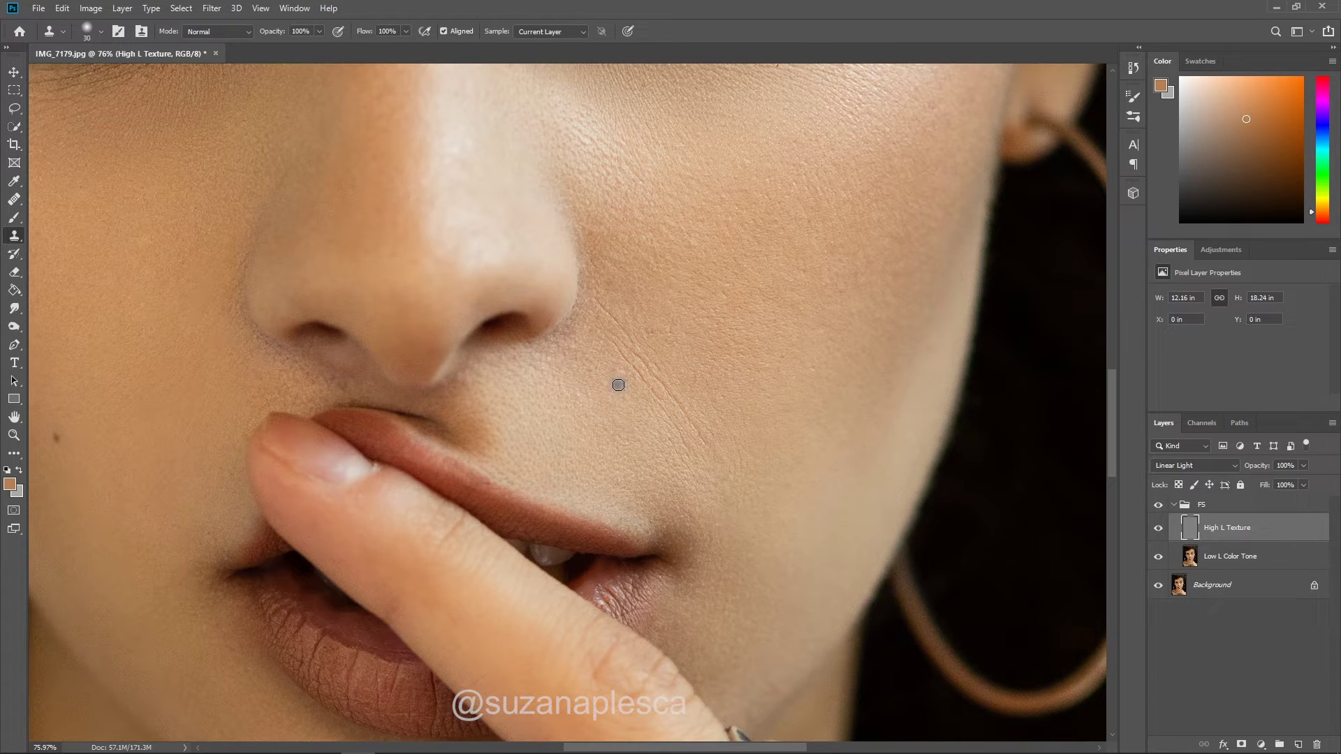
Step: Clone clean skin texture along the opposite smile line crease from the nostril toward the mouth corner, resampling nearby skin
left_click(611, 358, "alt")
left_click_drag(622, 354, 688, 450)
left_click(655, 447, "alt")
left_click(658, 448, "alt")
left_click(767, 499, "alt")
left_click(621, 300, "alt")
left_click_drag(604, 306, 694, 428)
left_click(624, 364, "alt")
Step: Heal the remaining texture marks on the skin beside the nostril with the Healing Brush at 25
scroll(755, 410, "down", 1)
left_click(14, 199)
scroll(637, 339, "up", 1)
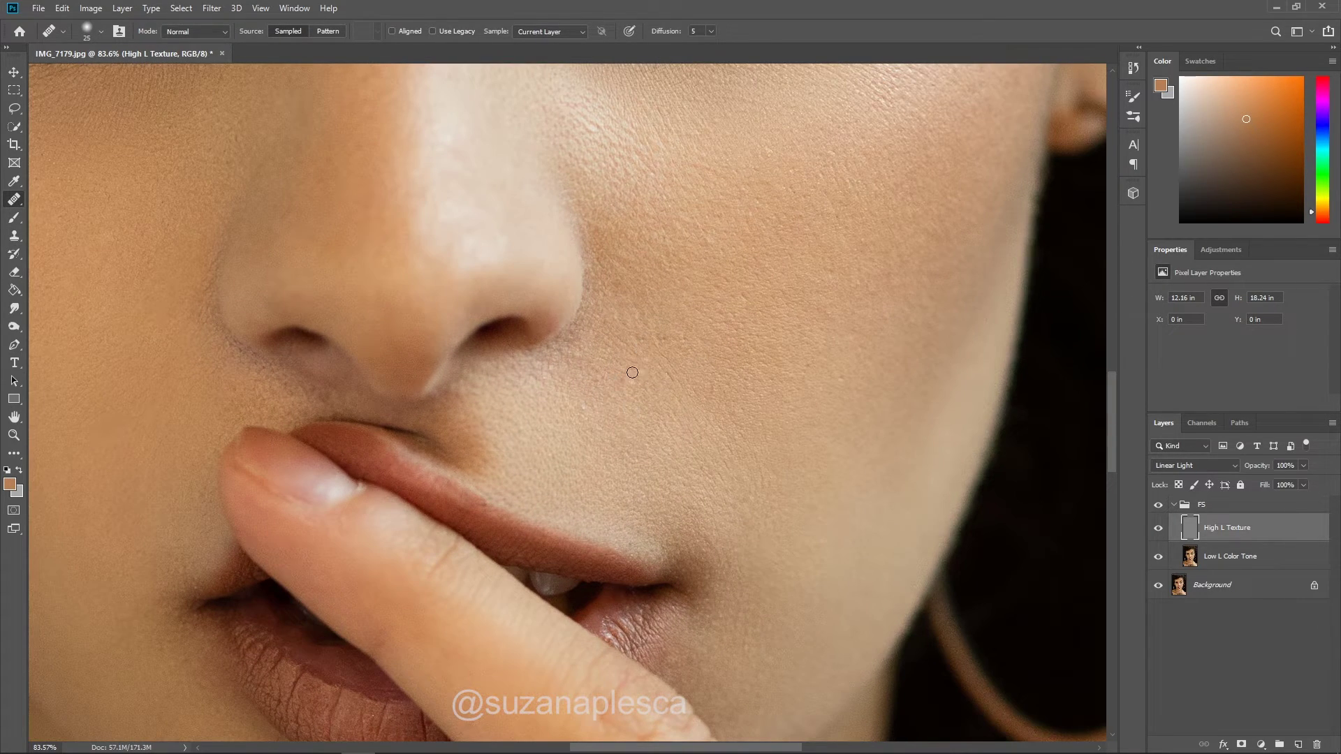
scroll(717, 370, "down", 1)
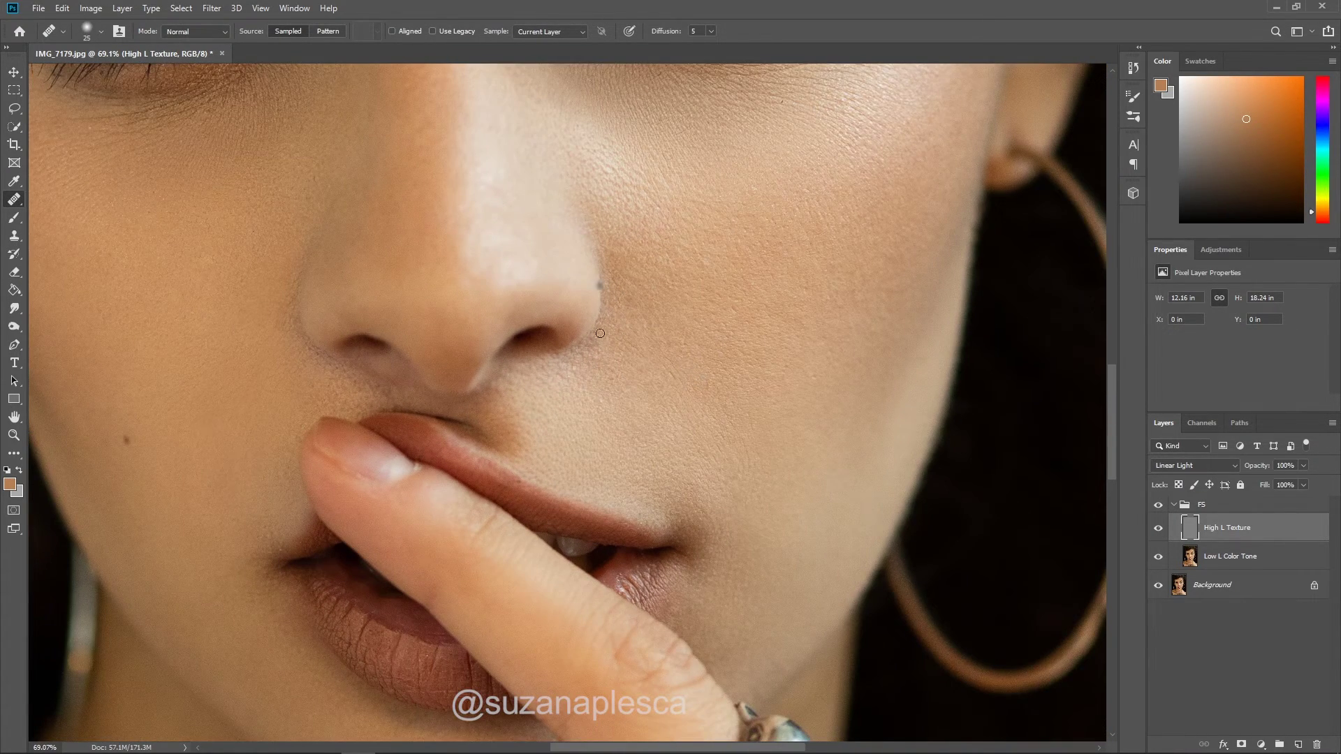
Step: Smooth the cheek texture beside the nose and mouth with the Clone Stamp at 41% opacity, 56% flow and 70 px
left_click(14, 235)
left_click(405, 32)
left_click_drag(402, 47, 379, 47)
key("bracketright")
key("bracketright")
key("bracketright")
key("bracketright")
key("bracketright")
key("bracketright")
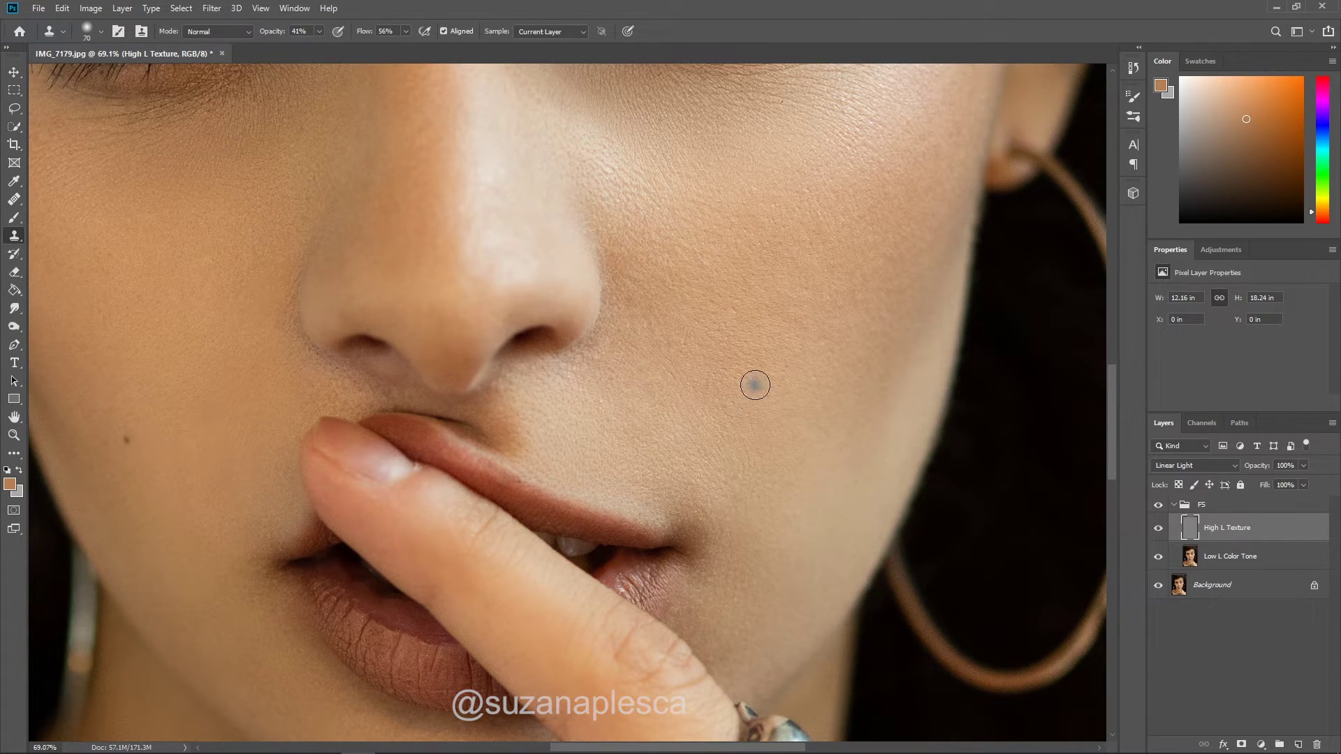
mouse_move(744, 386)
left_mouse_down()
mouse_move(723, 425)
mouse_move(727, 463)
left_mouse_up()
left_click_drag(699, 367, 657, 318)
left_click_drag(677, 440, 666, 420)
Step: Compare the whole face with and without the FS group's retouching
scroll(722, 380, "down", 3)
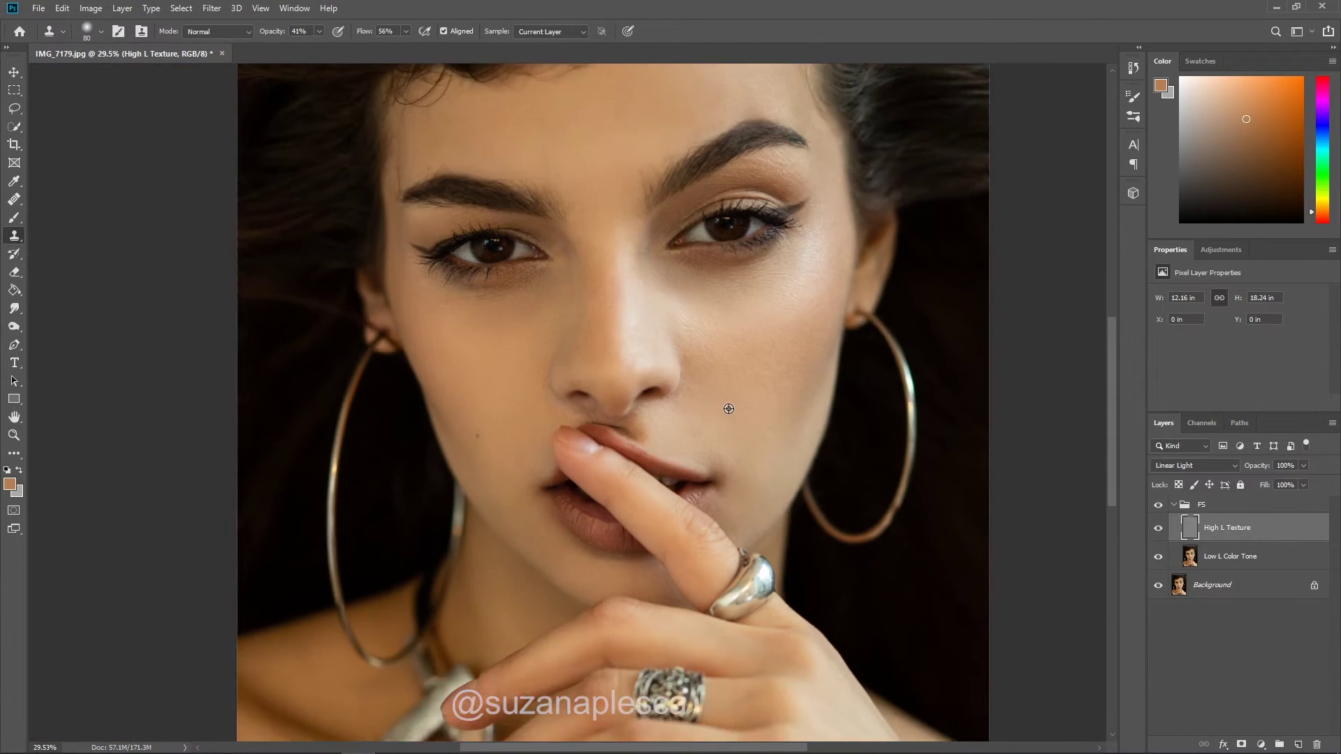
scroll(761, 425, "down", 2)
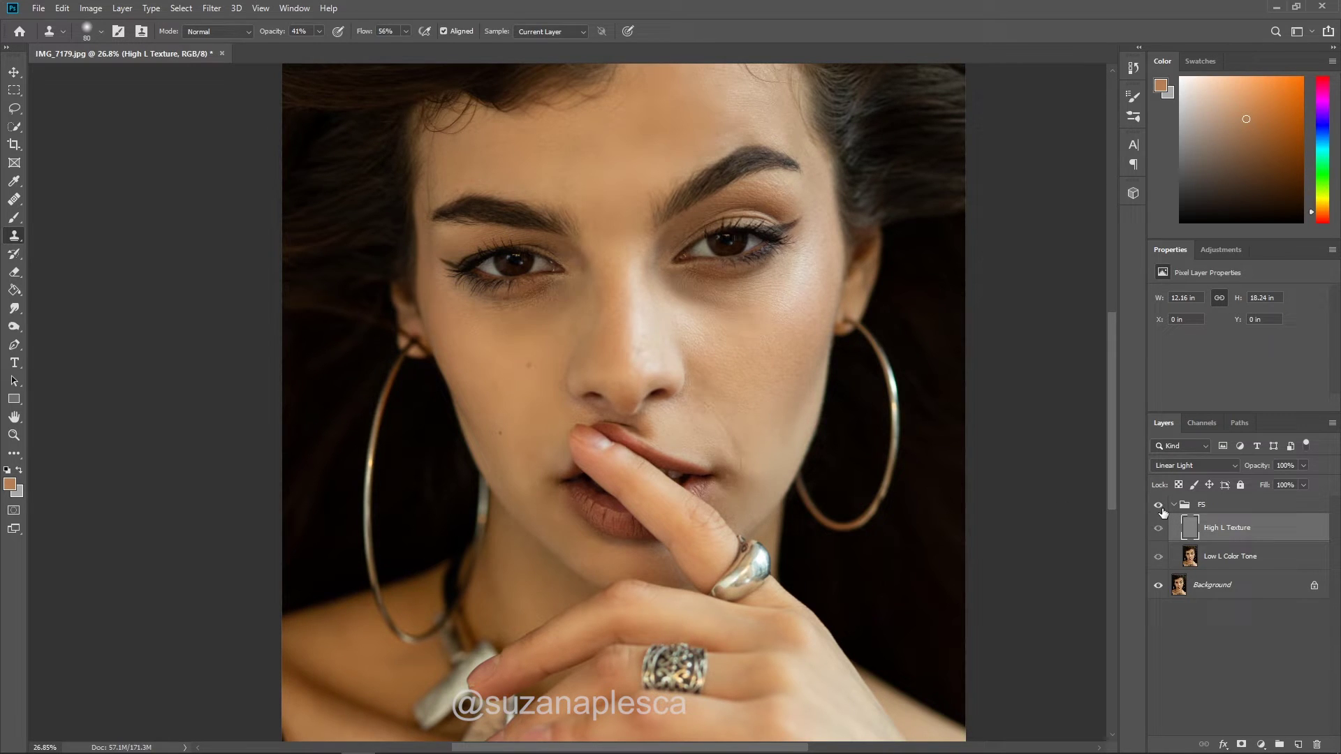
scroll(562, 318, "up", 2)
scroll(562, 319, "up", 2)
scroll(562, 319, "down", 1)
scroll(602, 521, "down", 1)
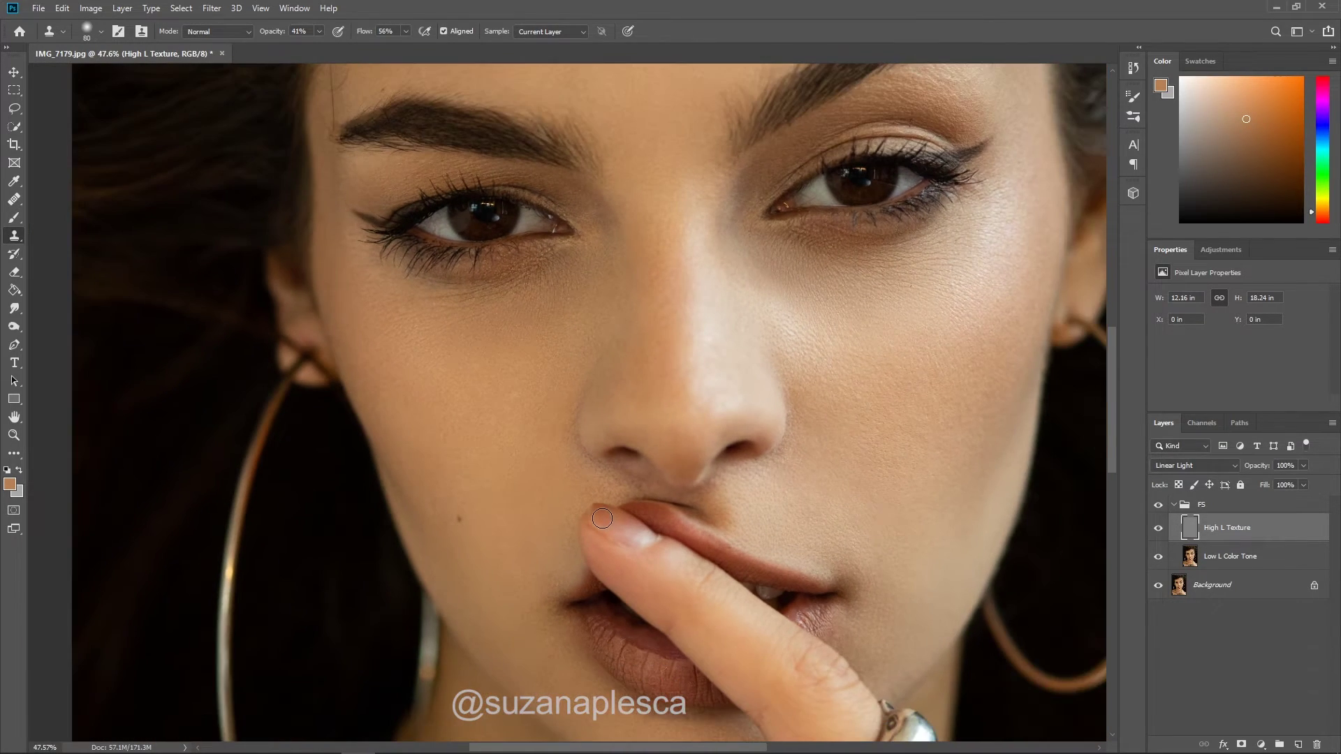
Step: Inspect the skin around both eyes, the nose bridge and the forehead for remaining texture flaws
scroll(602, 519, "up", 1)
scroll(602, 518, "up", 2)
key("j")
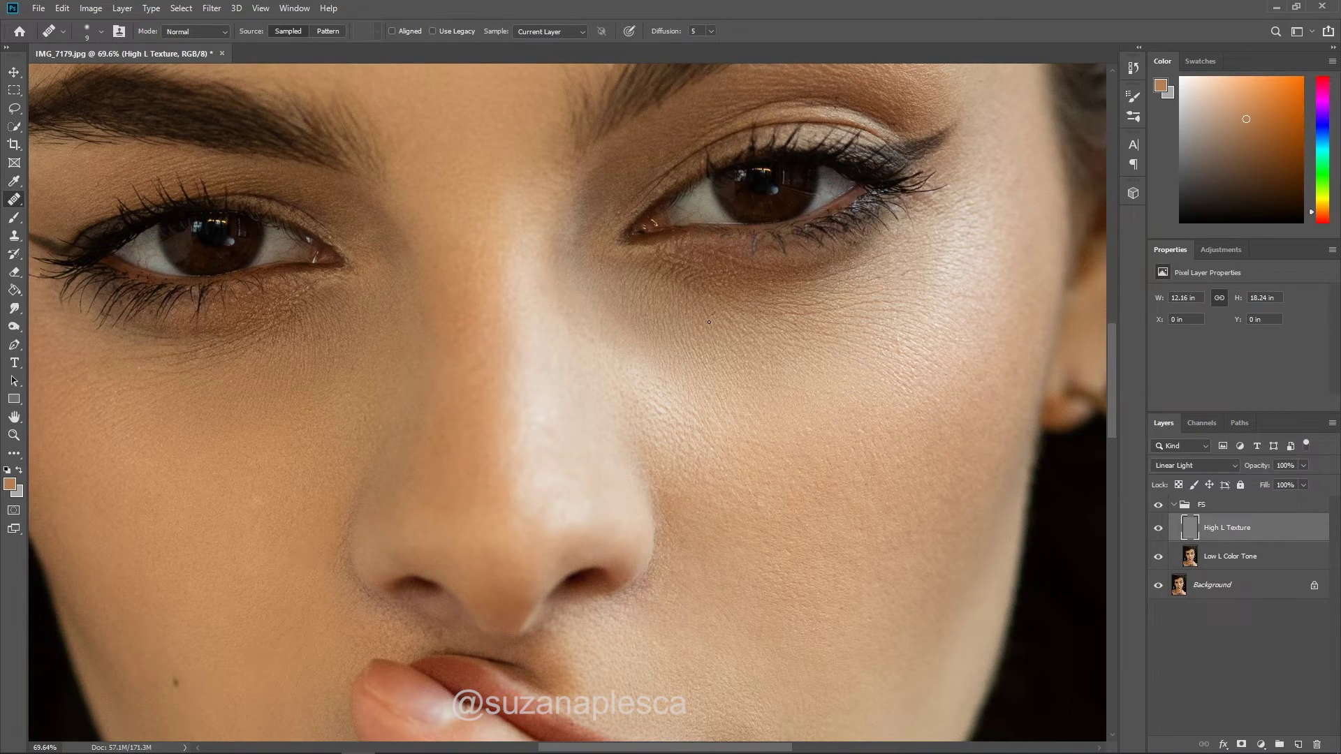
scroll(696, 335, "down", 4)
scroll(696, 312, "up", 5)
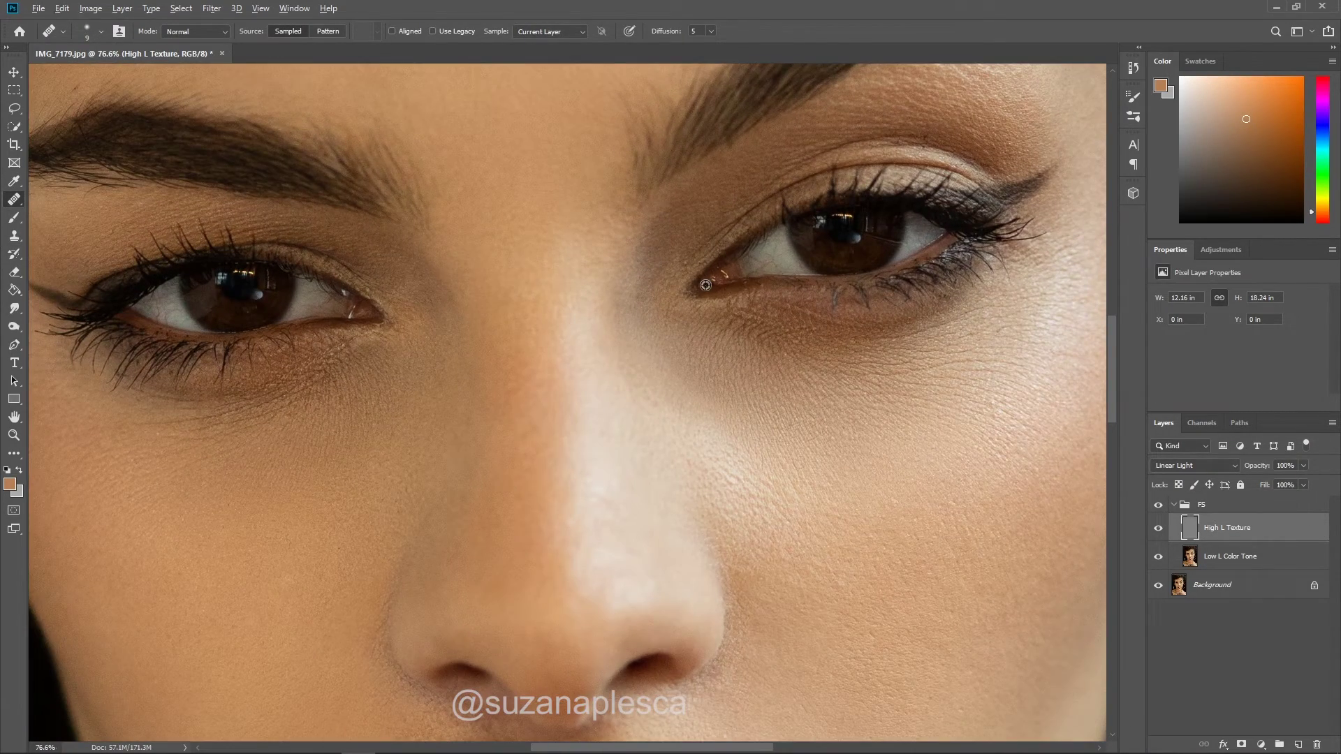
scroll(706, 285, "up", 2)
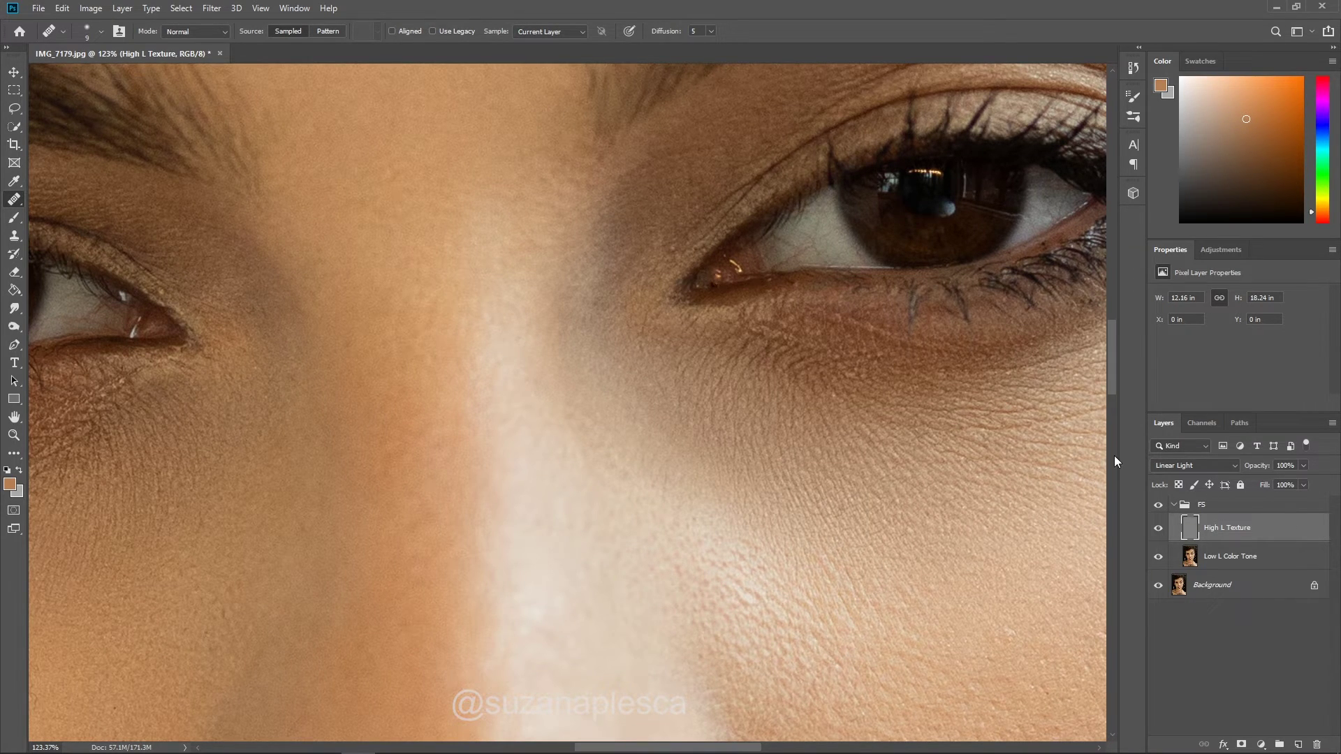
scroll(716, 284, "down", 3)
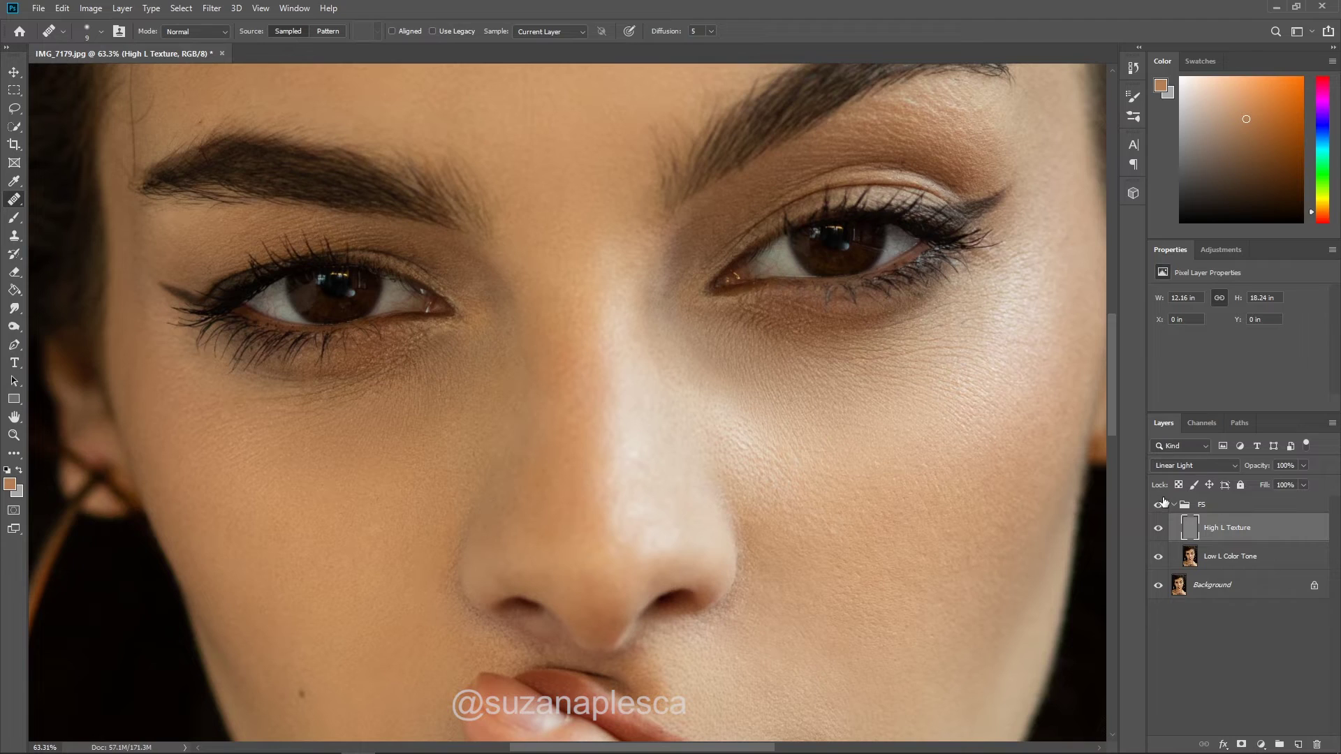
scroll(868, 312, "up", 4)
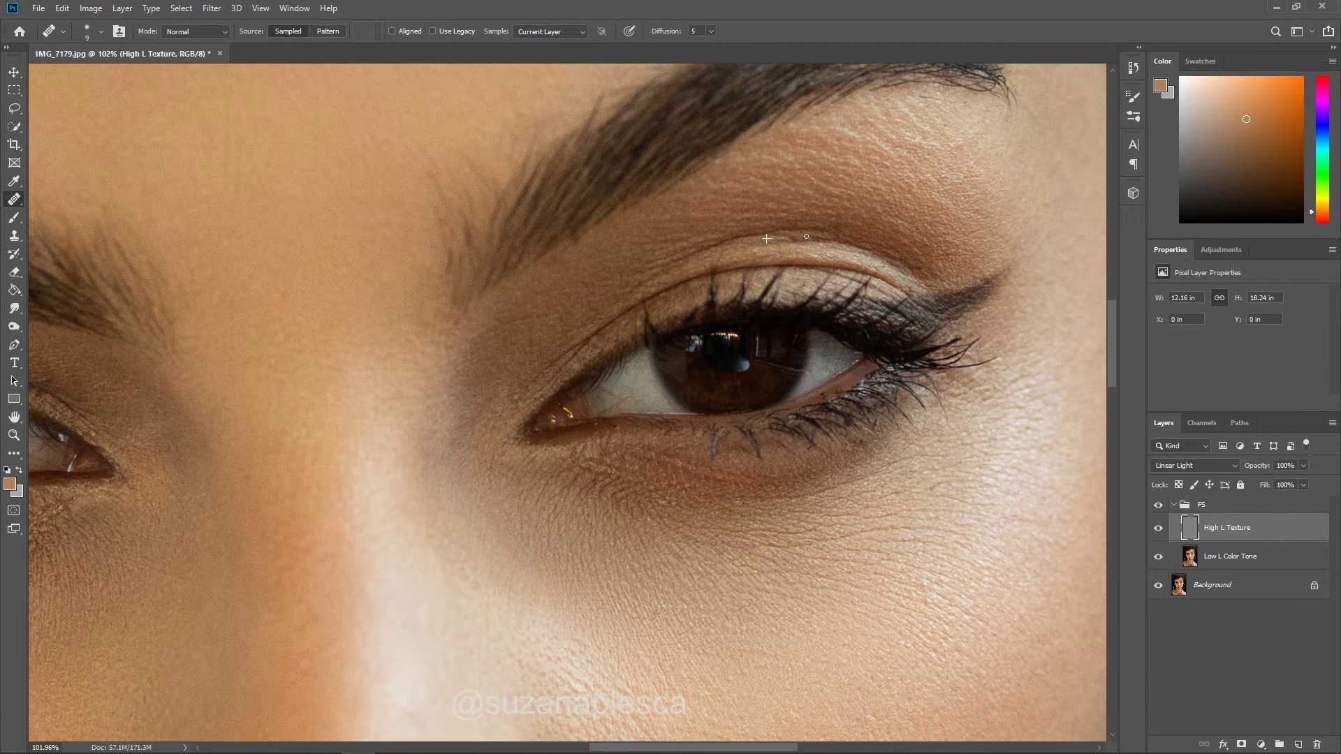
scroll(808, 236, "down", 4)
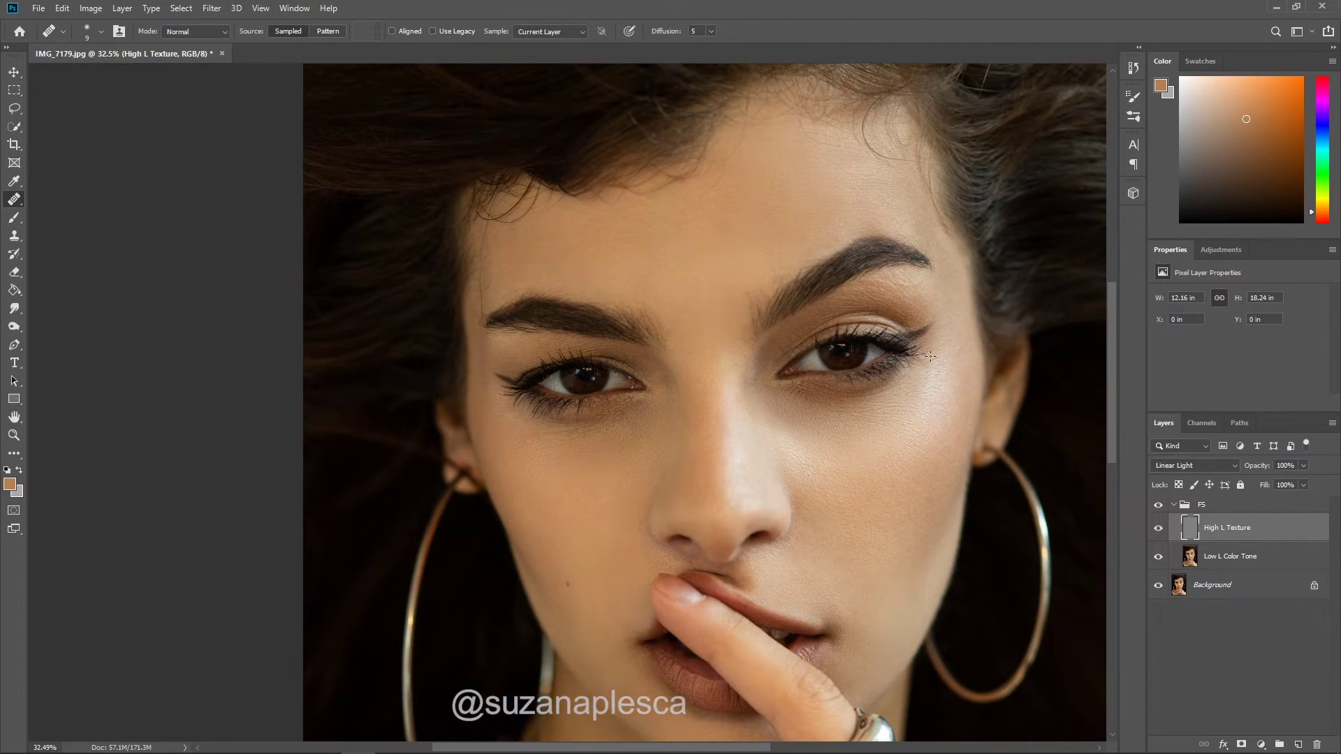
scroll(864, 158, "up", 1)
key("bracketright")
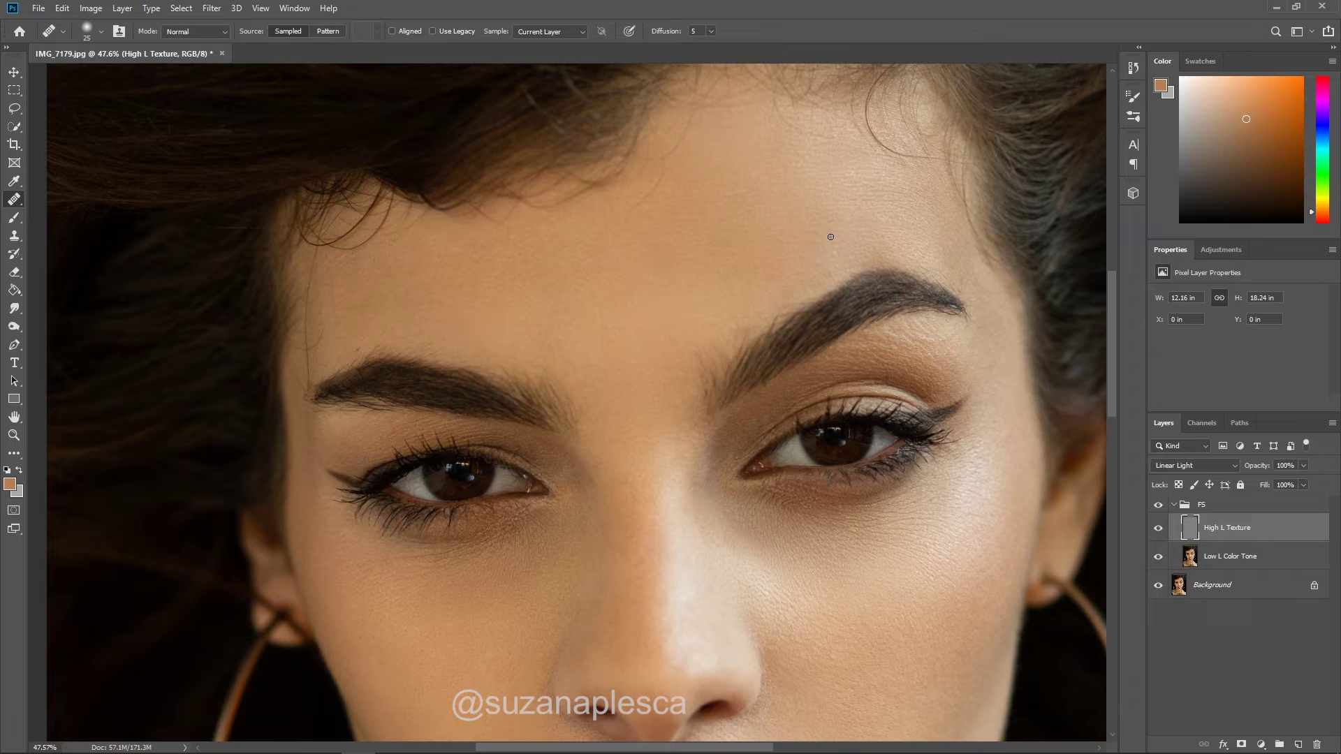
Step: Heal the stray hair on the temple beside the eyebrow on High L Texture with the Healing Brush at 25
scroll(966, 304, "down", 3)
scroll(407, 311, "up", 6)
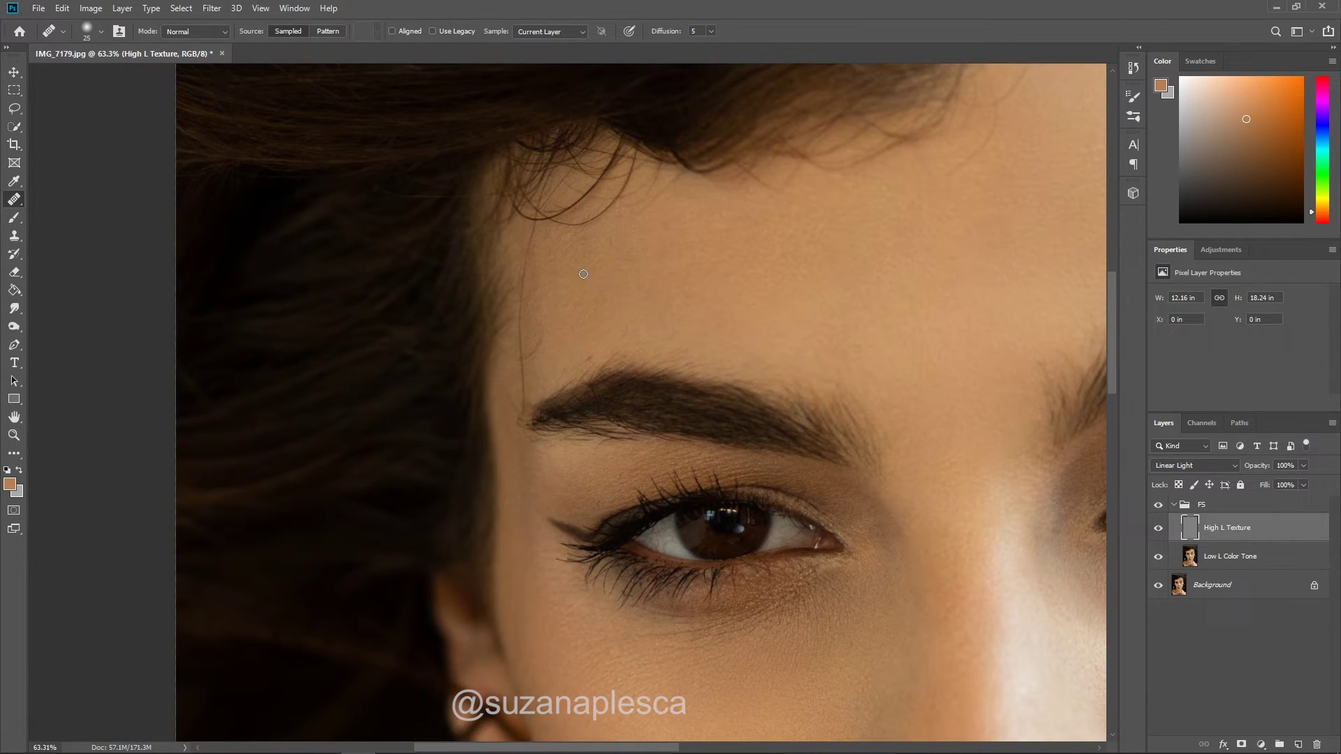
left_click(543, 258, "alt")
left_click(567, 304)
left_click(521, 341)
Step: On Low L Color Tone, heal the dark trace of the stray hair along the temple, resampling nearby forehead skin
left_click(1231, 556)
left_click(635, 396)
left_click(651, 389)
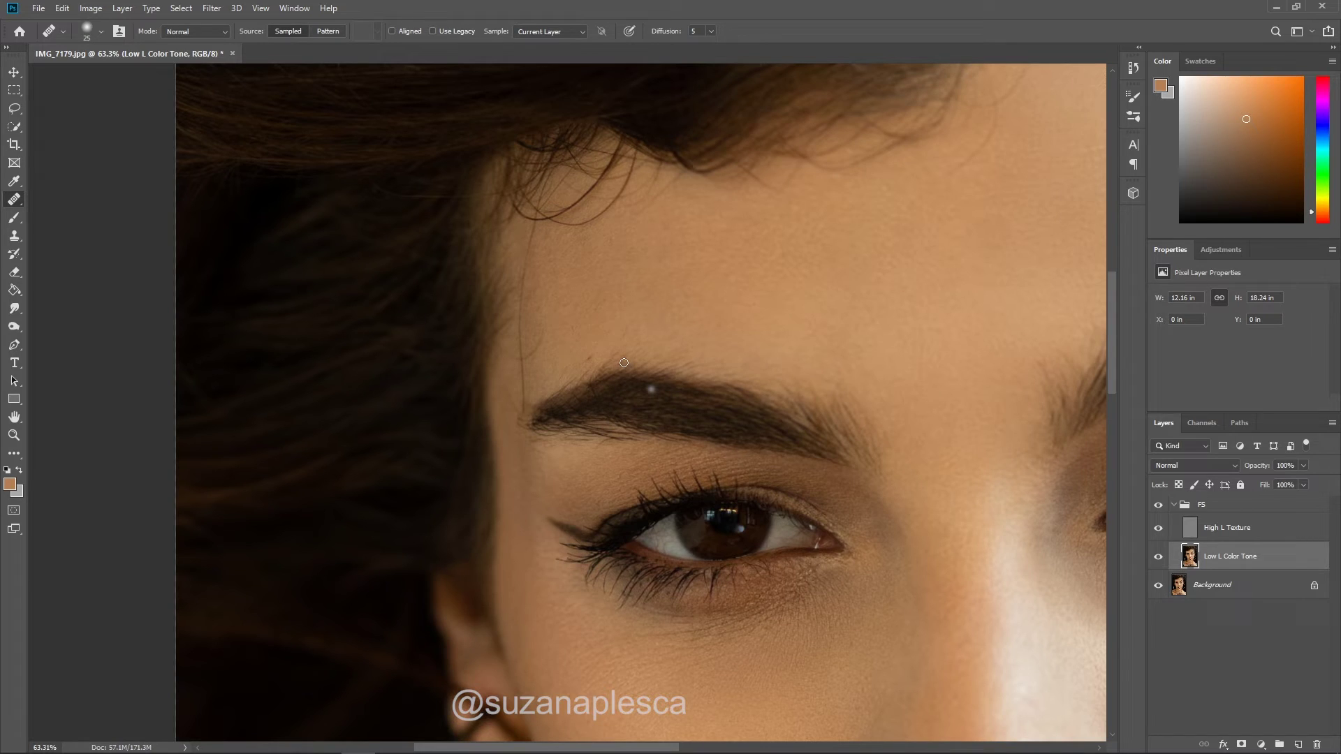
left_click(536, 242)
left_click(550, 269, "alt")
left_click_drag(532, 233, 525, 223)
left_click(565, 254, "alt")
mouse_move(528, 277)
left_mouse_down()
mouse_move(545, 338)
mouse_move(515, 356)
mouse_move(522, 367)
left_mouse_up()
left_click(564, 300, "alt")
left_click(558, 298, "alt")
left_click_drag(524, 312, 523, 270)
Step: Heal the uneven tone above the outer end of the eyebrow and along the hairline on Low L Color Tone
left_click(578, 281, "alt")
mouse_move(598, 324)
left_mouse_down()
mouse_move(570, 362)
mouse_move(632, 294)
mouse_move(631, 336)
mouse_move(650, 286)
mouse_move(589, 312)
mouse_move(630, 275)
mouse_move(555, 341)
left_mouse_up()
left_click(633, 295, "alt")
left_click(650, 287, "alt")
left_click(630, 275, "alt")
left_click(614, 268, "alt")
left_click_drag(555, 261, 573, 294)
left_click(572, 302, "alt")
mouse_move(515, 355)
left_mouse_down()
mouse_move(544, 343)
mouse_move(515, 317)
left_mouse_up()
Step: Heal the remaining hair trace near the eyebrow's outer end on High L Texture with the Healing Brush at 20
key("alt+bracketright")
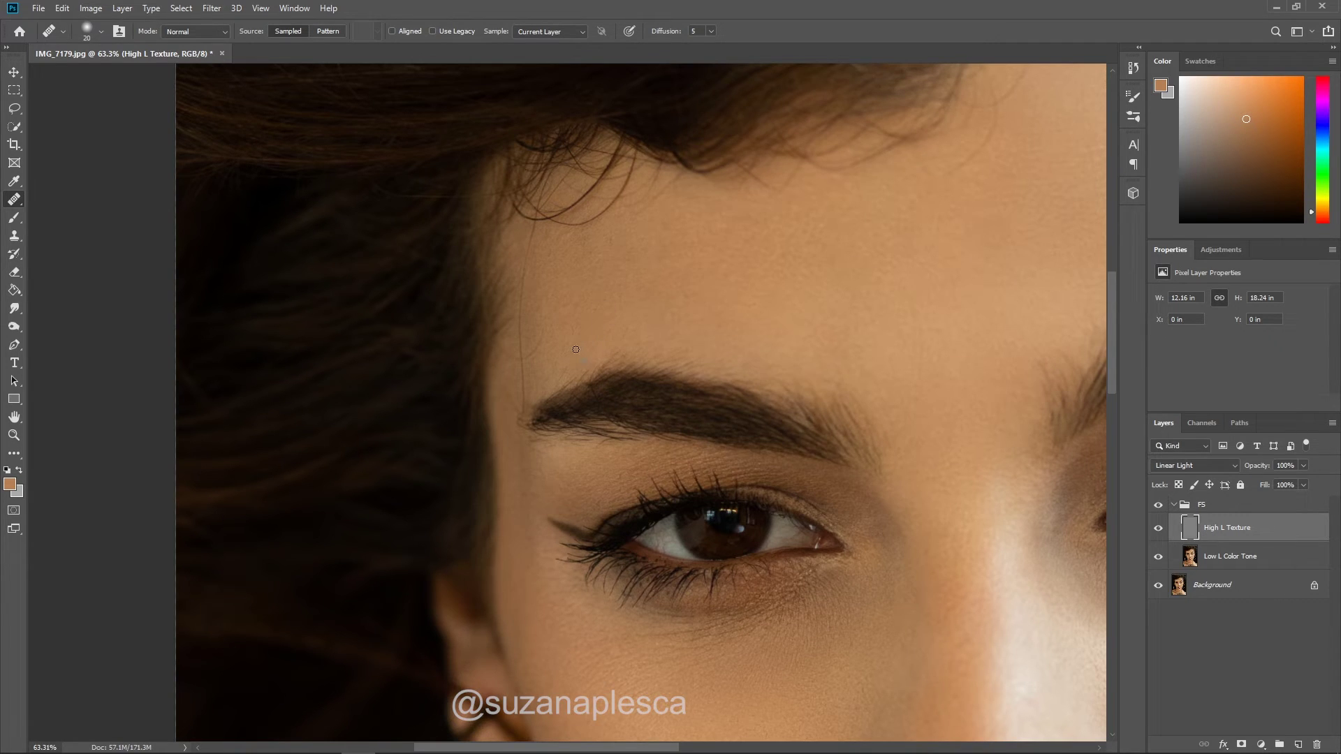
left_click_drag(536, 347, 531, 353)
left_click_drag(520, 350, 521, 373)
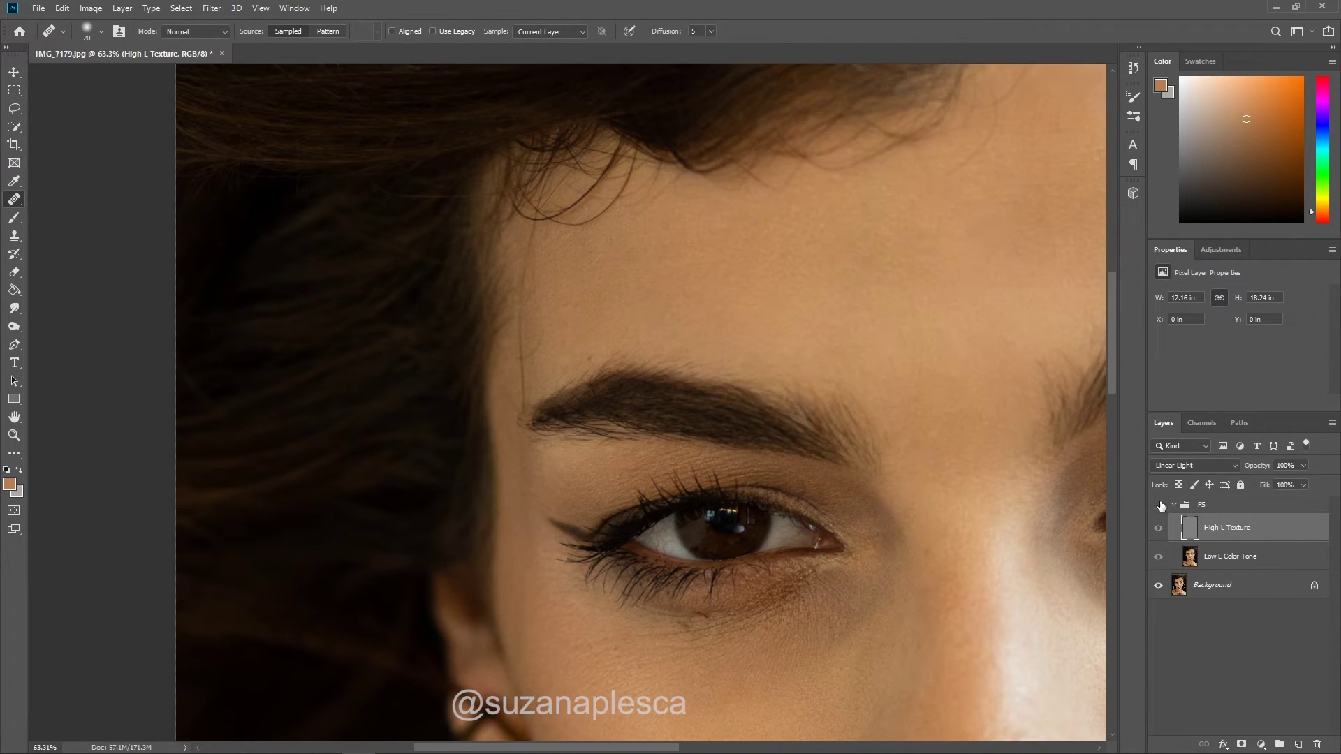
Step: Paint sampled skin tone over the temple on Low L Color Tone with the Brush at 24% opacity, 34% flow and 150 px
left_click(14, 218)
left_click(33, 219)
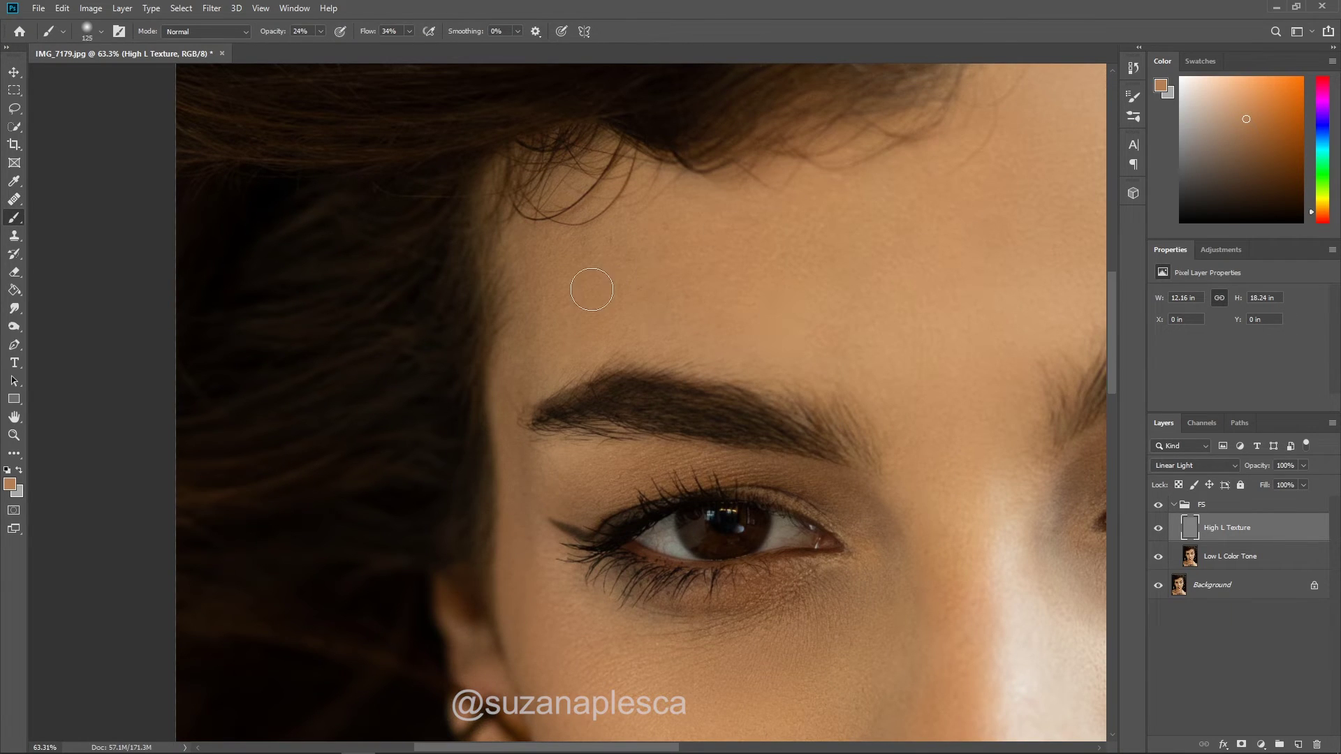
left_click(1247, 557)
left_click(551, 291, "alt")
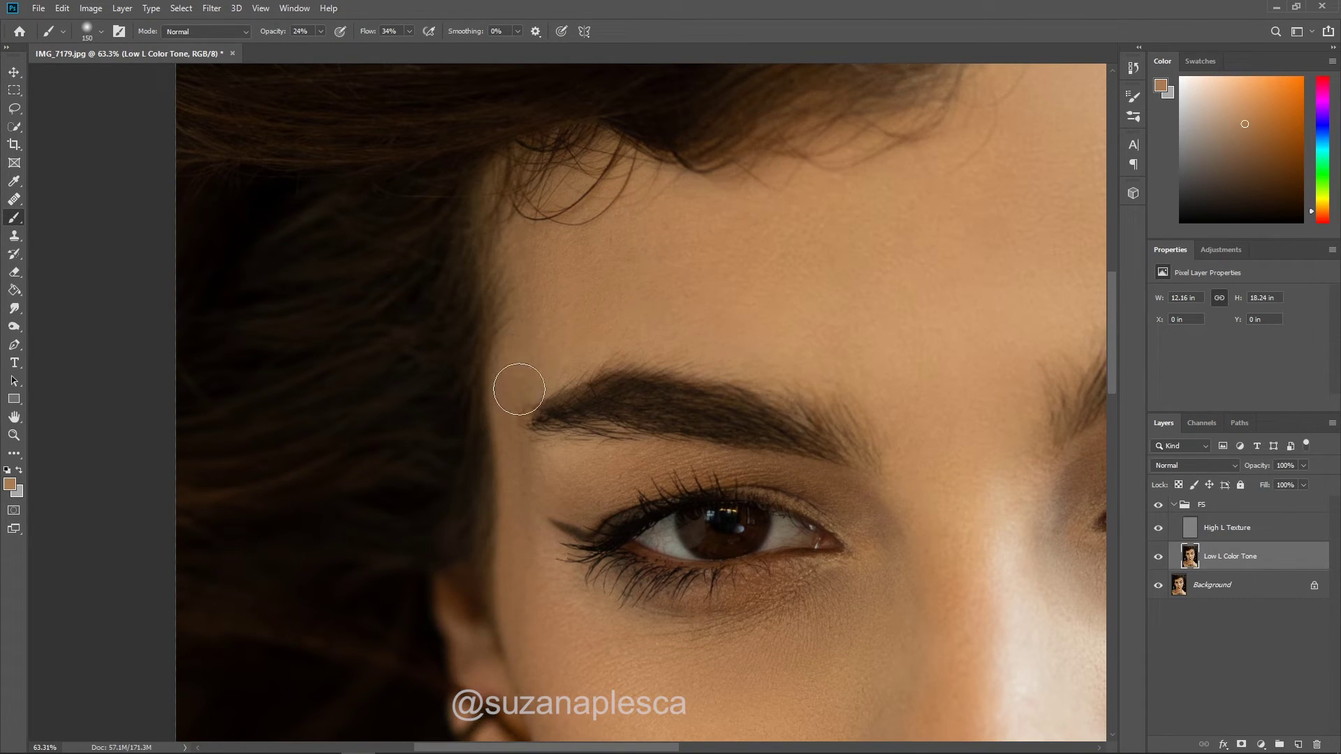
Step: Heal the skin tone beside the hairline at the middle of the forehead on Low L Color Tone with the Healing Brush at 30
scroll(523, 290, "down", 2)
scroll(539, 280, "down", 1)
scroll(856, 287, "up", 3)
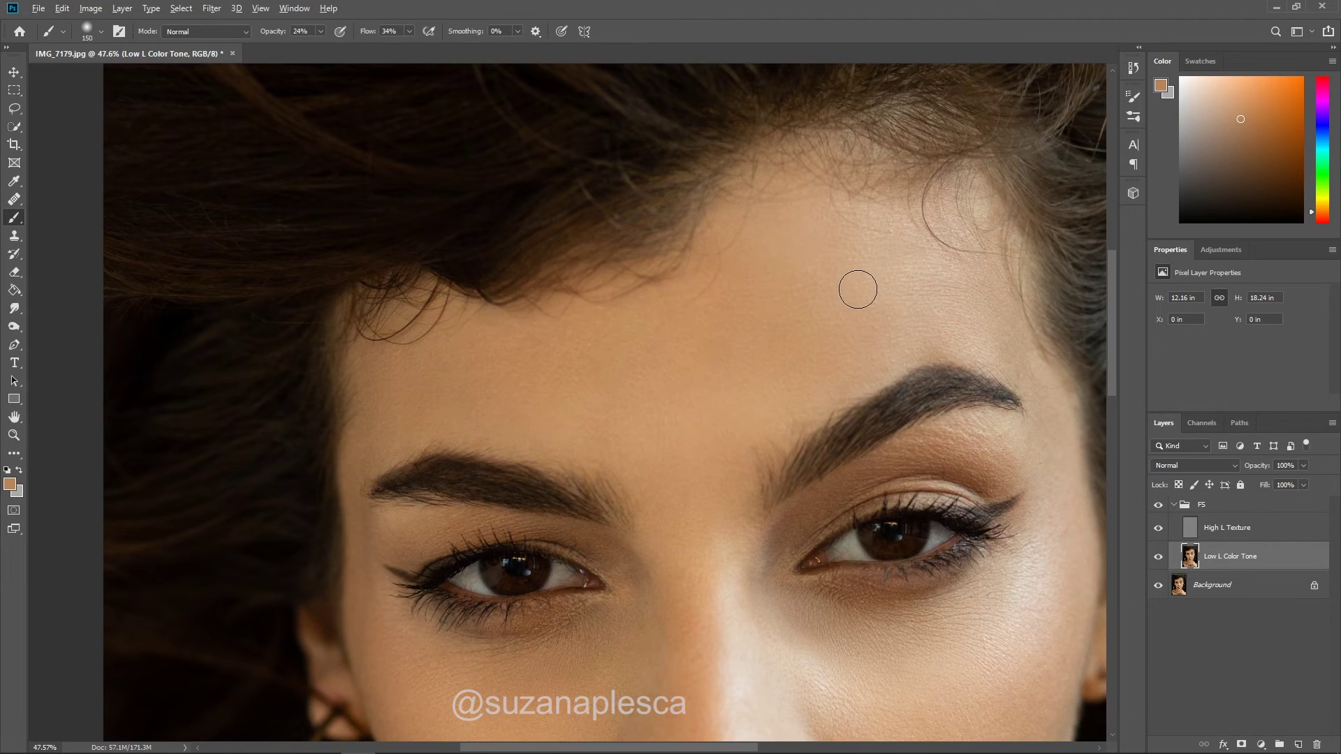
key("j")
key("bracketright")
left_click(719, 265, "alt")
left_click(687, 258)
left_click(749, 295, "alt")
left_click_drag(678, 306, 713, 299)
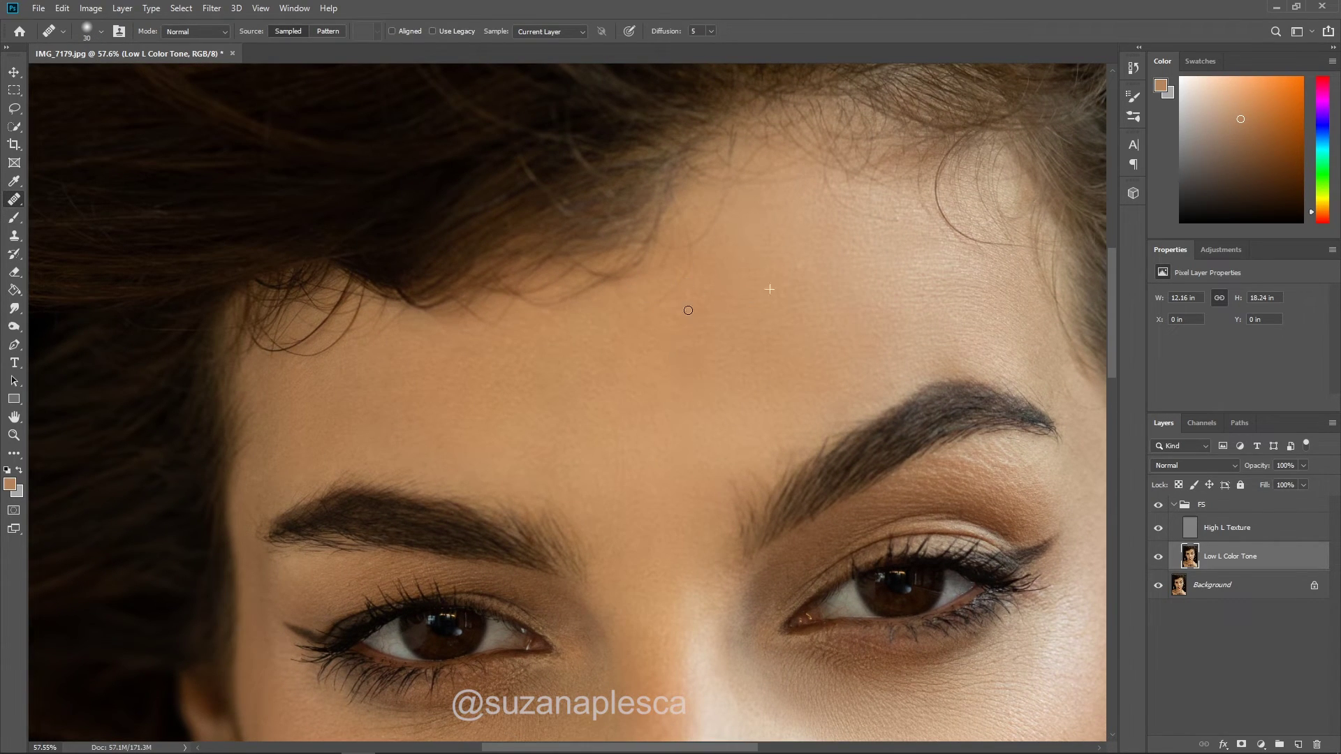
left_click(1247, 532)
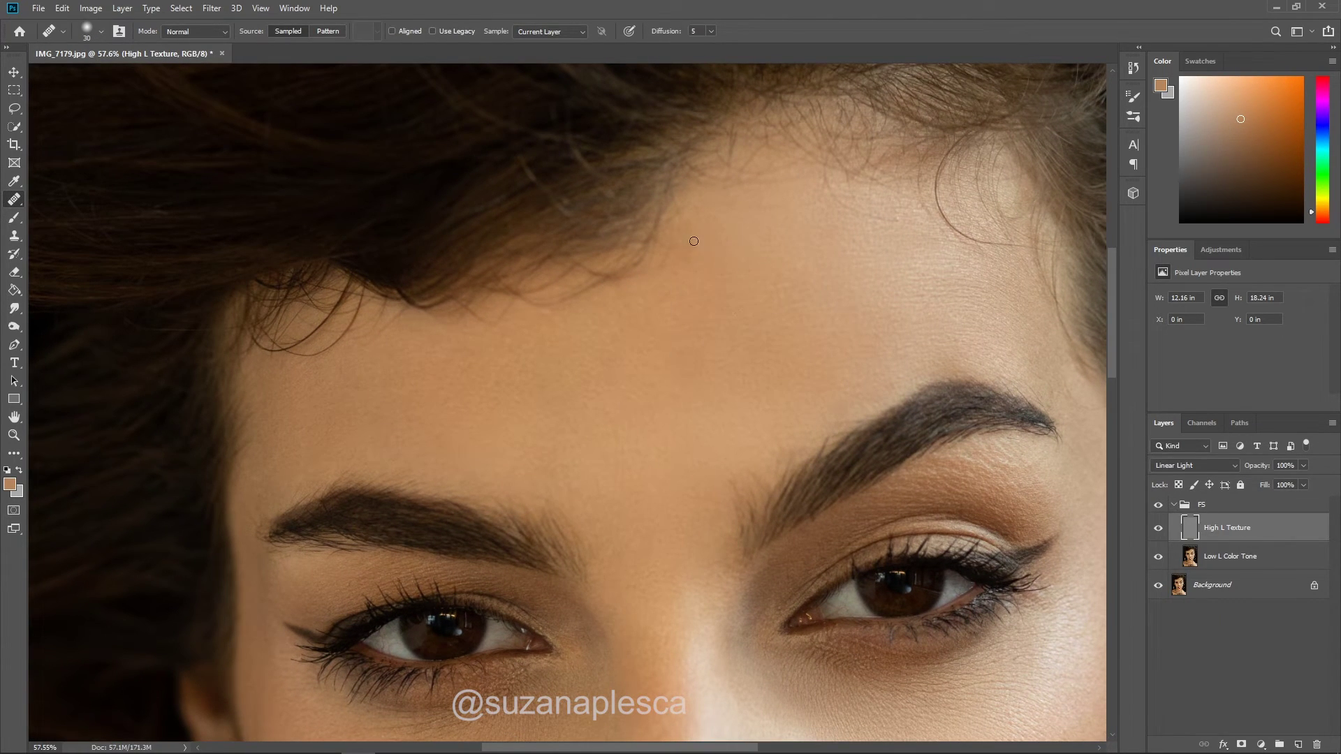
left_click(1244, 567)
scroll(694, 279, "down", 3)
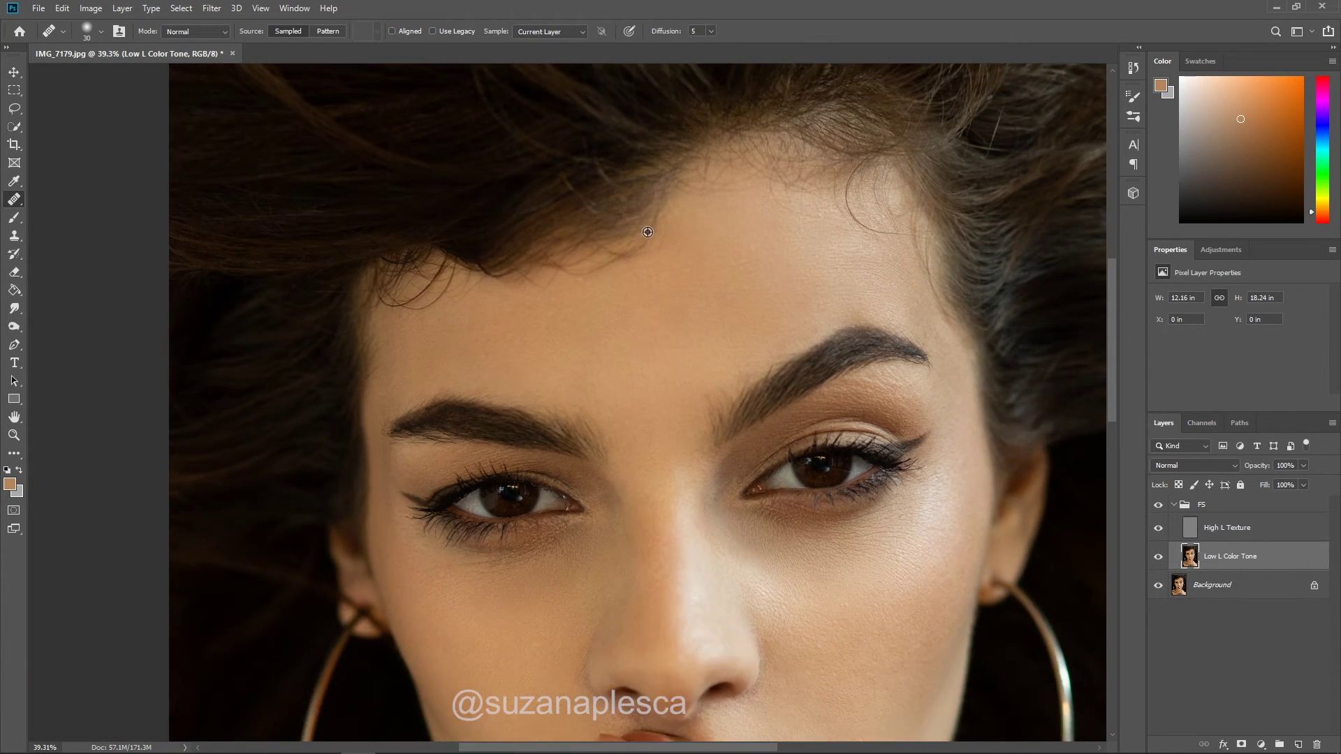
Step: Compare the portrait with and without the FS group and check the lower face
scroll(647, 232, "down", 5)
scroll(797, 350, "up", 5)
left_click(1158, 505)
left_click(1158, 504)
left_click(1158, 505)
left_click(1158, 505)
scroll(838, 447, "down", 3)
scroll(558, 447, "up", 6)
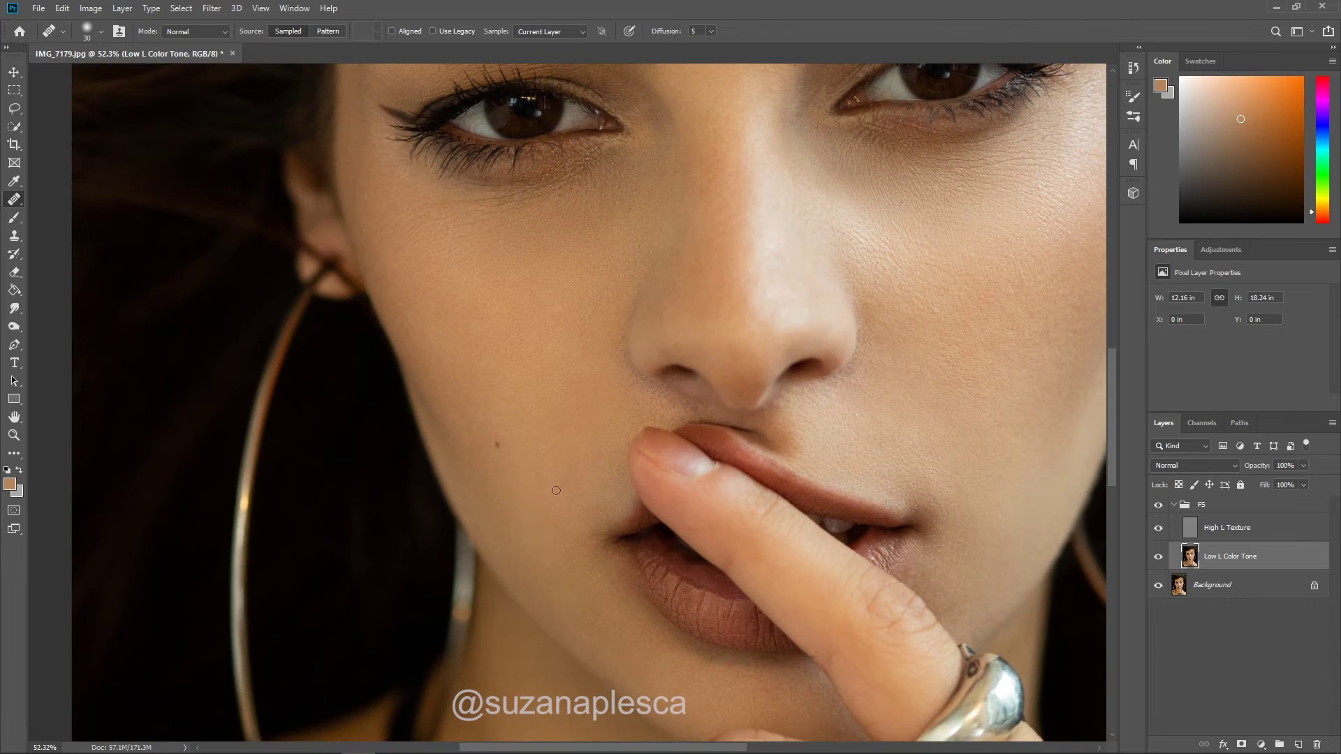
scroll(542, 442, "down", 5)
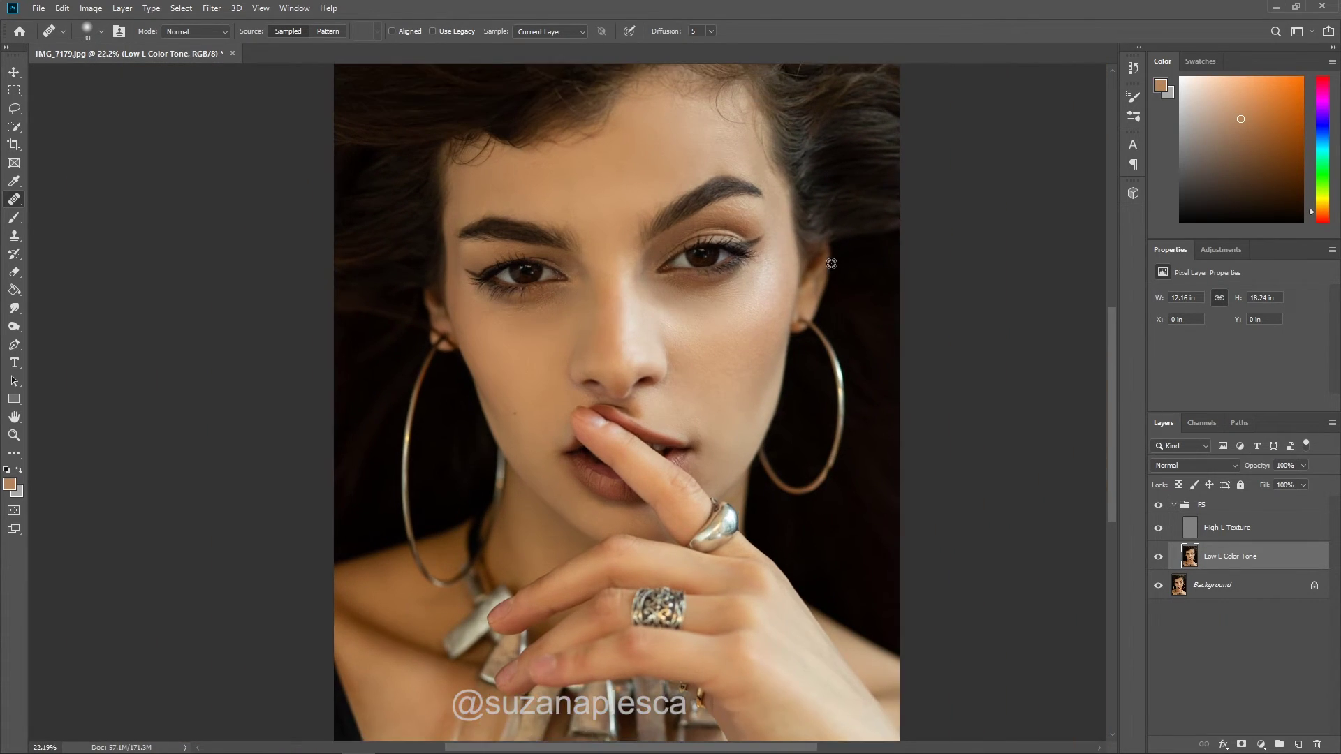
Step: Paint sampled skin tone over the nose bridge on Low L Color Tone with the Brush at 24% opacity and 300 px
scroll(832, 263, "up", 1)
left_click(17, 219)
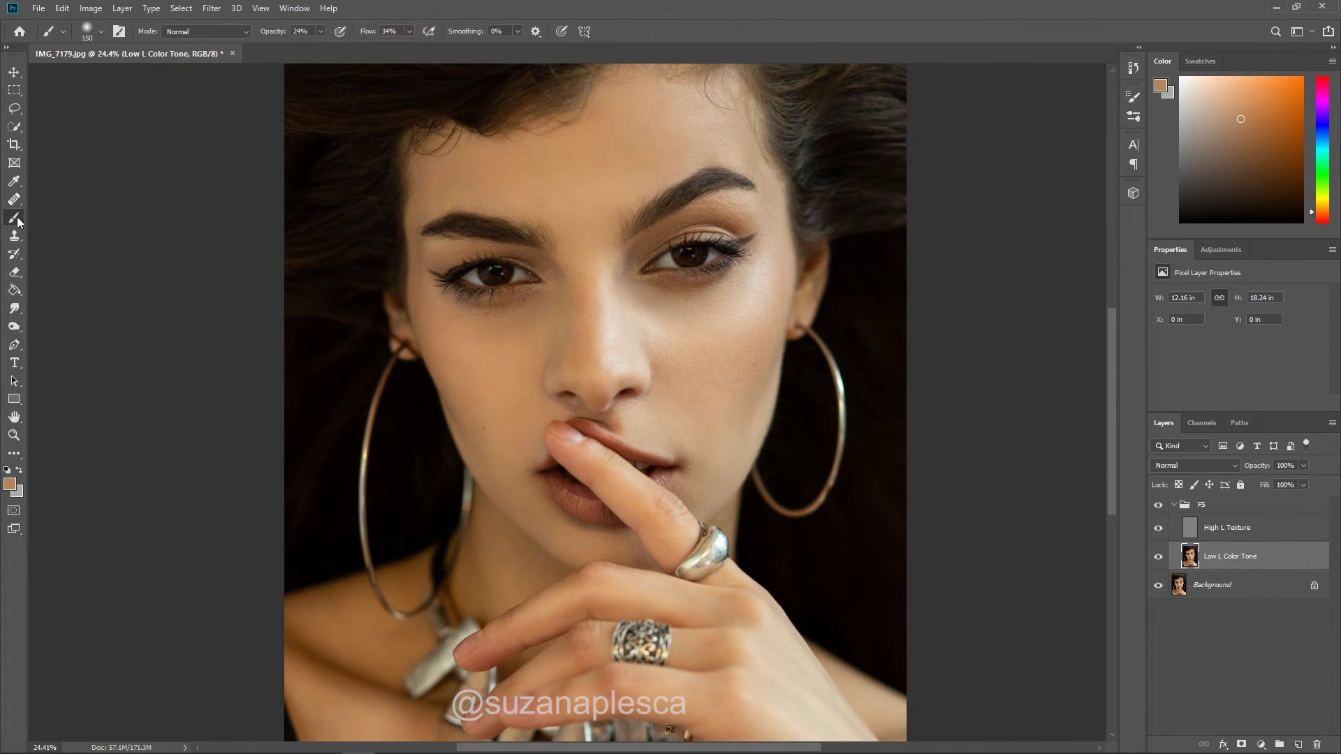
scroll(608, 353, "up", 4)
left_click(613, 313, "alt")
scroll(617, 362, "up", 3)
key("bracketright")
key("bracketright")
key("bracketright")
key("bracketright")
left_click(601, 296, "alt")
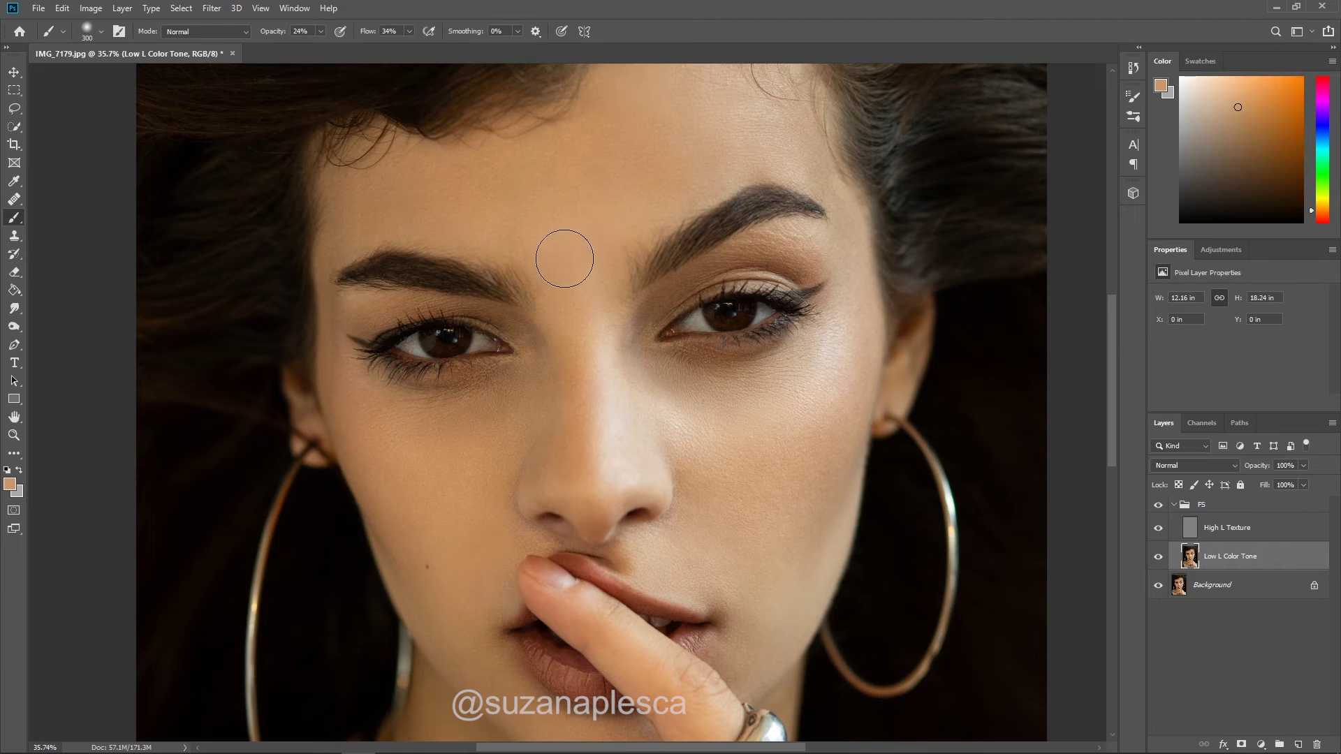
Step: Even the tone between the eyebrows and across the forehead with the Brush, resampling nearby skin colors
scroll(608, 220, "up", 1)
left_click(592, 227, "alt")
left_click(694, 177, "alt")
left_click(605, 163, "alt")
left_click(613, 135, "alt")
left_click(605, 162, "alt")
Step: Paint sampled skin tone over the cheek beside the nose and over the opposite cheek
scroll(636, 202, "down", 3)
scroll(653, 389, "up", 2, "alt")
left_click(682, 365, "alt")
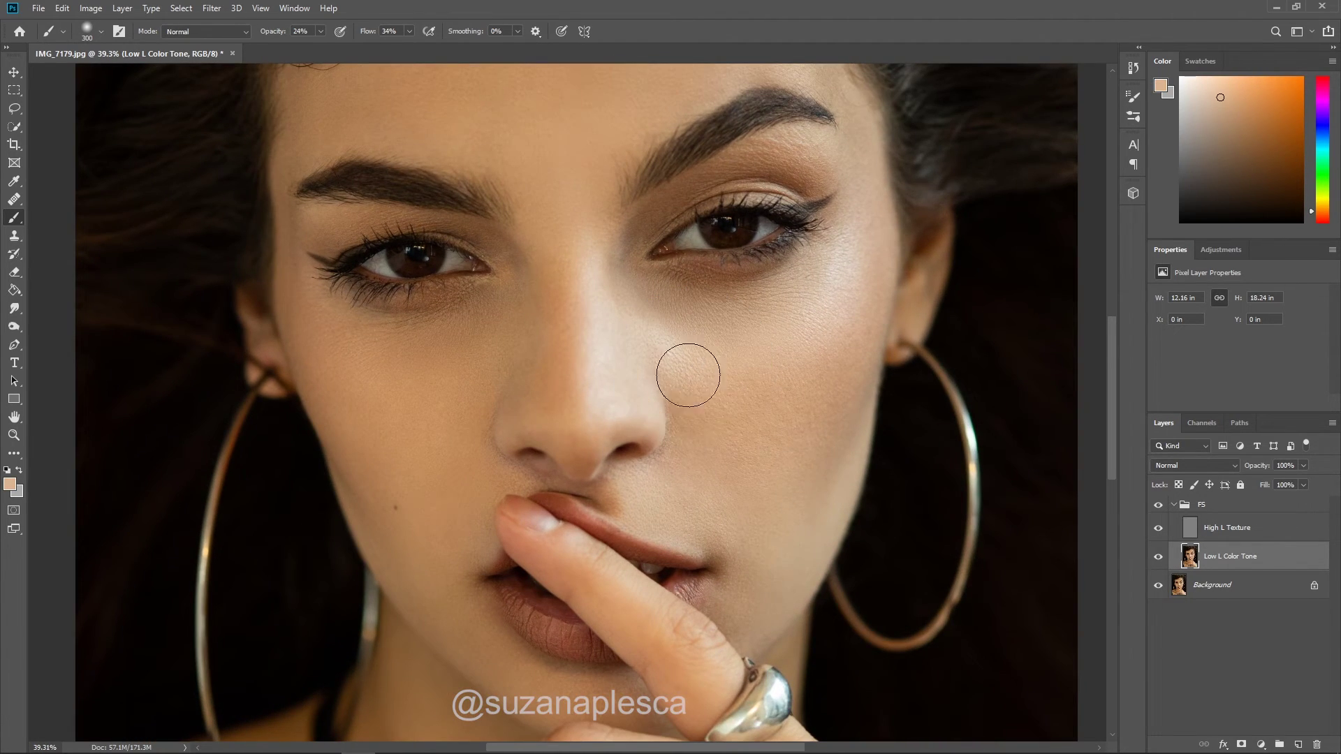
left_click(448, 407, "alt")
left_click(391, 374, "alt")
Step: Compare the face with and without the FS group to check the painted skin tones
scroll(542, 299, "down", 2, "alt")
left_click(1158, 505)
left_click(1159, 505)
left_click(1158, 505)
left_click(1159, 505)
left_click(1159, 505)
left_click(1160, 506)
Step: Refine the tone on the cheek beneath the eye with sampled skin colors, using the Brush at 125 px
scroll(446, 305, "up", 5, "alt")
key("bracketleft")
key("bracketleft")
key("bracketleft")
key("bracketleft")
key("bracketleft")
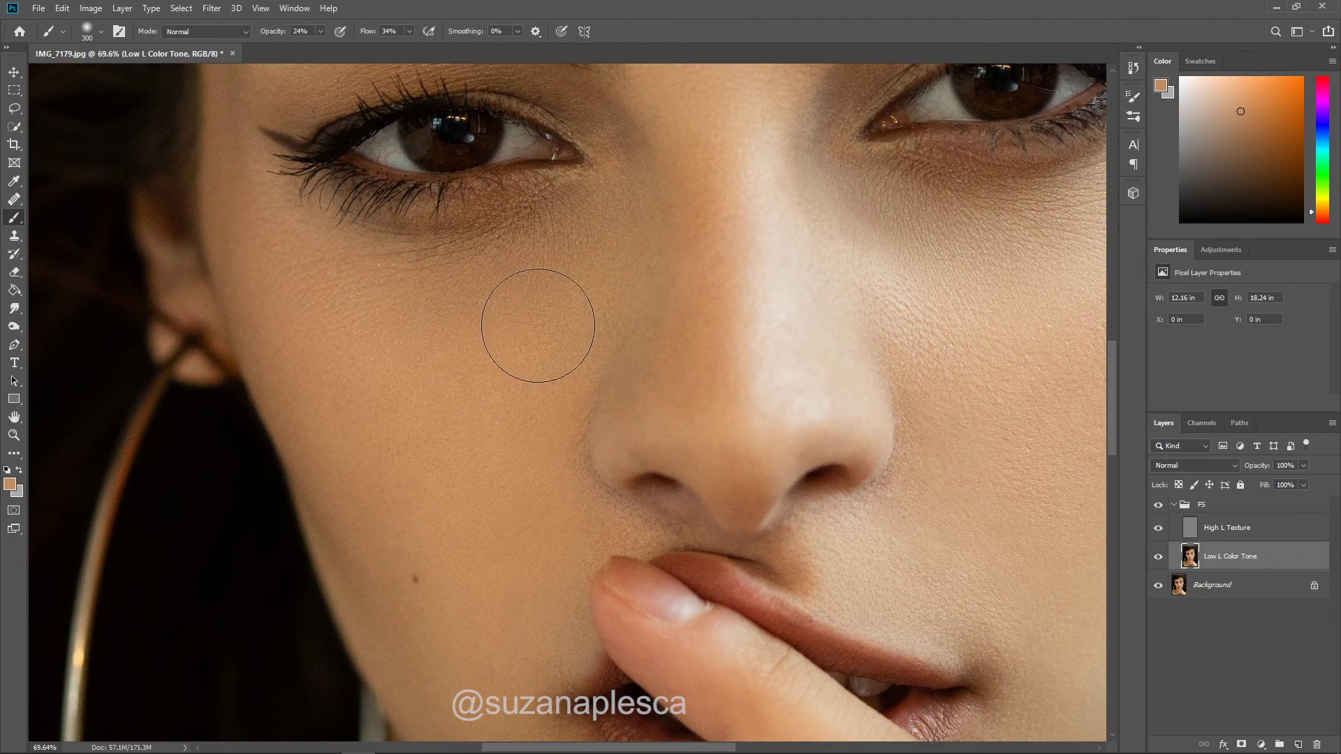
left_click(399, 309, "alt")
scroll(460, 315, "down", 2, "alt")
left_click(460, 314, "alt")
scroll(460, 314, "down", 3, "alt")
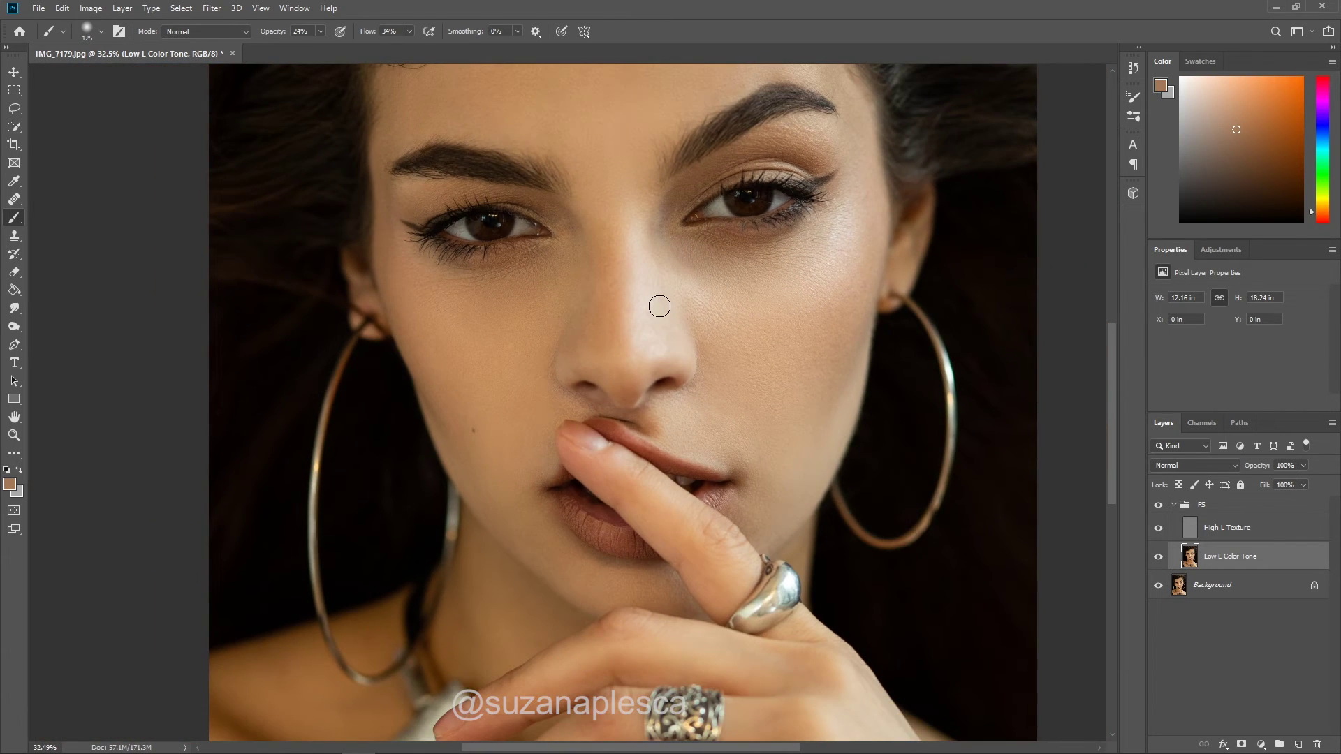
scroll(571, 172, "up", 3, "alt")
left_click(571, 172, "alt")
scroll(571, 172, "down", 2, "alt")
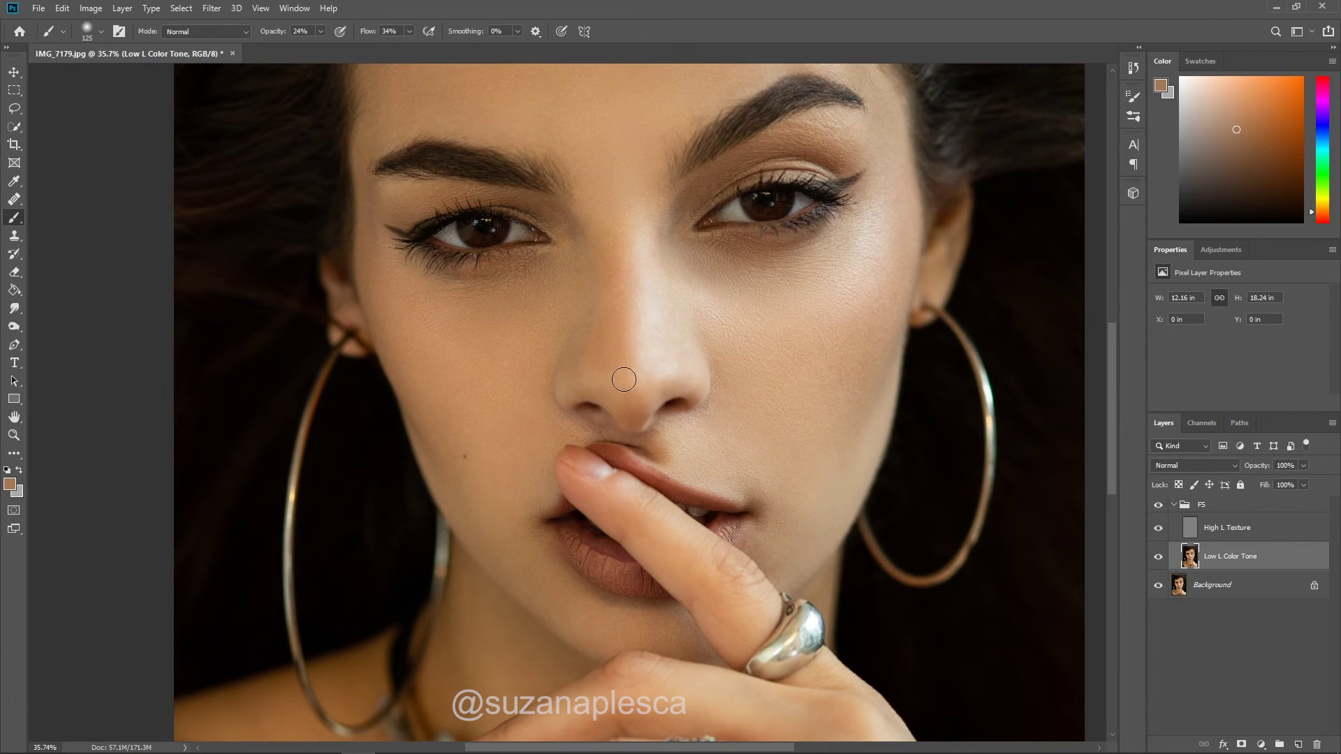
Step: Toggle the FS group's visibility repeatedly to compare the finished retouch with the original portrait
scroll(558, 336, "up", 2)
scroll(558, 336, "up", 1)
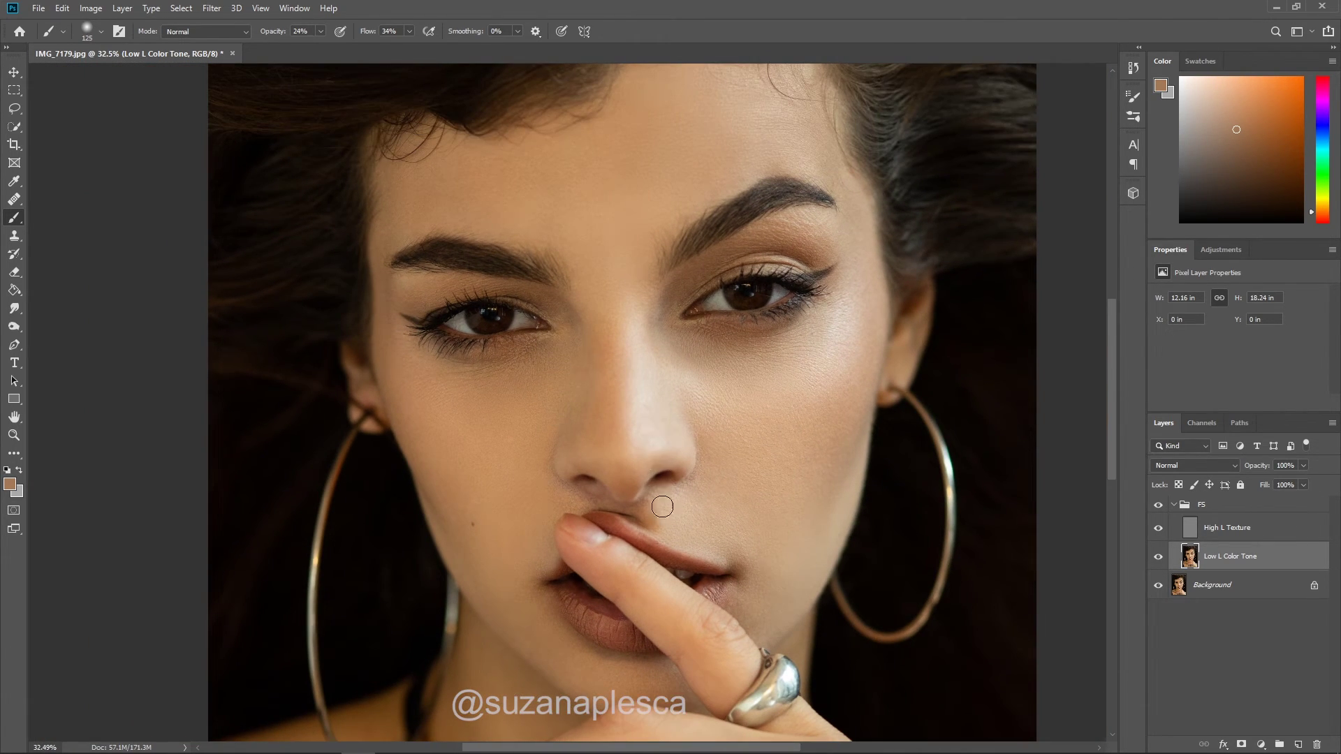
scroll(662, 569, "up", 3, "alt")
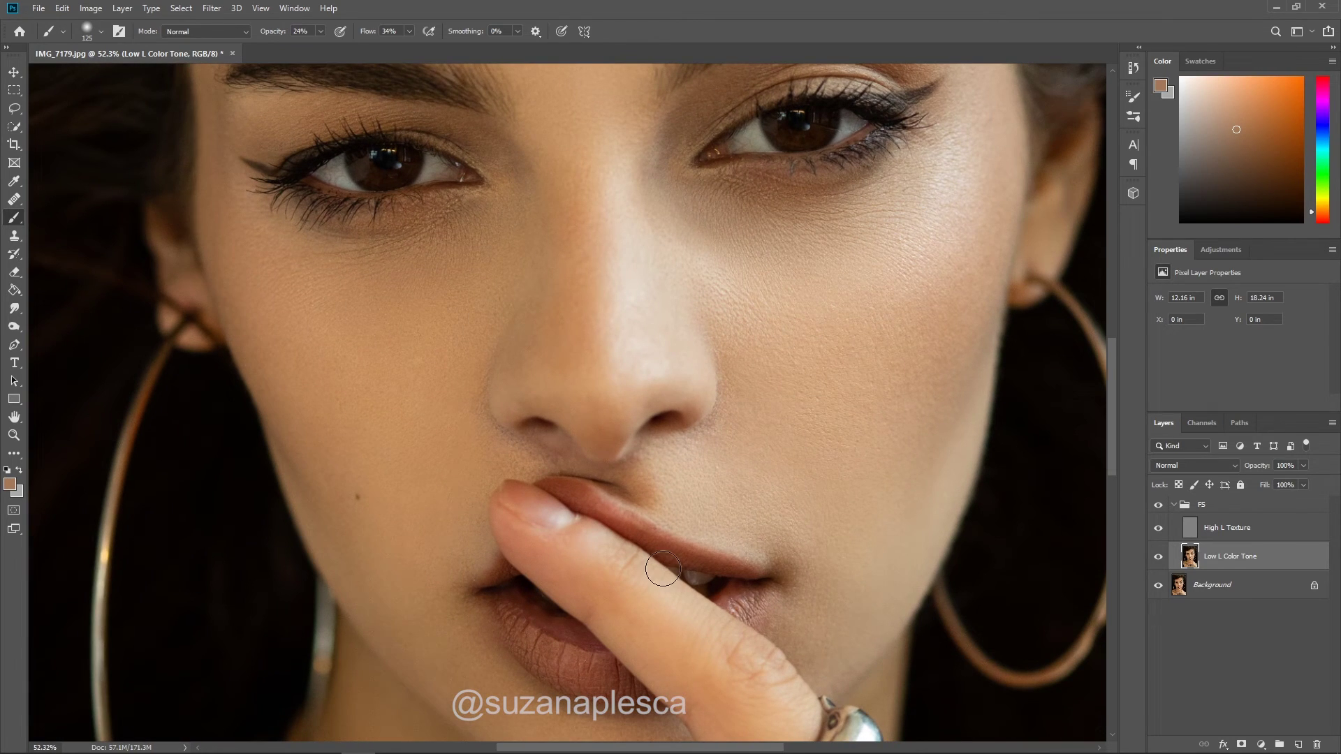
left_click(1159, 504)
left_click(1160, 504)
left_click(1159, 504)
left_click(1159, 505)
left_click(1159, 505)
left_click(1159, 504)
left_click(1159, 504)
left_click(1159, 504)
scroll(685, 292, "down", 3)
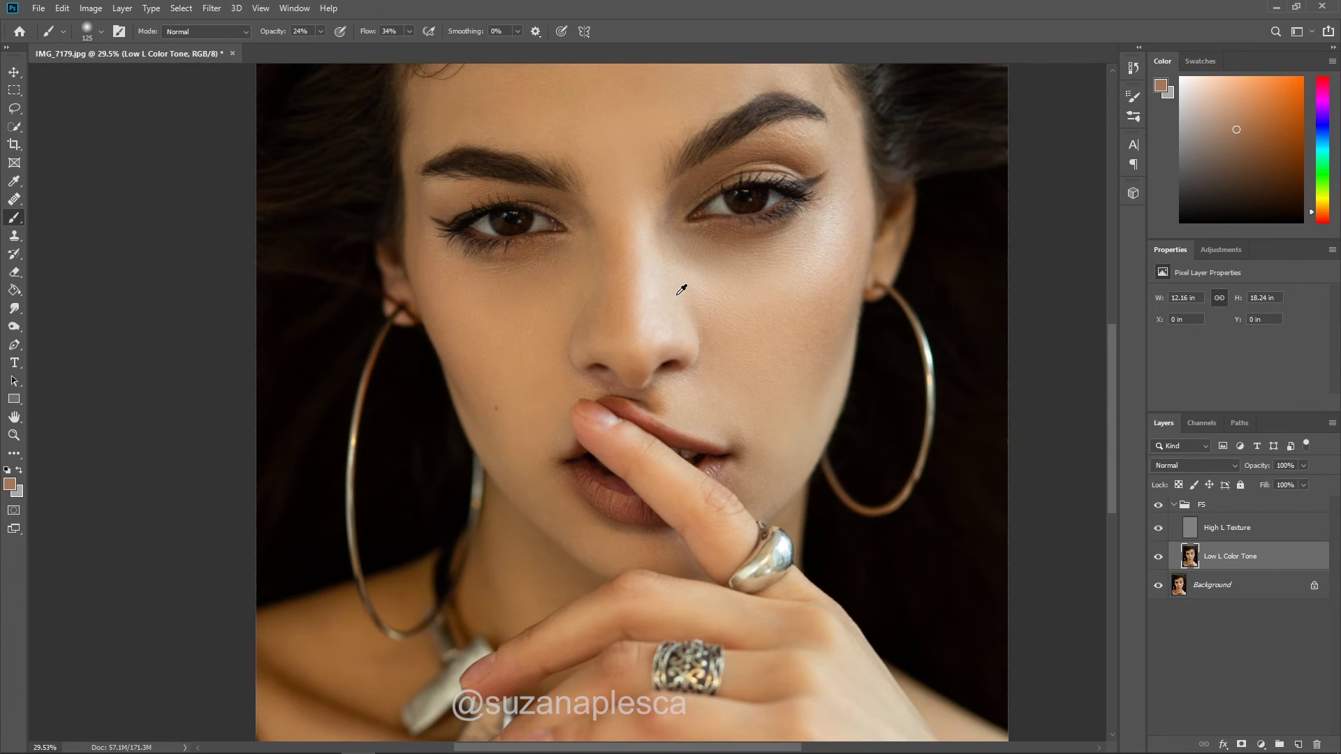
Step: Set the FS group's opacity to 76% and check the skin around the nose, mouth and cheeks
left_click(1241, 508)
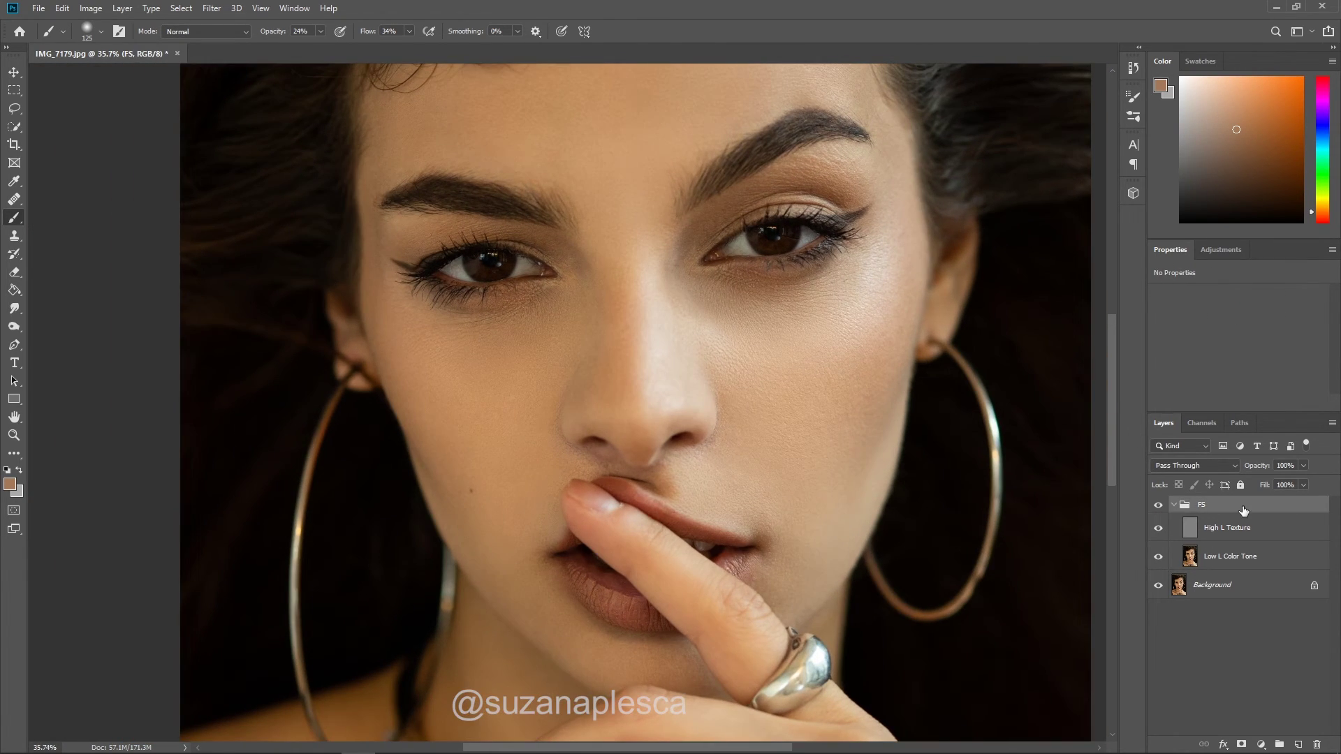
scroll(766, 490, "up", 2)
scroll(770, 484, "up", 1)
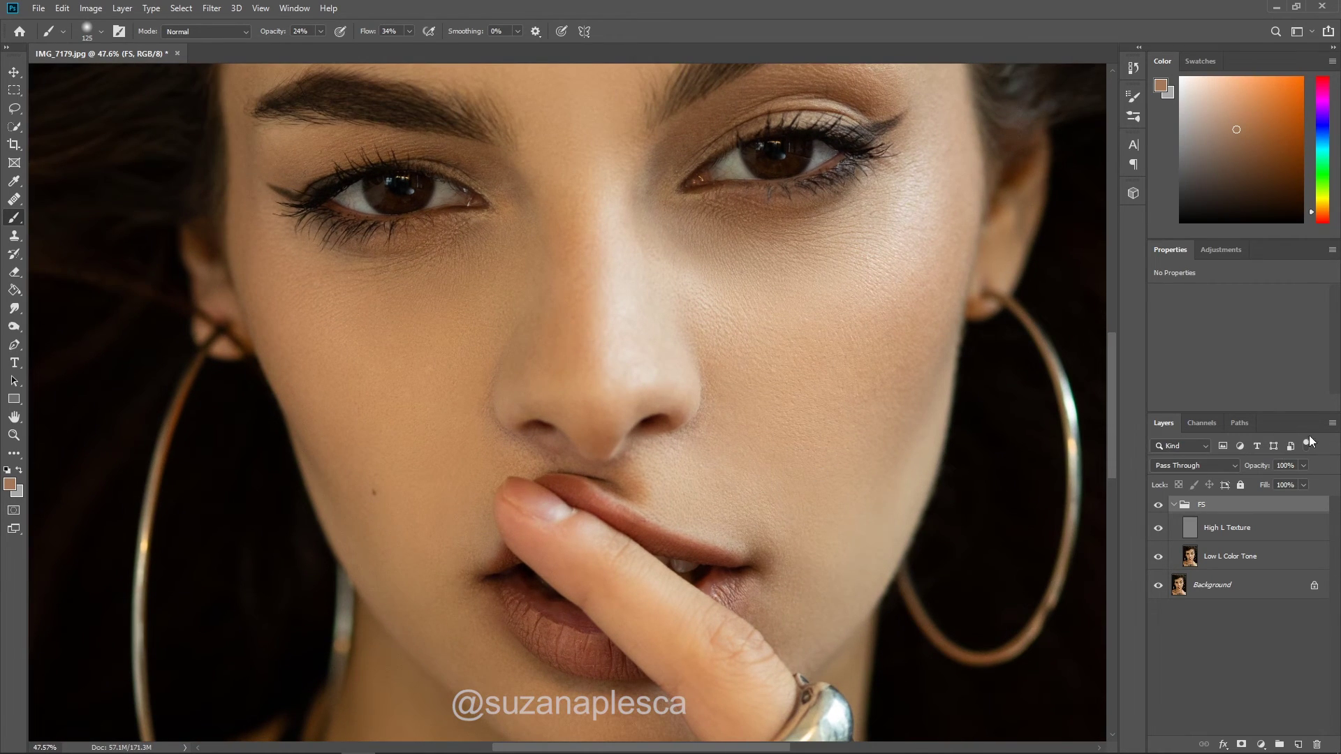
left_click(1303, 465)
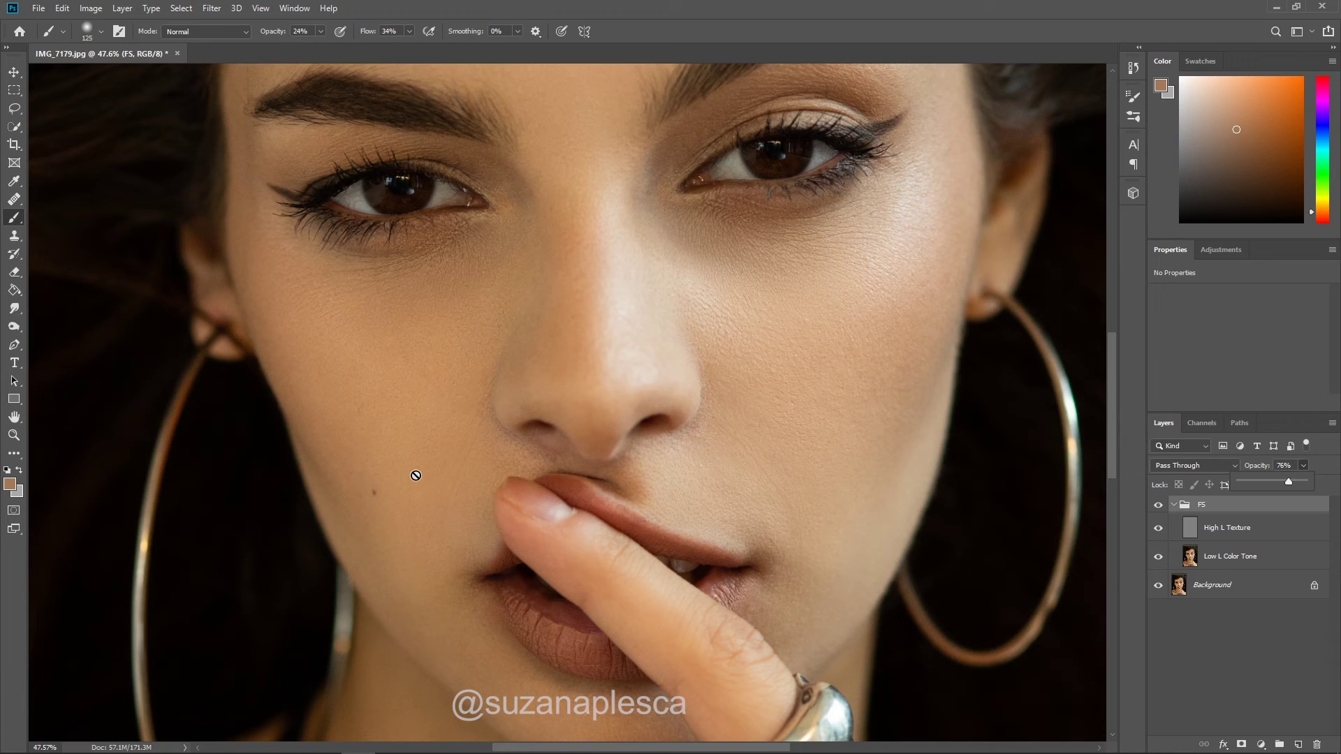
scroll(808, 533, "up", 3)
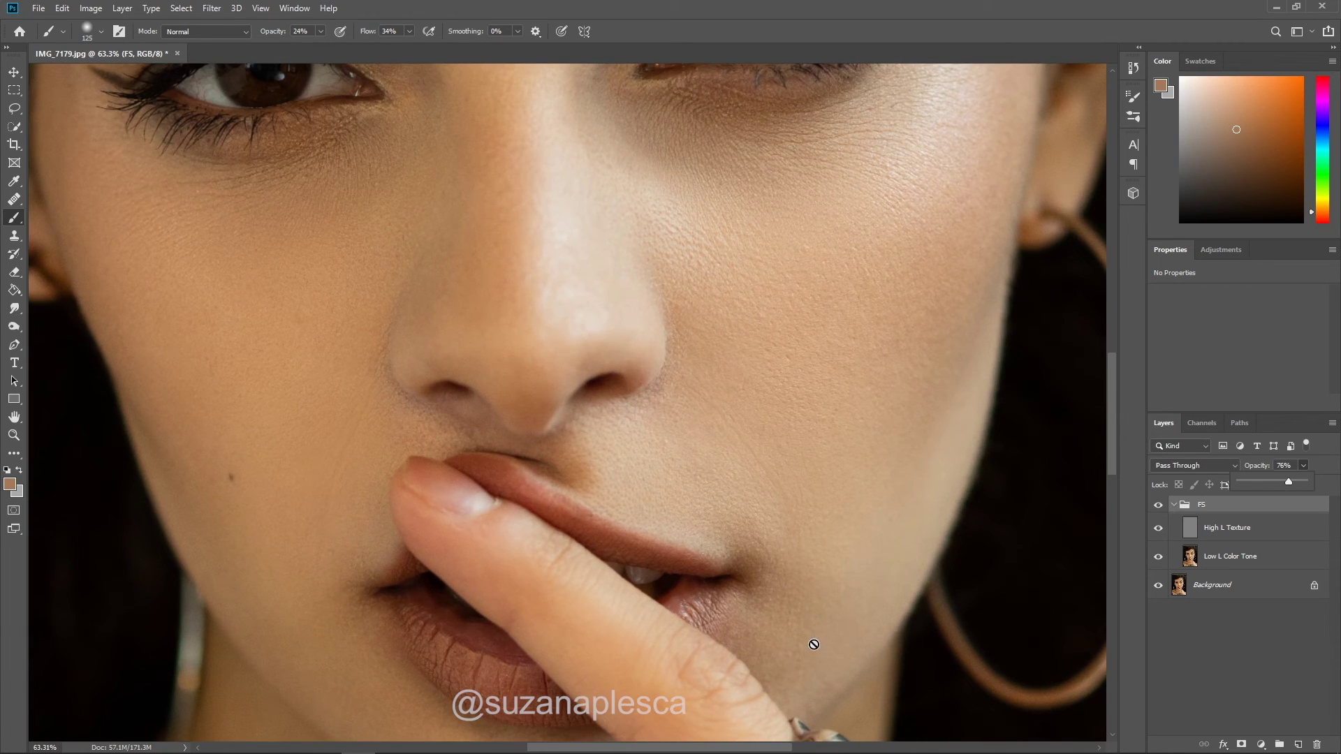
scroll(829, 430, "down", 3)
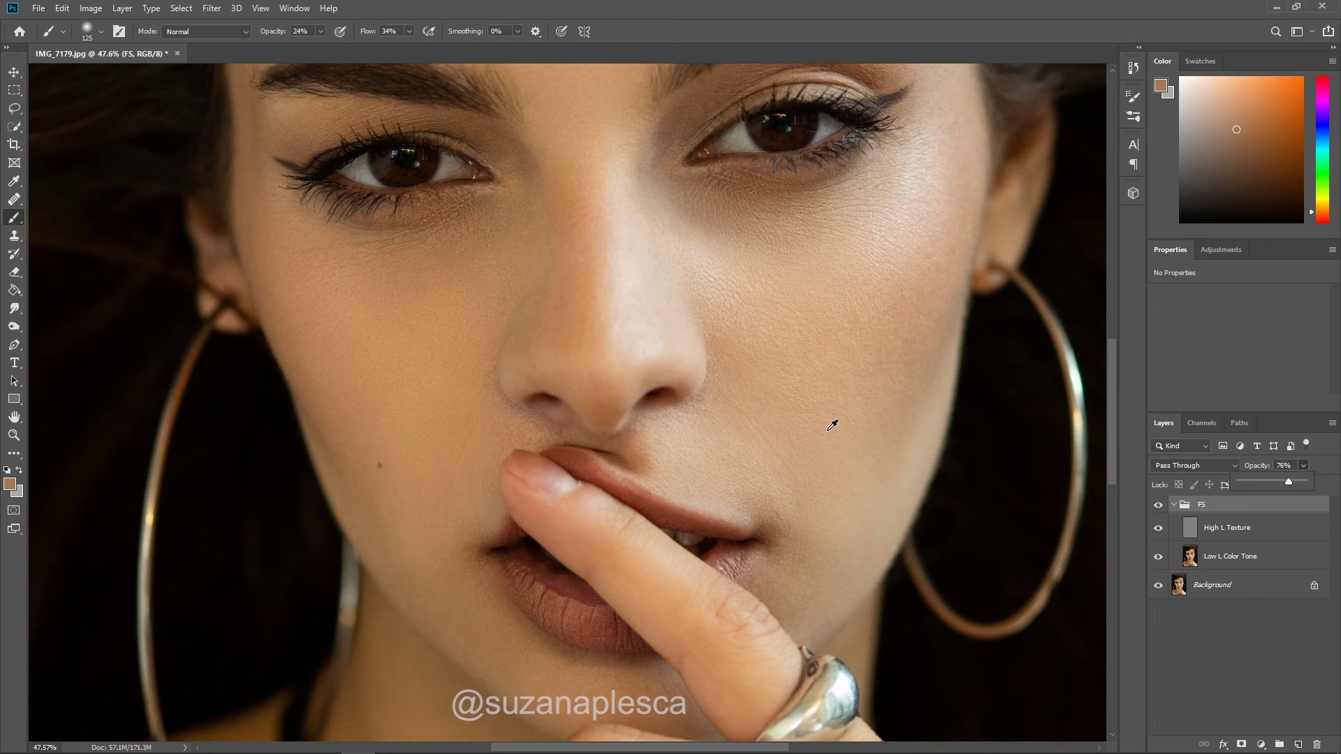
scroll(826, 430, "up", 1)
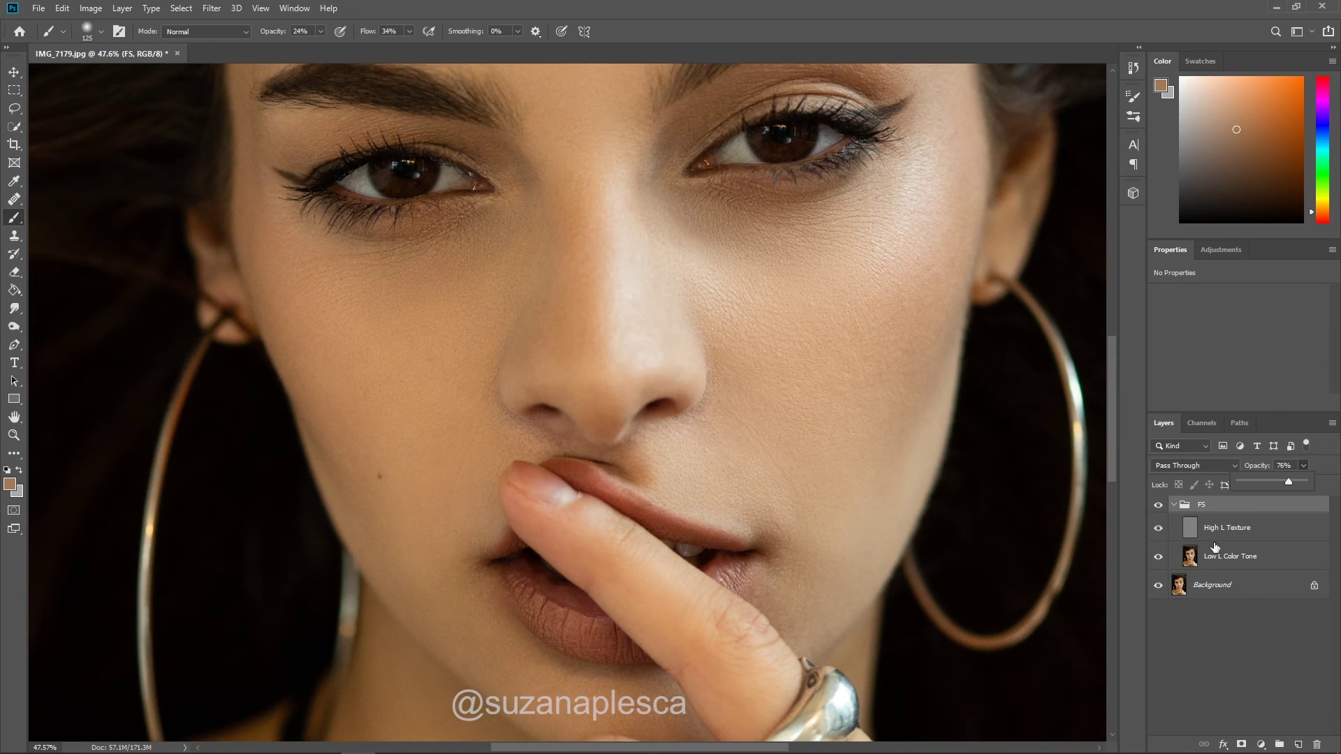
left_click(1180, 510)
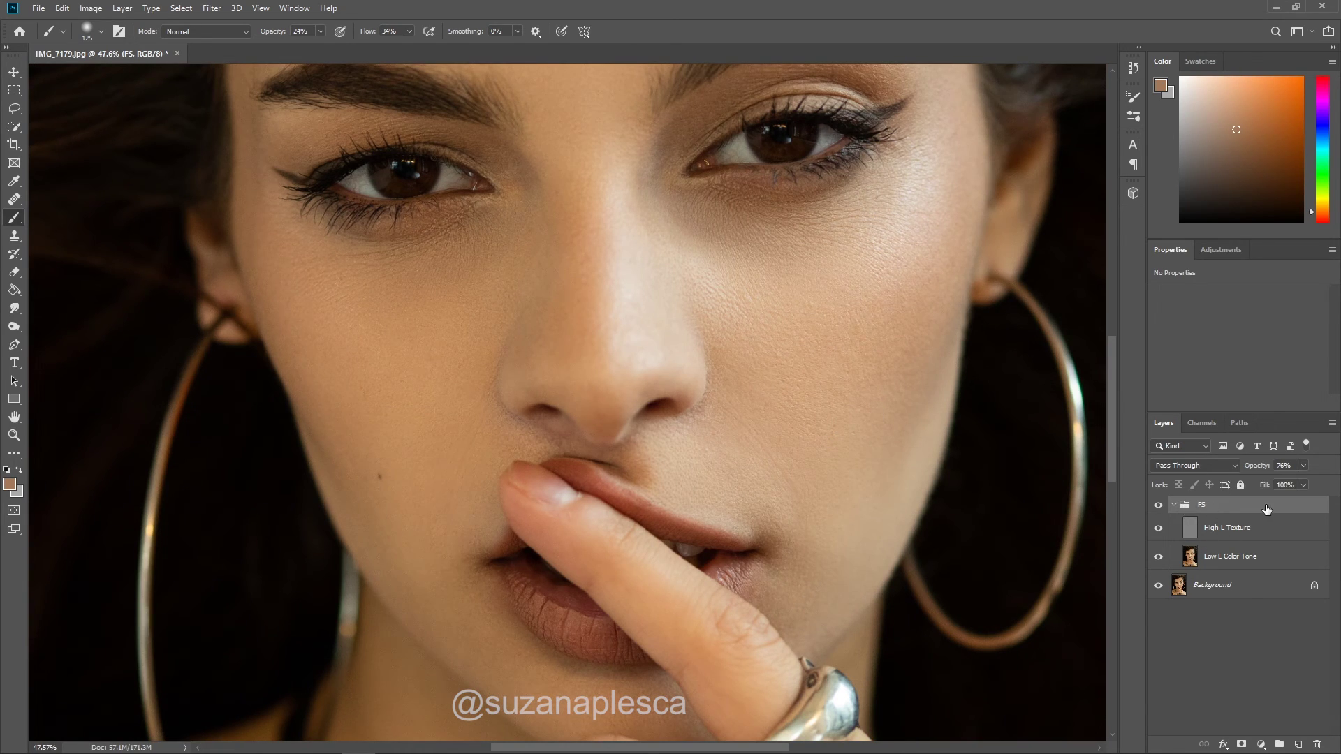
Step: Collapse the FS group and inspect the retouched skin under the eyes, around the nose and mouth, and on the cheeks
left_click(1173, 505)
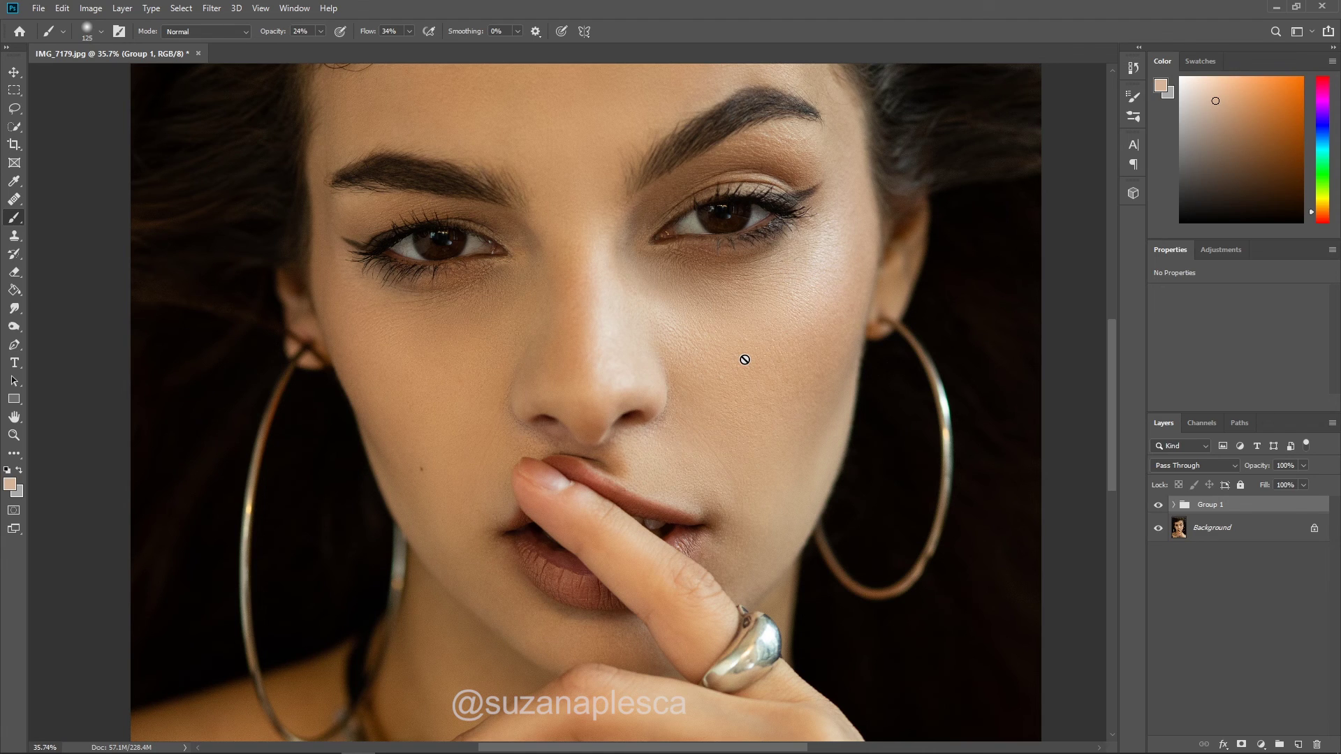
scroll(457, 305, "up", 5)
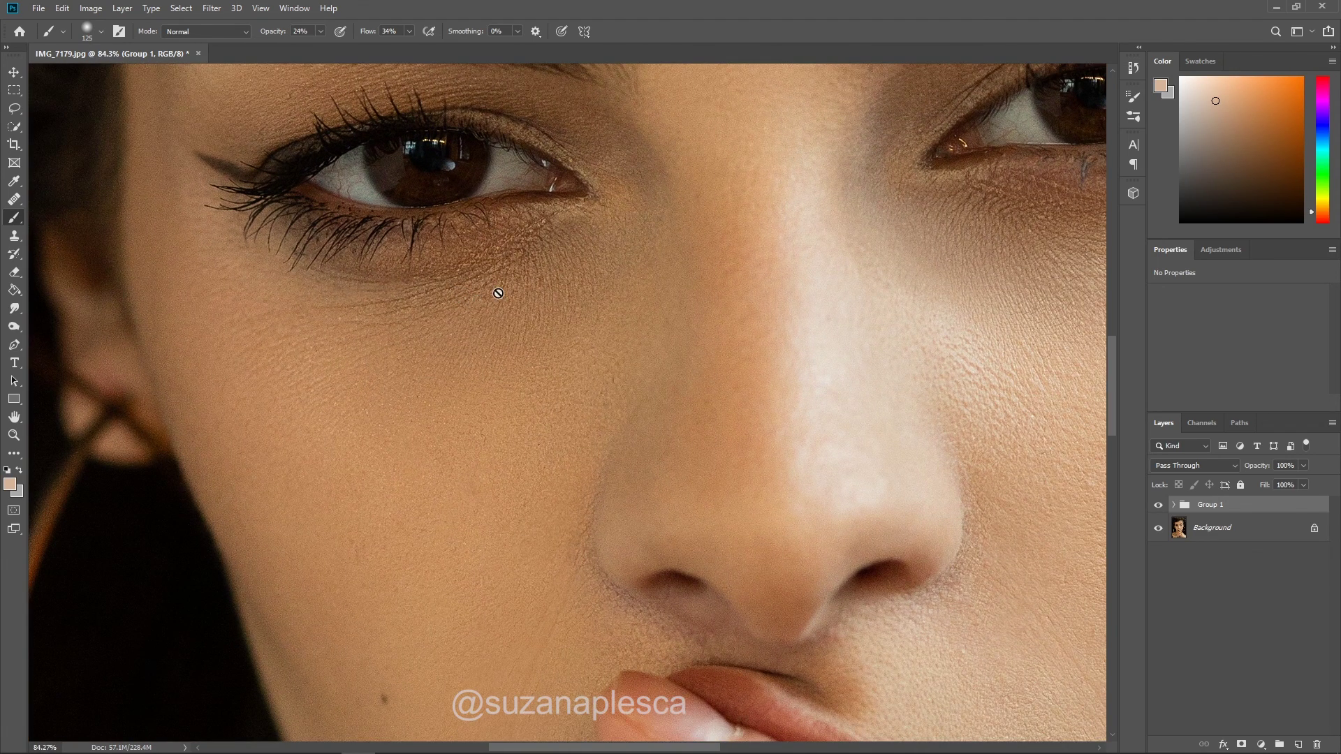
scroll(658, 361, "down", 3)
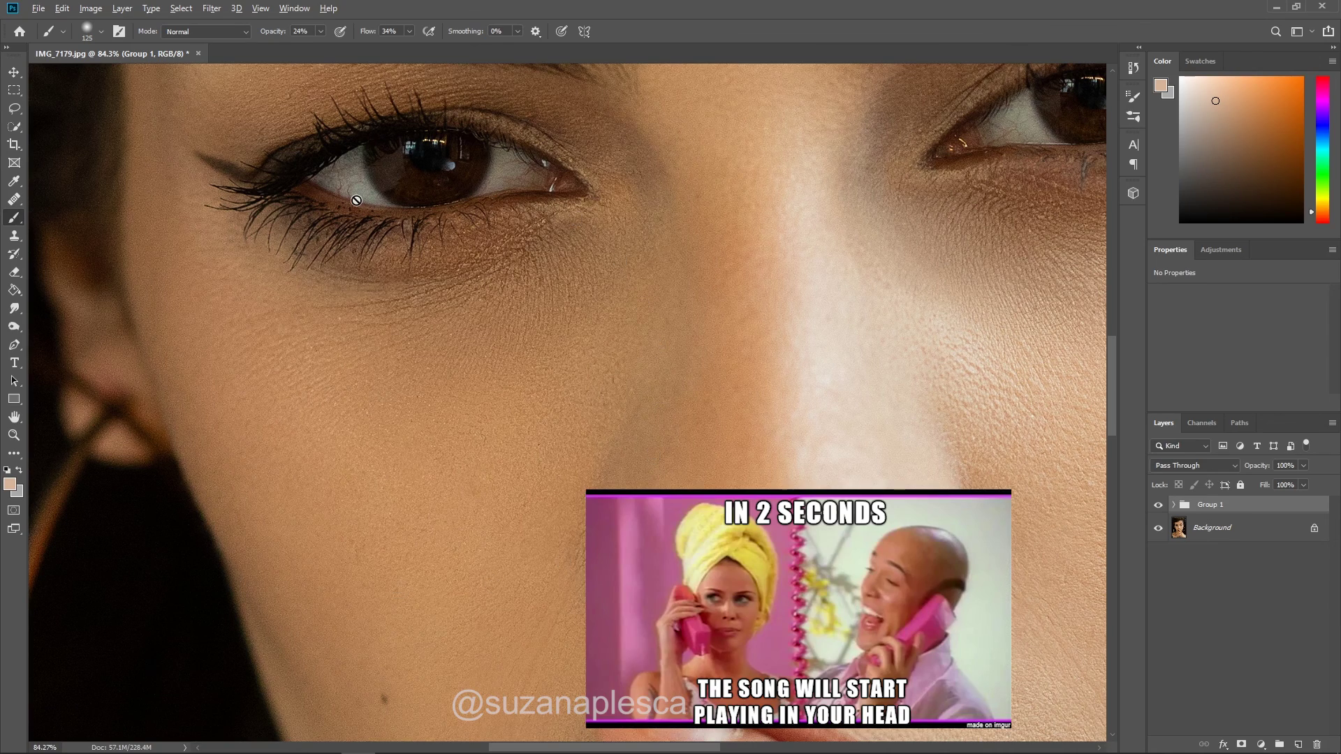
scroll(747, 351, "down", 3)
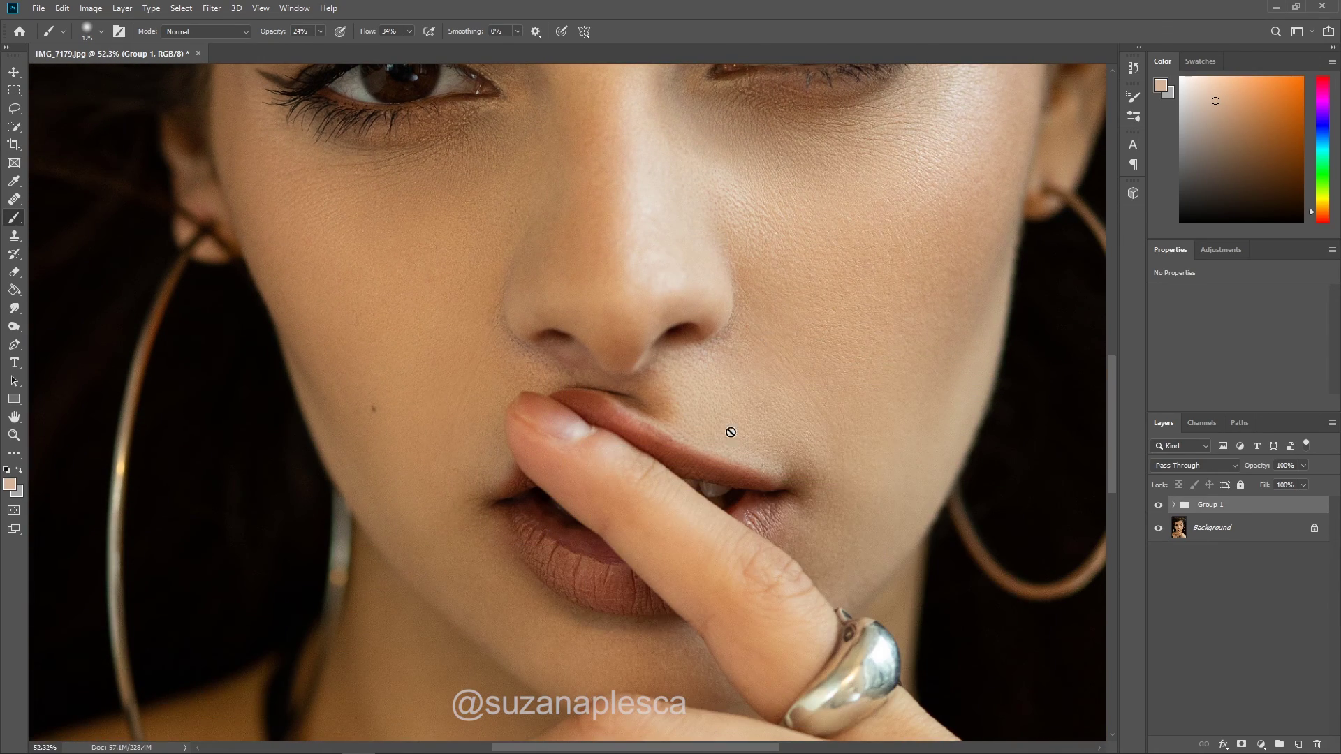
scroll(503, 514, "down", 2)
scroll(859, 224, "up", 4)
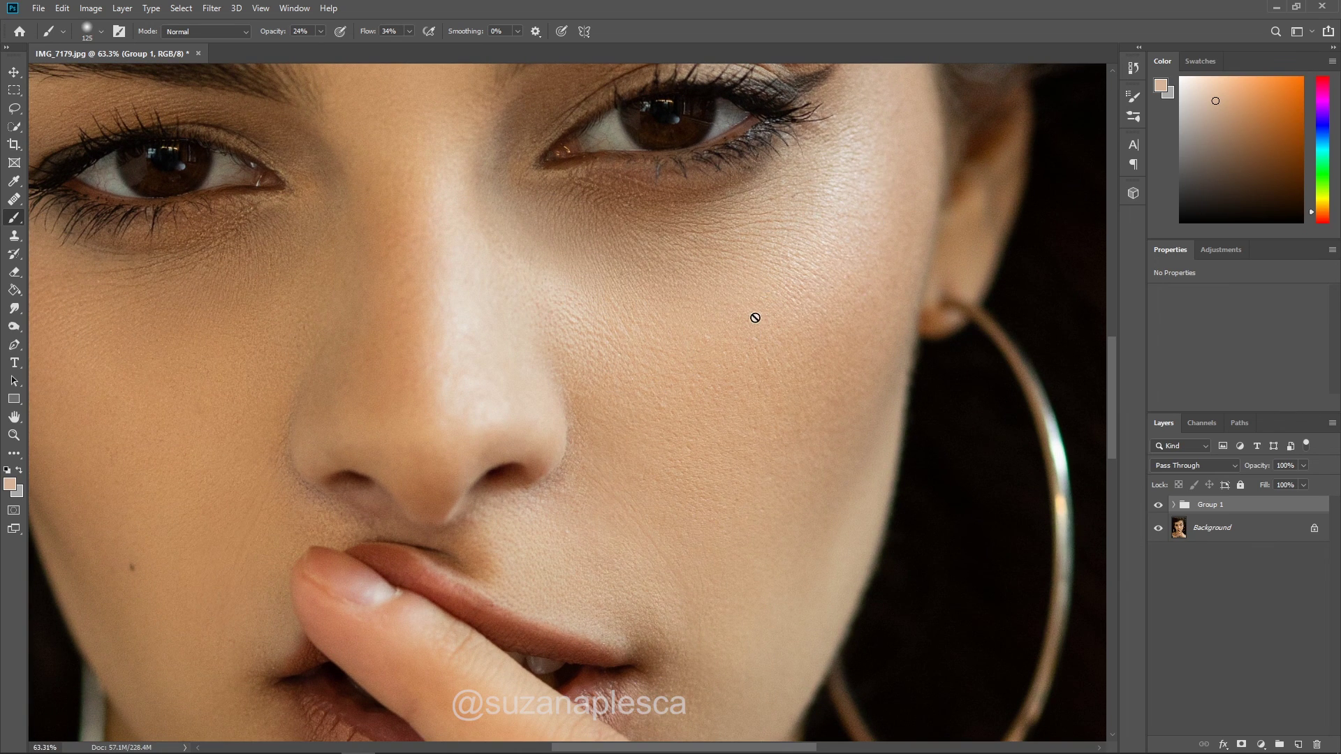
Step: Compare the eyes, nose and cheek up close with and without Group 1
left_click(1157, 506)
left_click(1158, 505)
left_click(1157, 505)
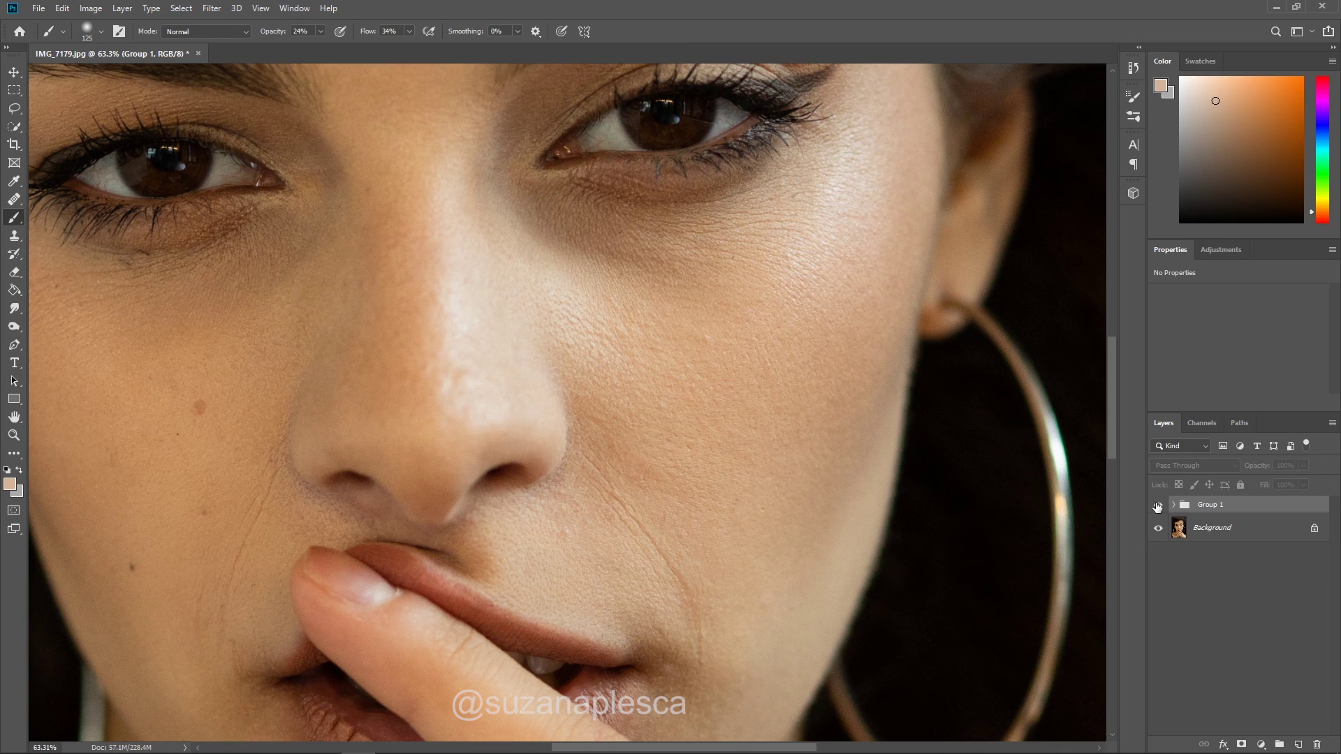
left_click(1157, 506)
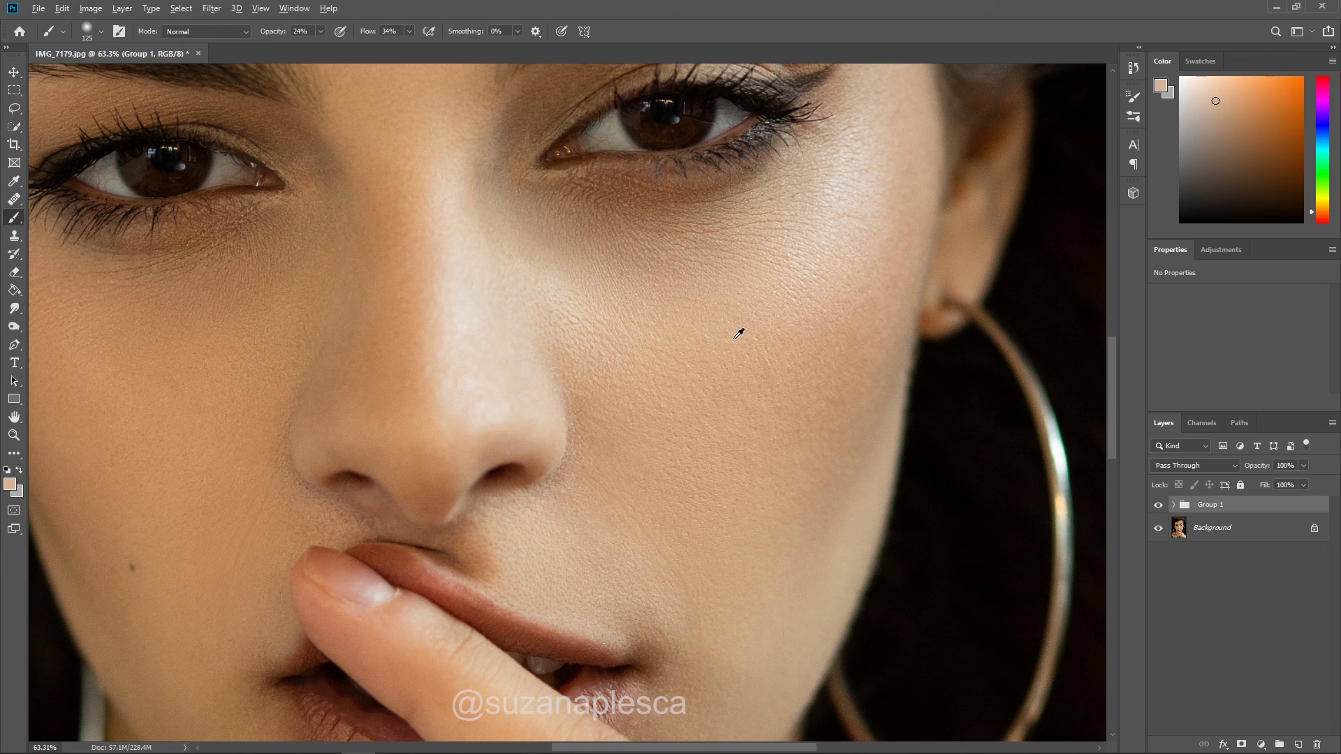
Step: Toggle Group 1's visibility repeatedly to compare the whole portrait before and after the retouch
scroll(738, 333, "down", 5)
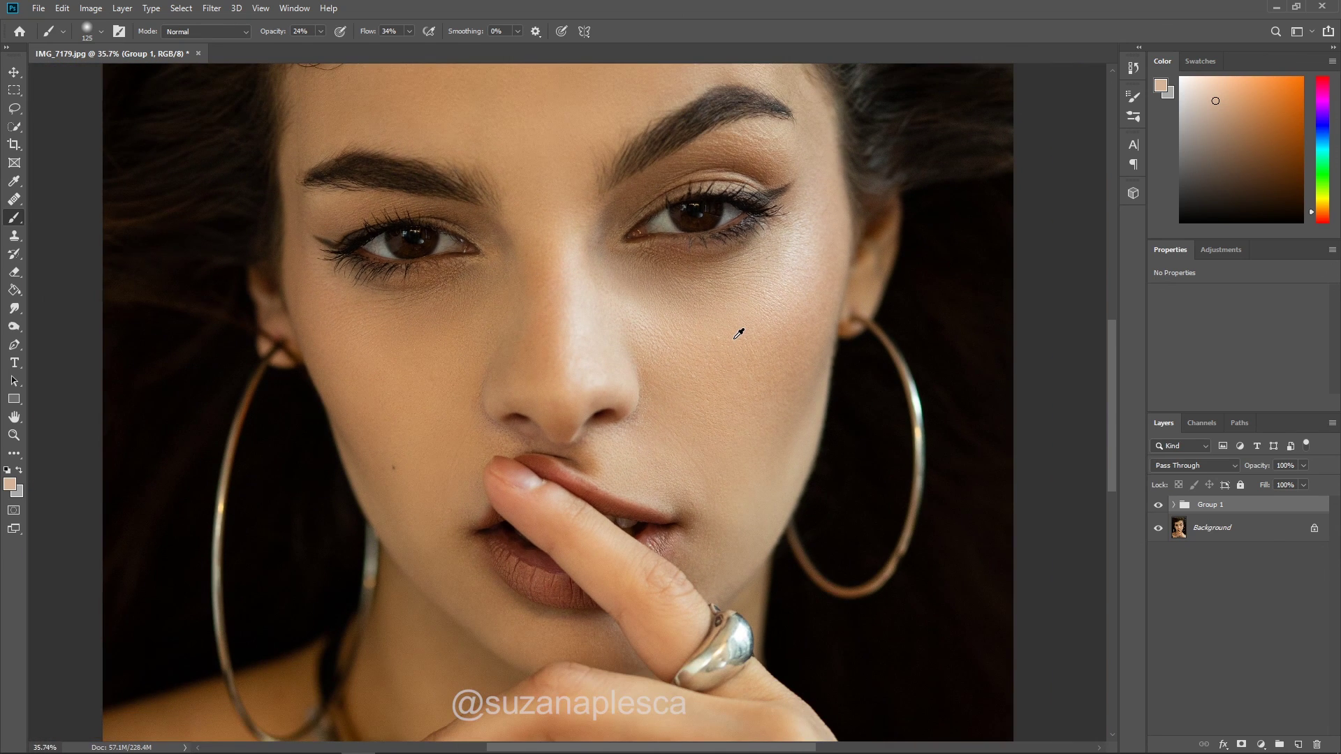
scroll(738, 333, "down", 2)
scroll(739, 333, "down", 2)
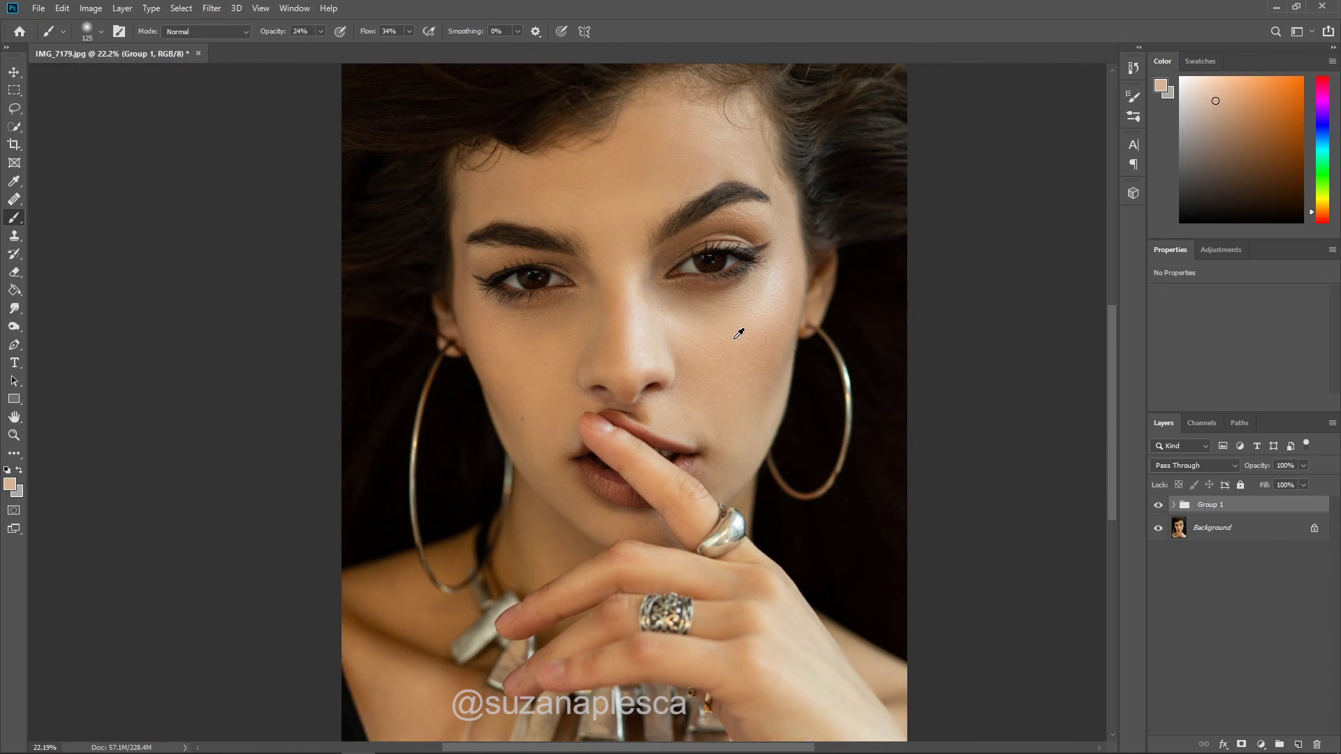
left_click(1158, 505)
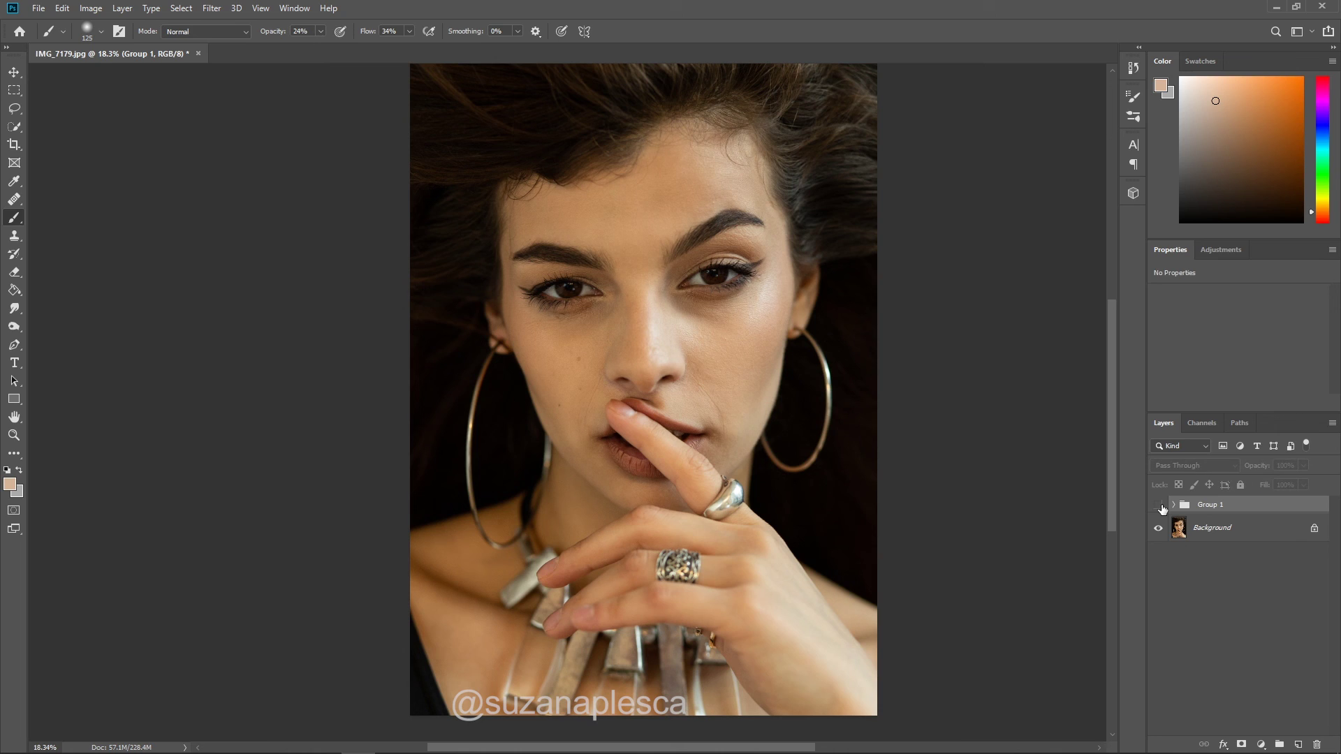
left_click(1158, 505)
left_click(1160, 506)
left_click(1159, 505)
left_click(1159, 506)
left_click(1160, 505)
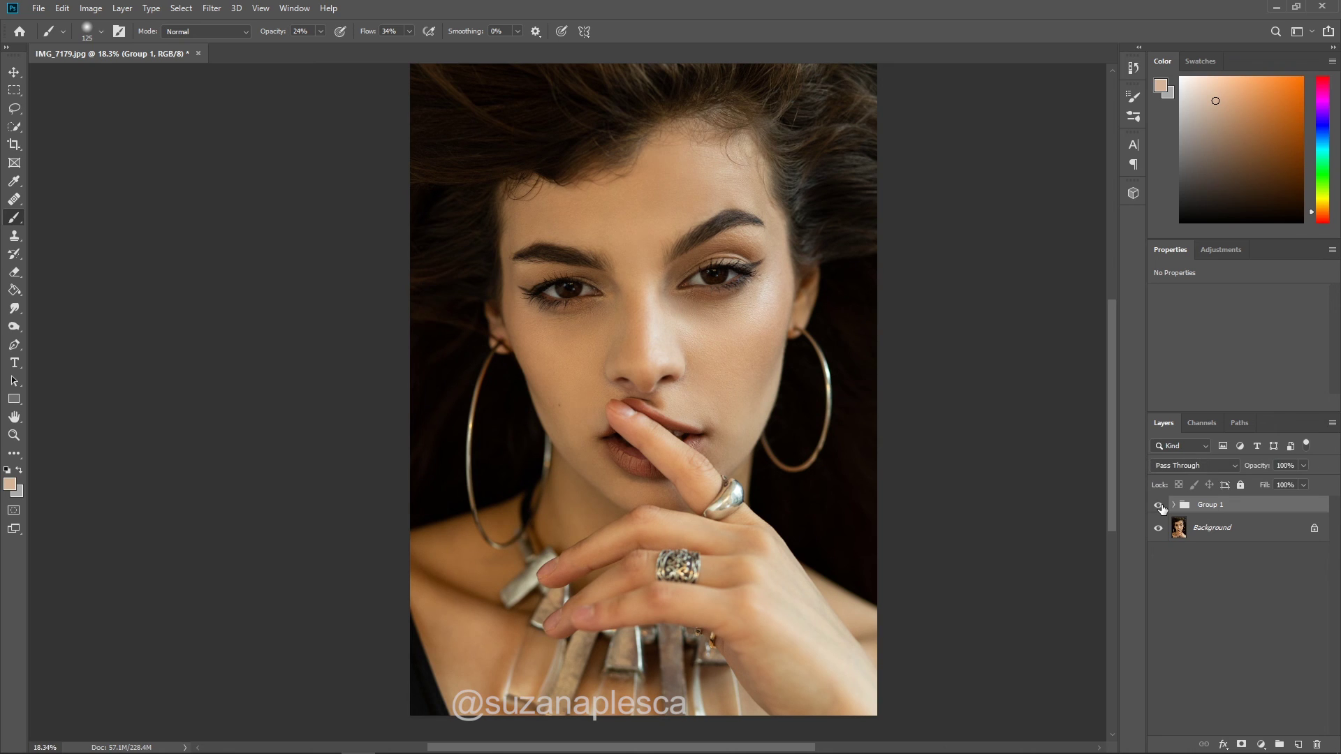